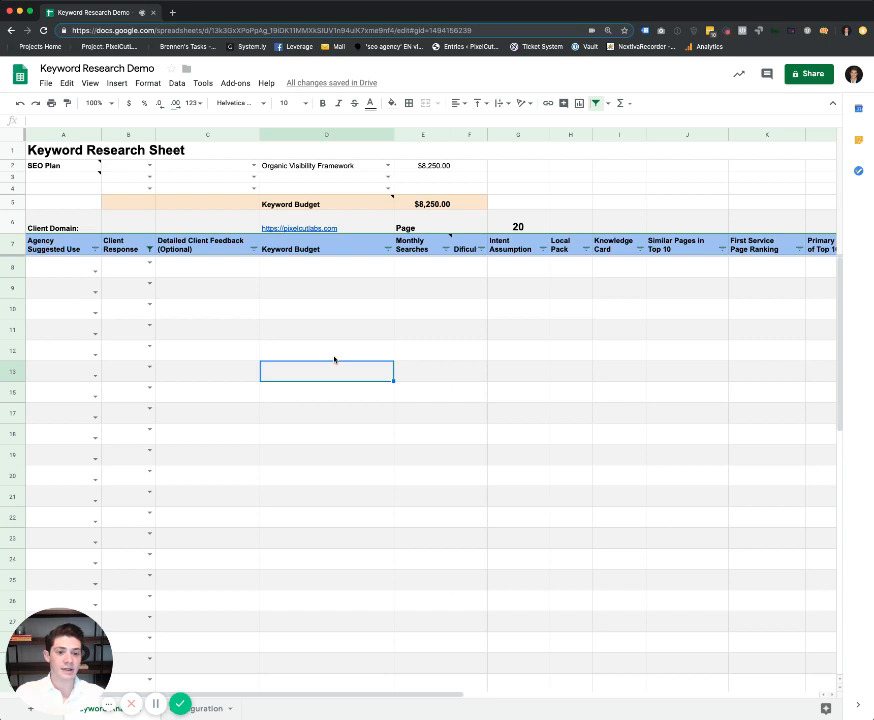
Step: Examine the keyword research sheet's layout, including the SEO plan, budget, client domain and the header columns
left_click(376, 226)
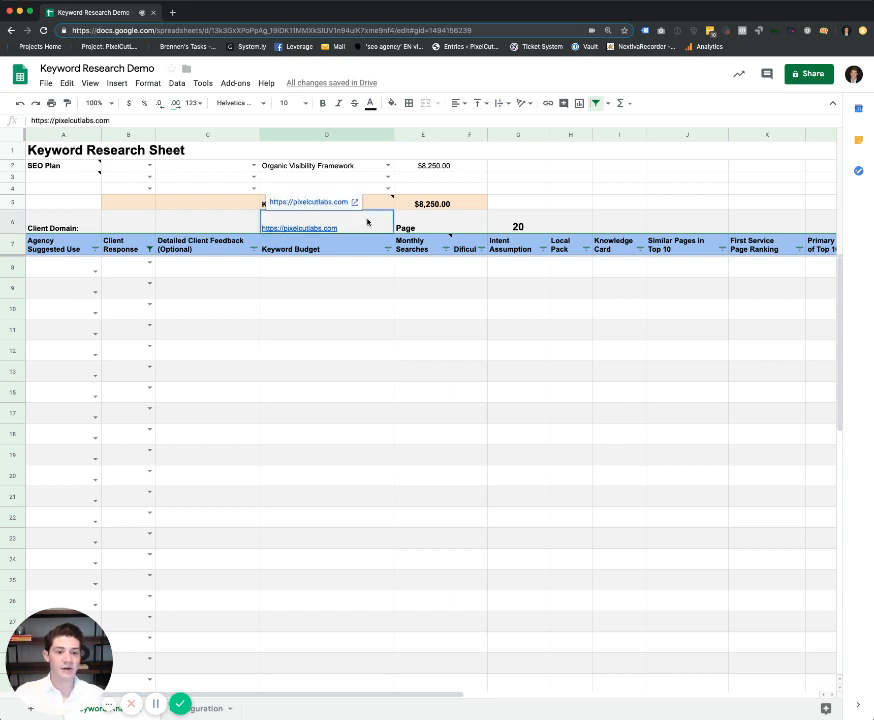
left_click(56, 157)
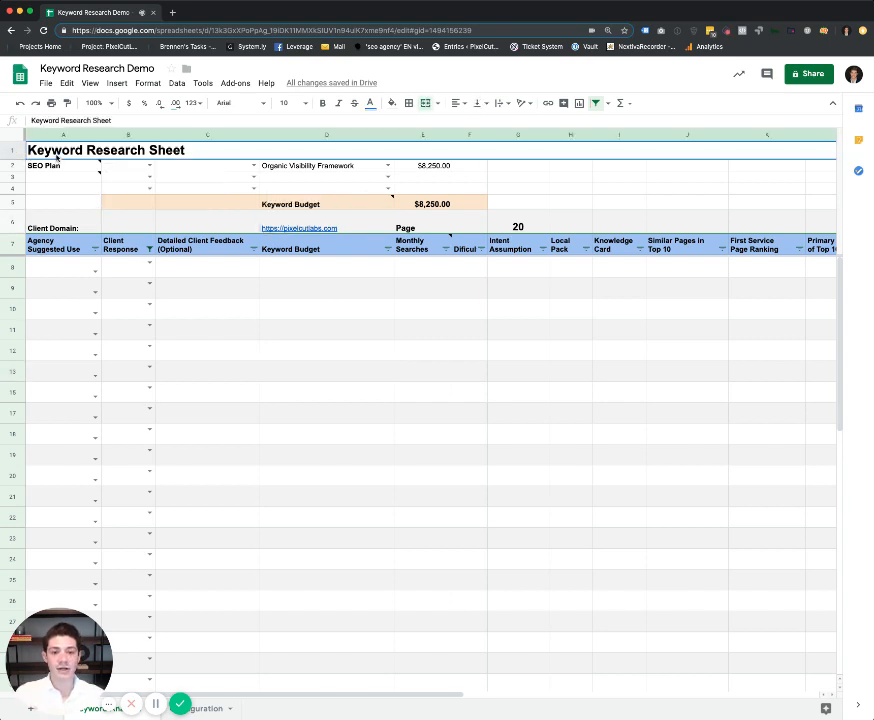
left_click(300, 166)
left_click(418, 166)
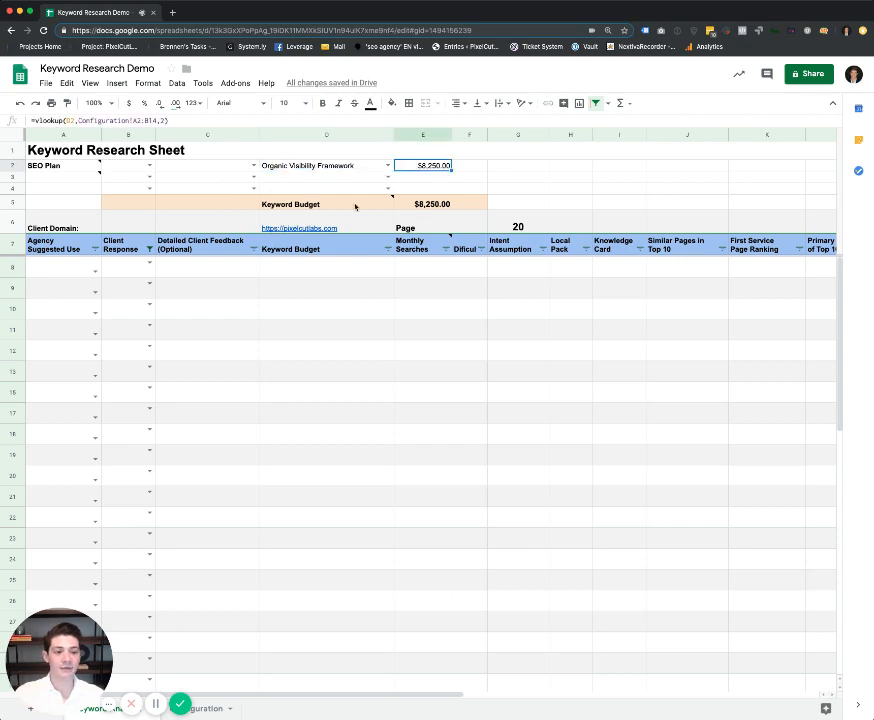
left_click(80, 228)
scroll(369, 220, "right", 10)
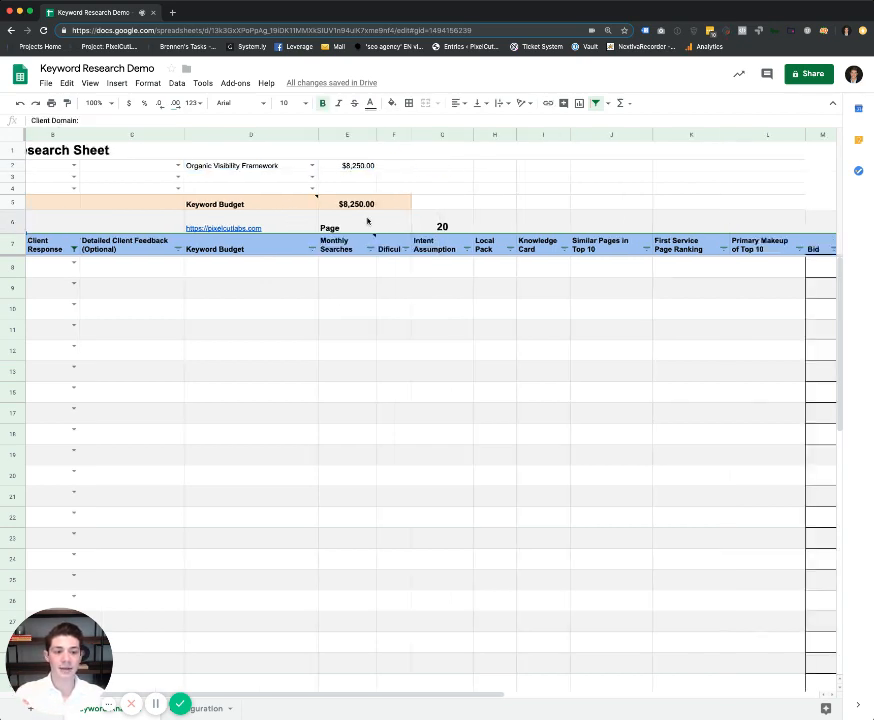
scroll(481, 180, "left", 10)
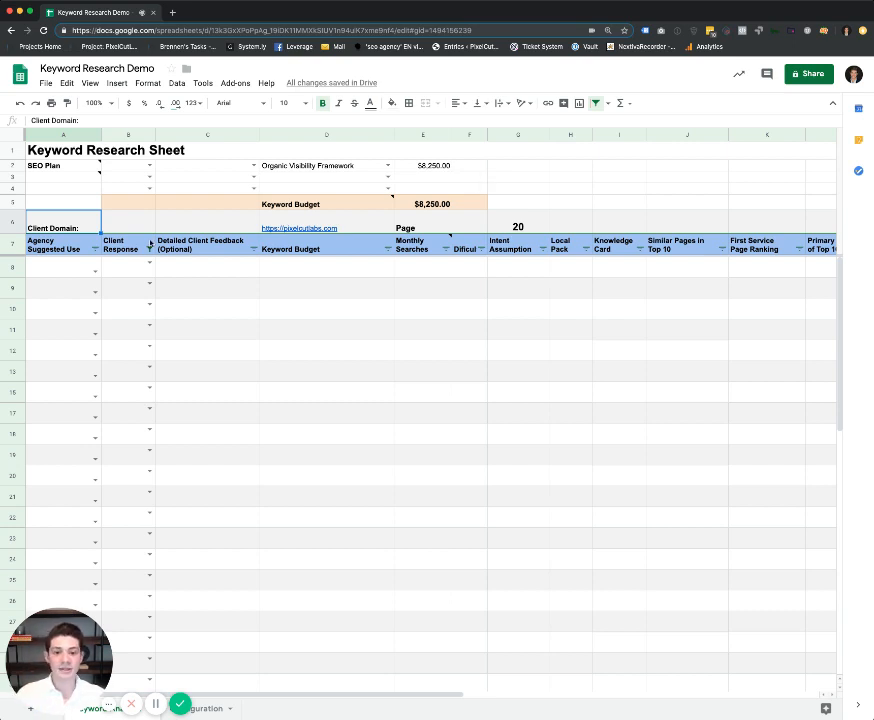
left_click(70, 271)
left_click(286, 270)
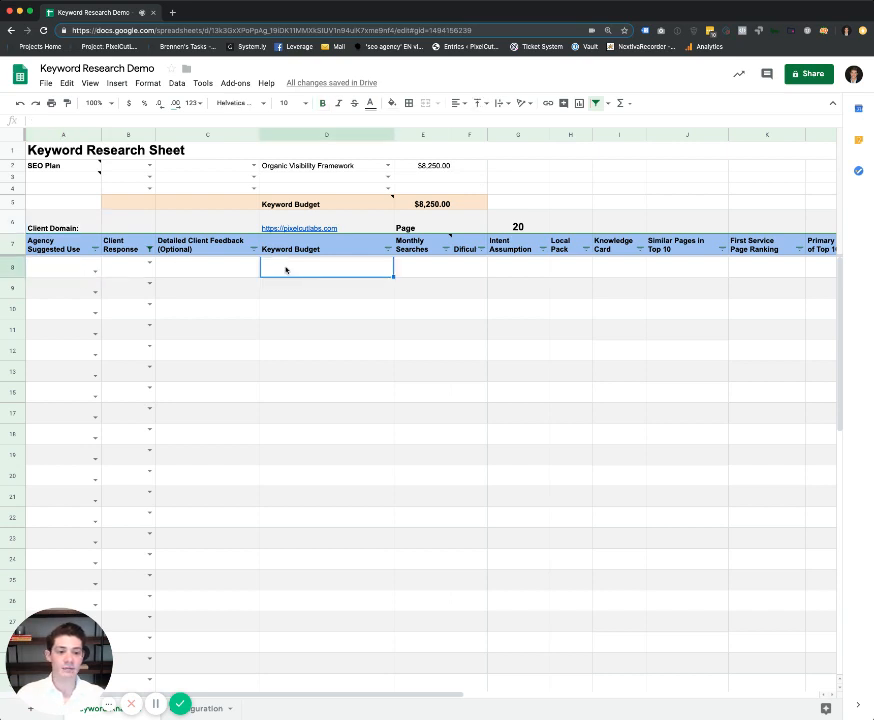
left_click(220, 271)
left_click(375, 269)
Step: Rename the "Keyword Budget" column header in D7 to "Keyword"
left_click(334, 249)
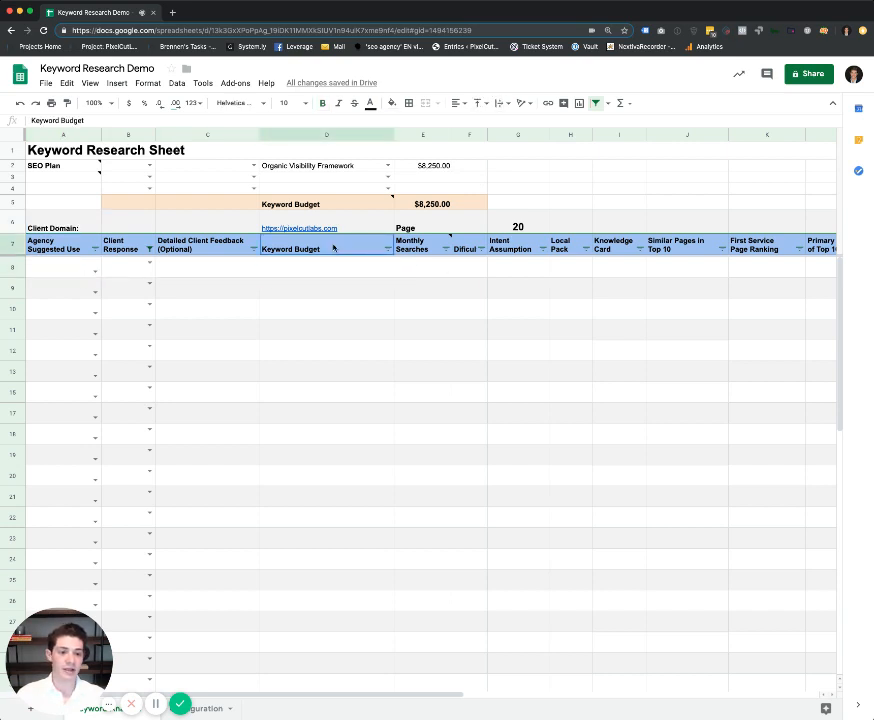
double_click(314, 248)
key("BackSpace")
key("BackSpace")
key("BackSpace")
key("BackSpace")
key("BackSpace")
key("BackSpace")
key("BackSpace")
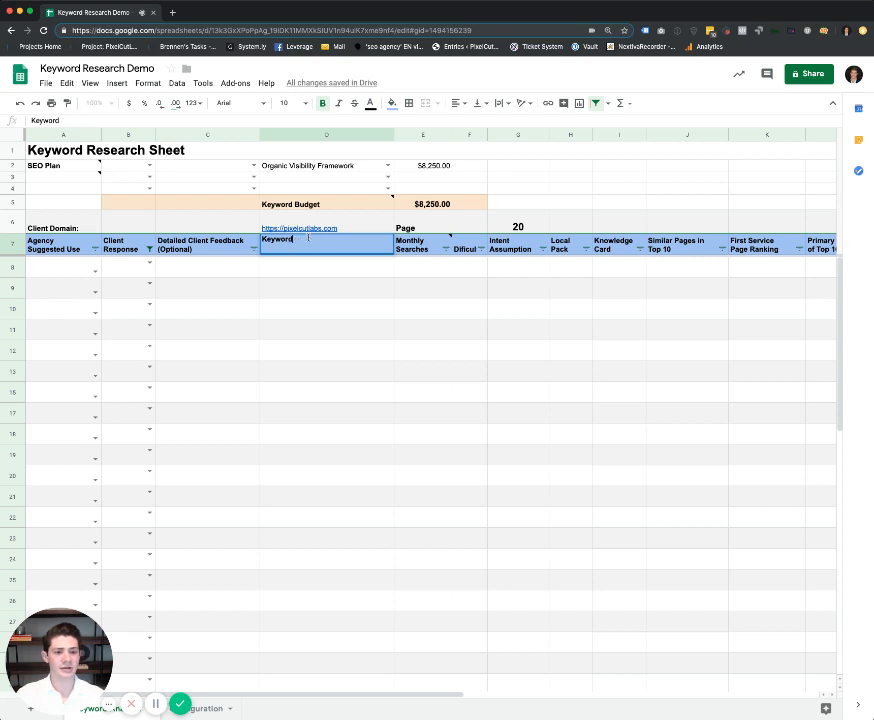
key("Return")
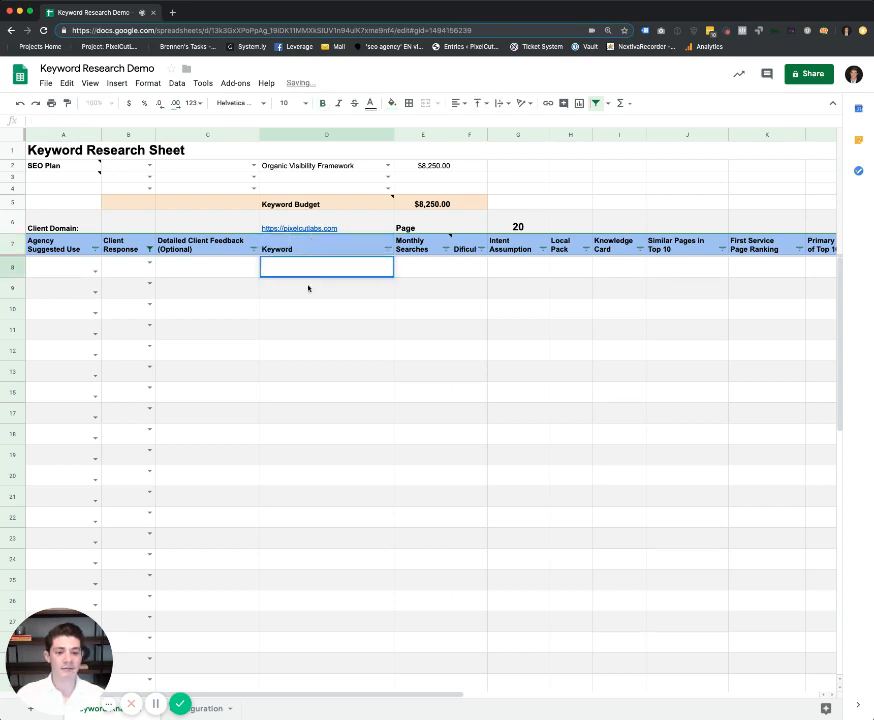
Step: Open ahrefs.com in a new browser tab and sign in with the prefilled account credentials
left_click(174, 12)
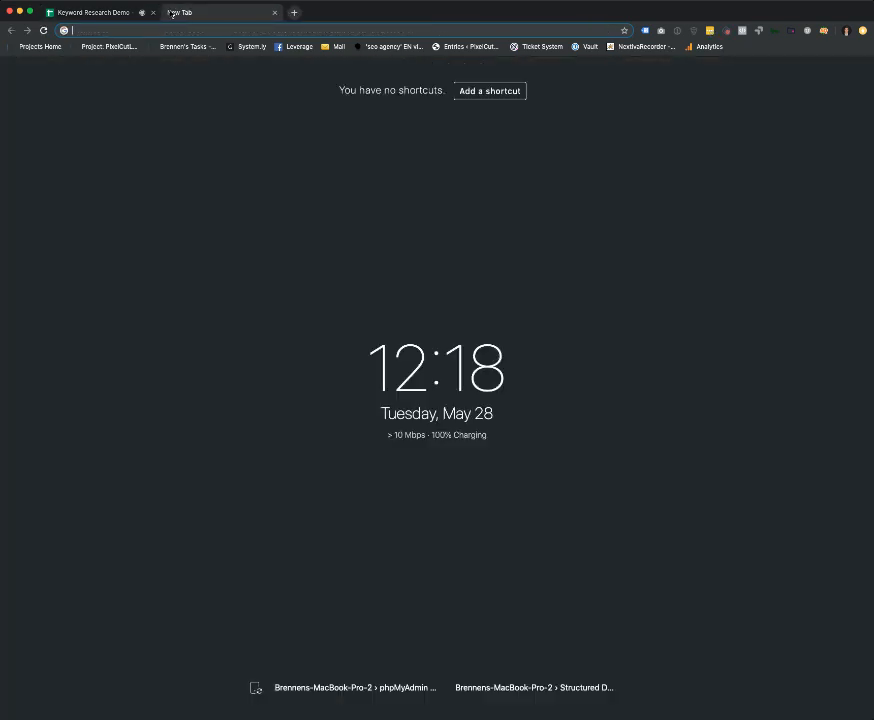
type("ahrefs.com")
key("Return")
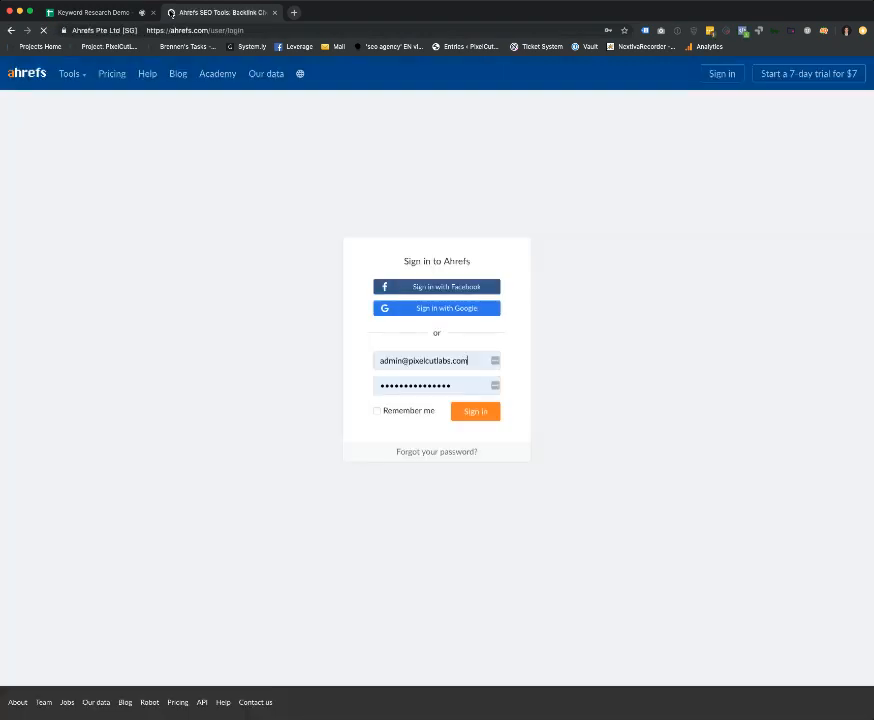
left_click(475, 413)
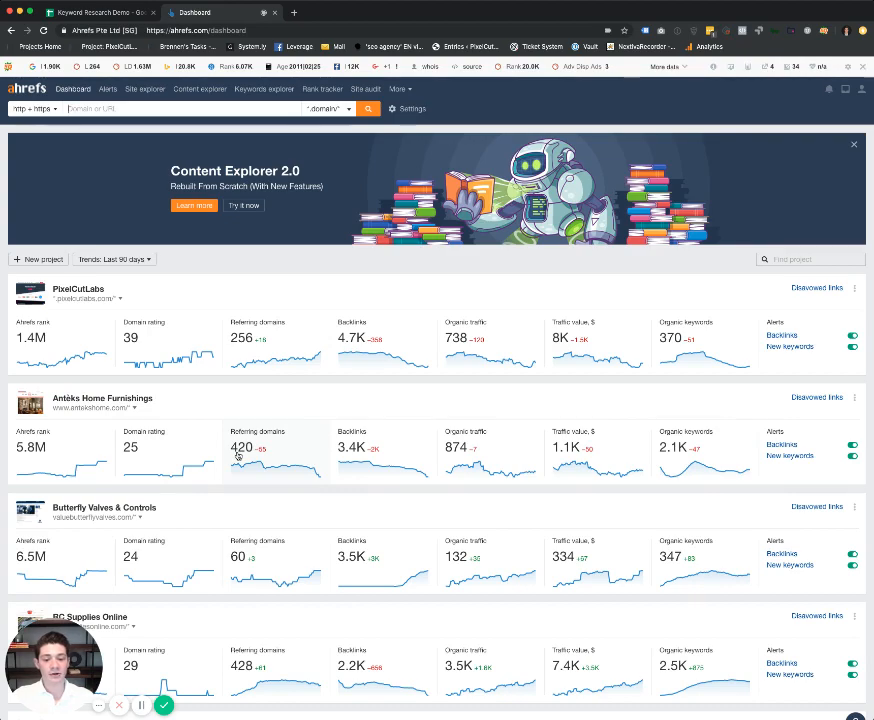
Step: Look up "small business seo" in the Ahrefs Keywords explorer for Google in the United States
scroll(237, 455, "down", 5)
scroll(237, 455, "up", 5)
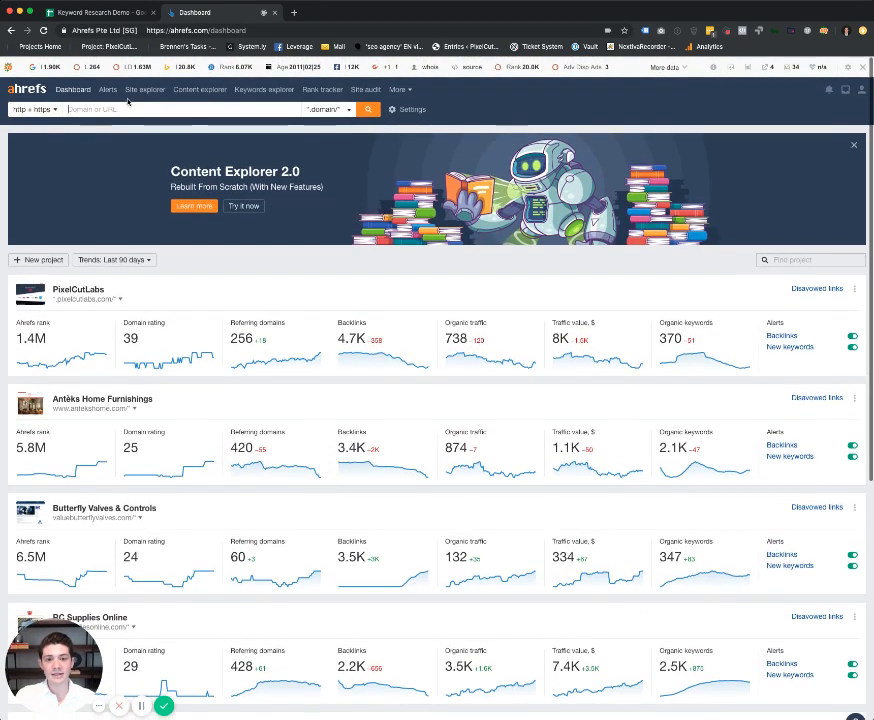
left_click(264, 88)
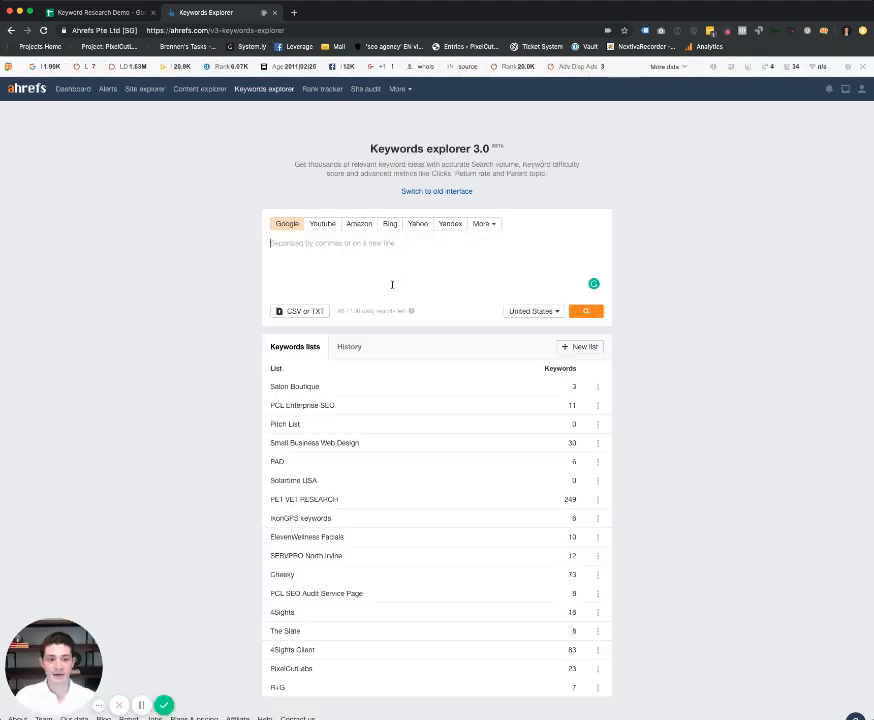
left_click(386, 269)
type("small busines")
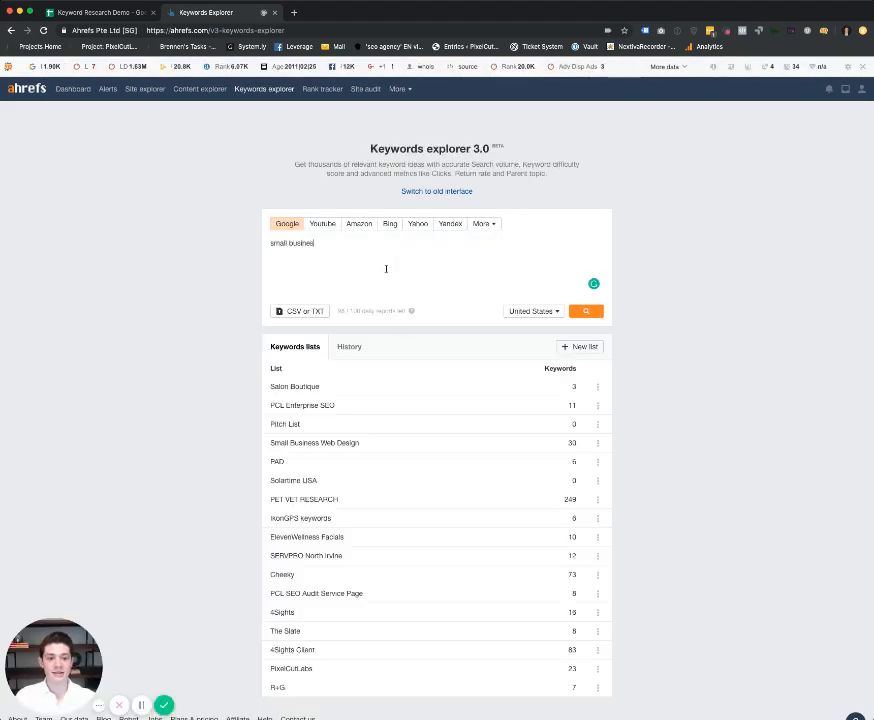
type("s seo")
key("Return")
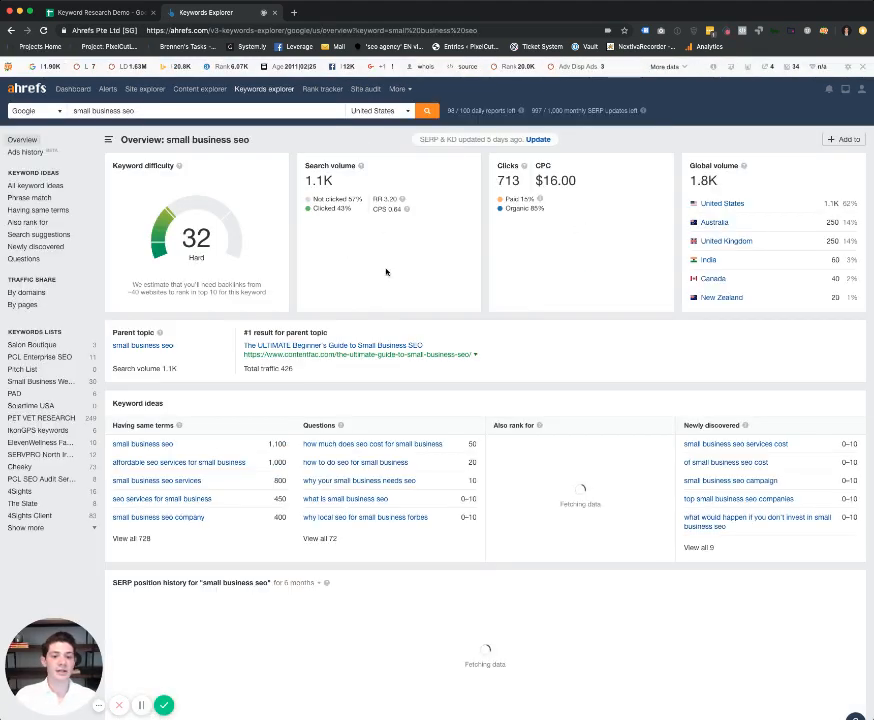
Step: Examine the keyword overview for its search volume, parent topic, keyword ideas and SERP position history
scroll(302, 248, "down", 5)
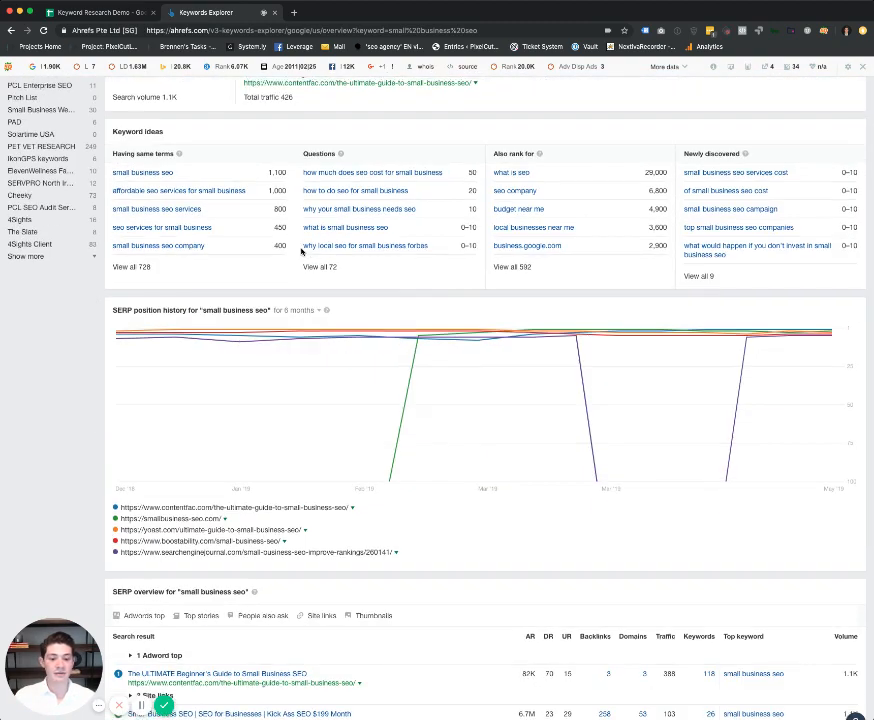
scroll(302, 250, "up", 5)
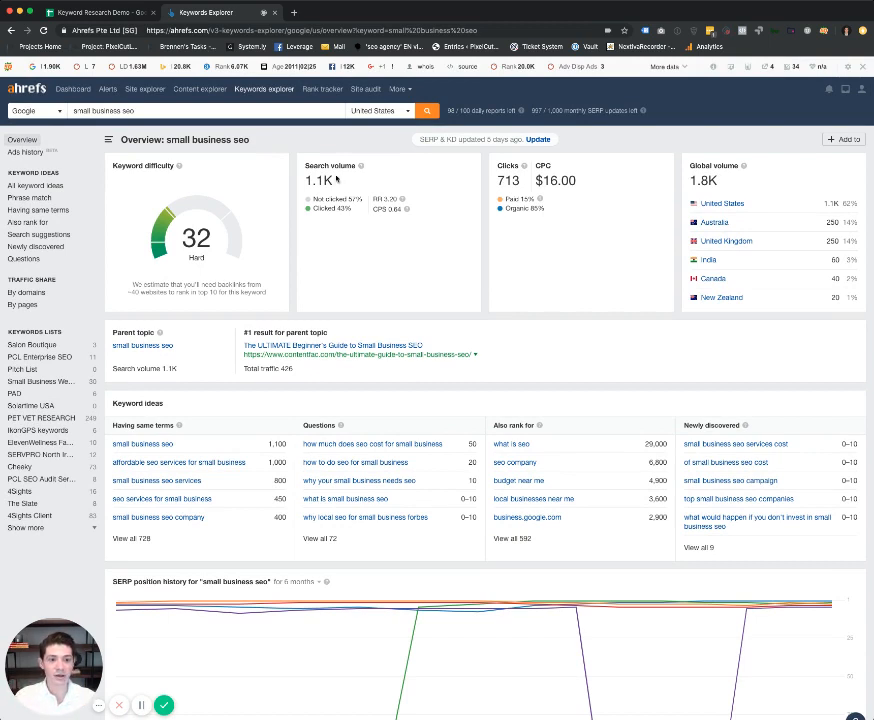
left_click_drag(333, 181, 305, 177)
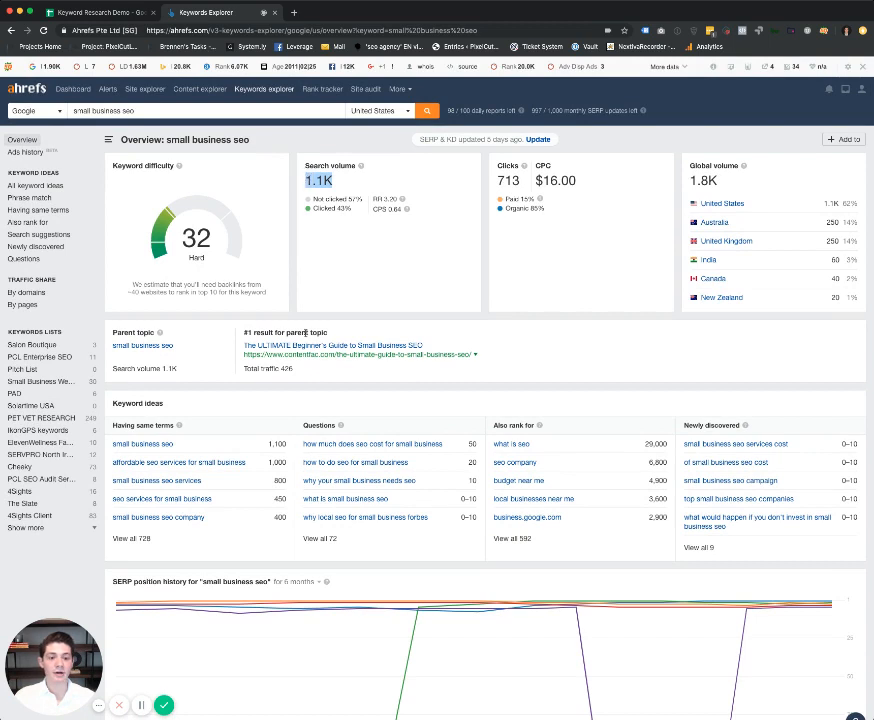
left_click_drag(178, 346, 114, 346)
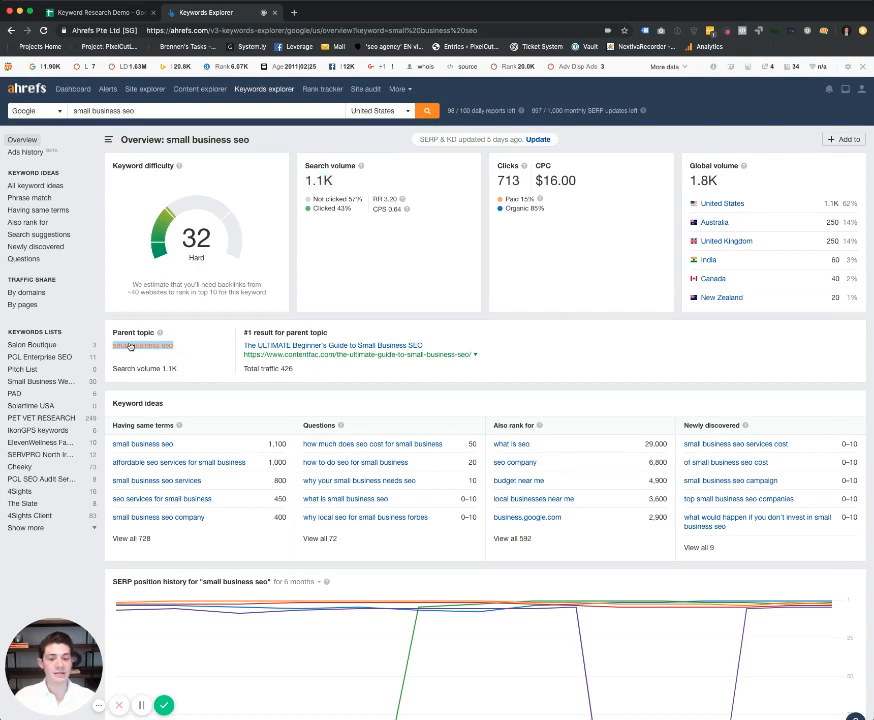
left_click_drag(157, 111, 70, 111)
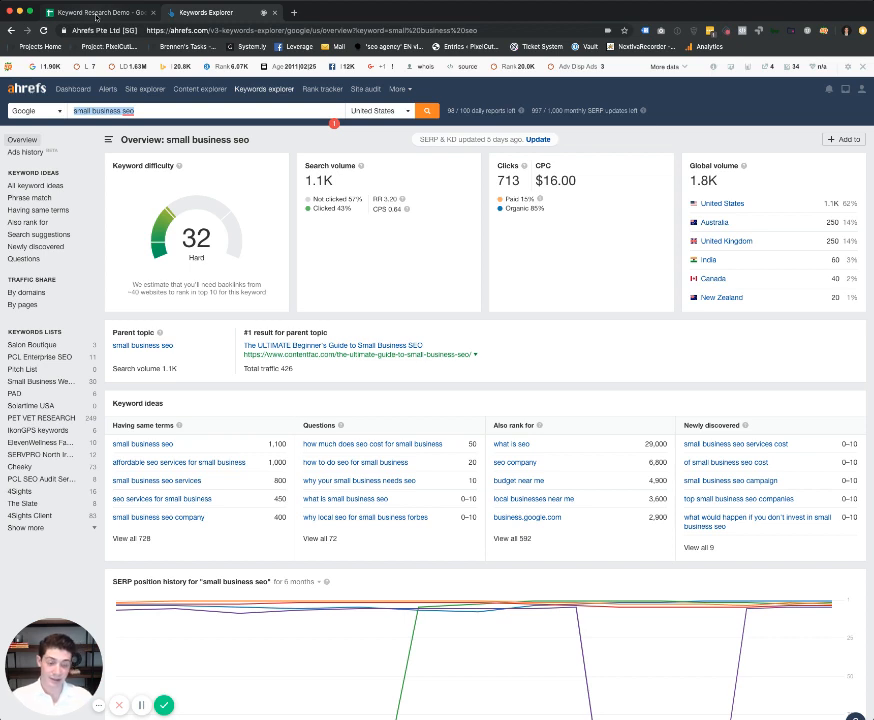
left_click(157, 111)
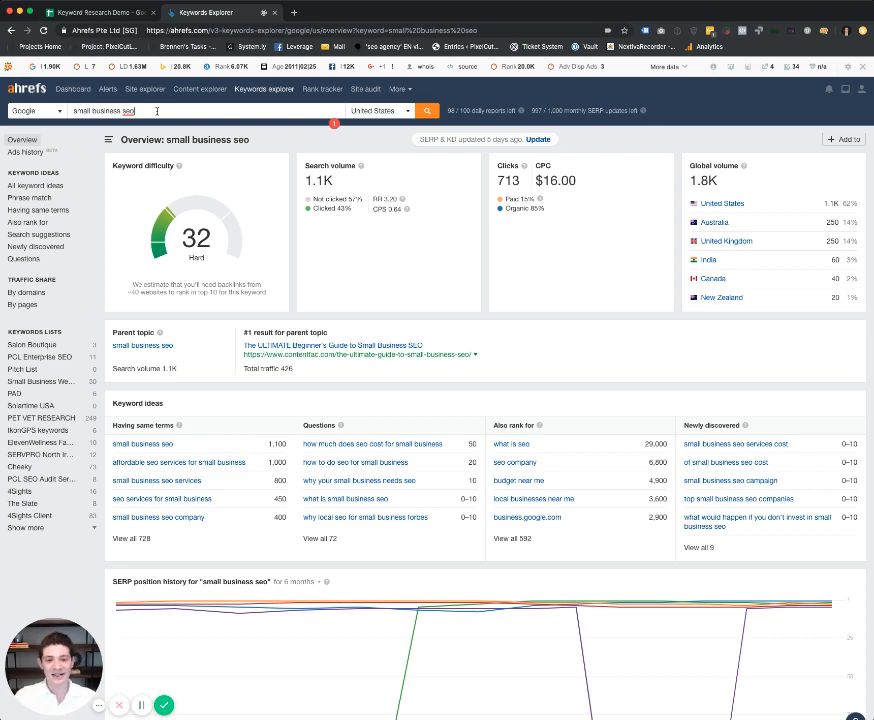
left_click_drag(157, 111, 30, 111)
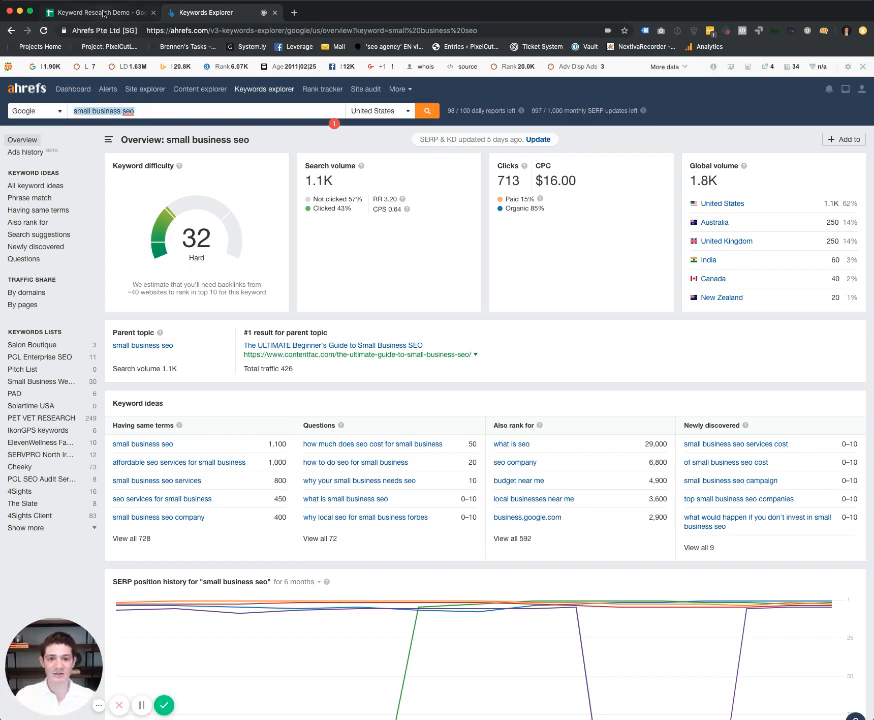
Step: Switch back to the Google Sheets keyword sheet and enter "small business seo" as the first keyword in D8
left_click(104, 12)
type("Small")
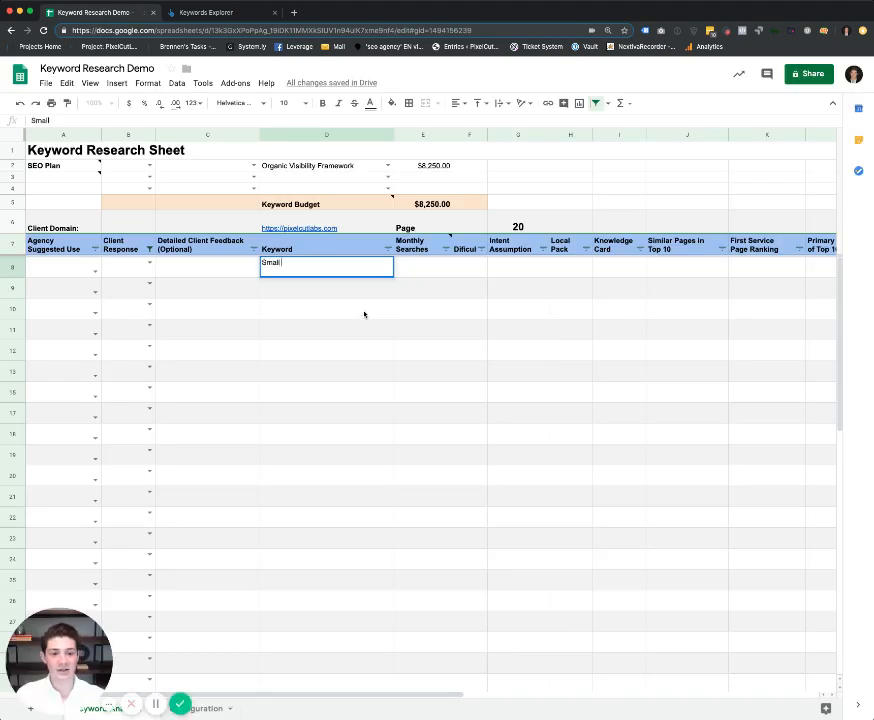
type(" business SEO")
key("super+a")
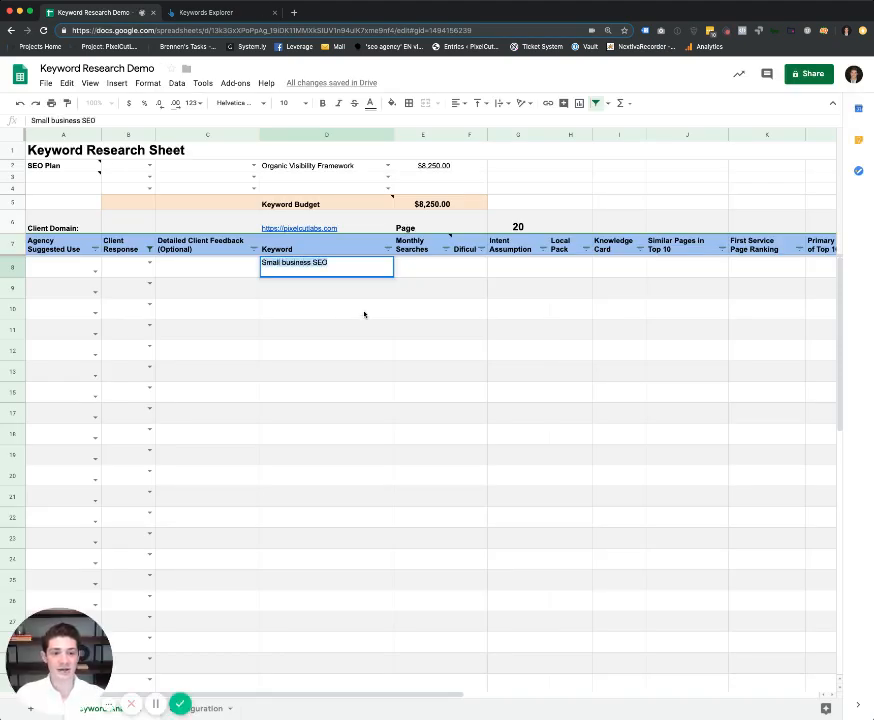
type("small business seo")
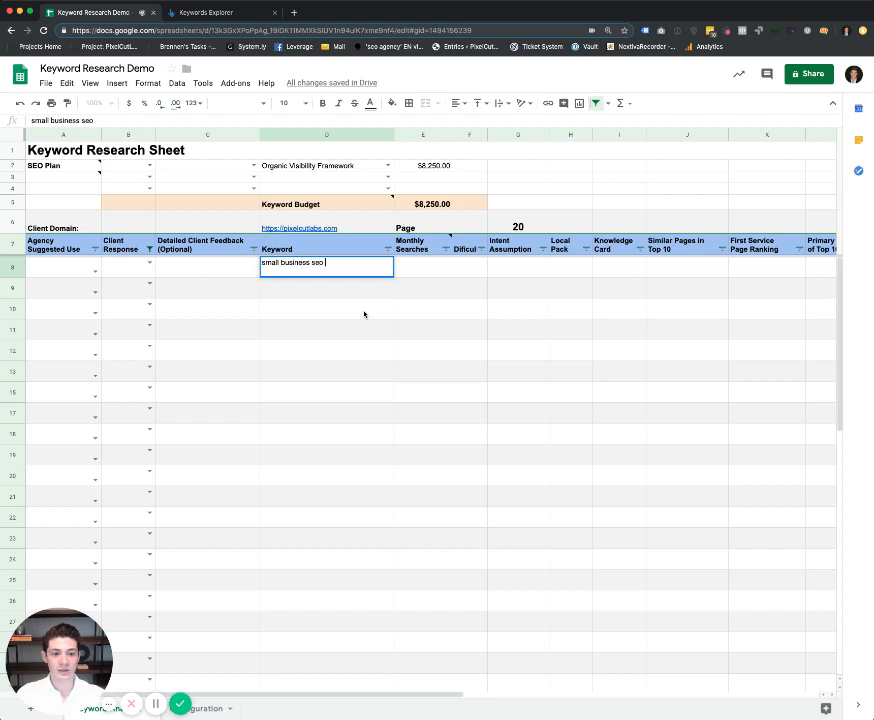
key("Return")
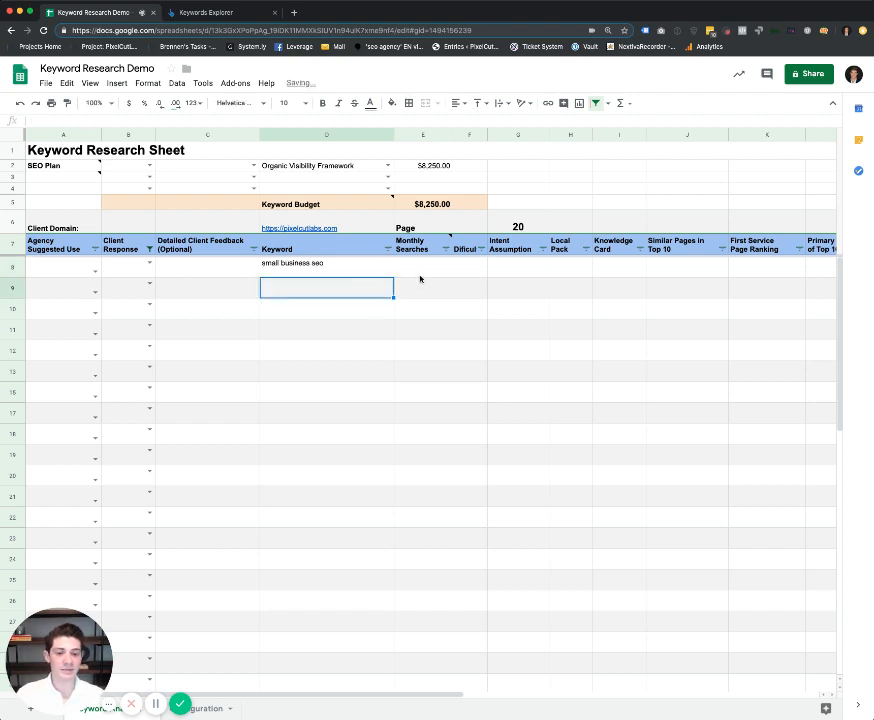
Step: Enter 1100 as the monthly searches for "small business seo" in E8
left_click(232, 274)
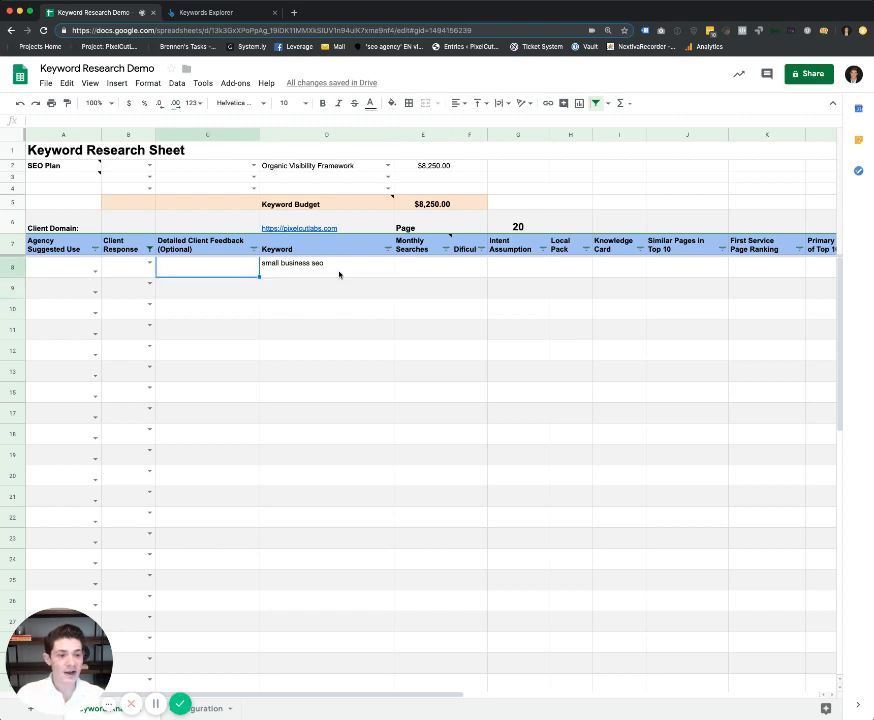
left_click(400, 267)
type("11")
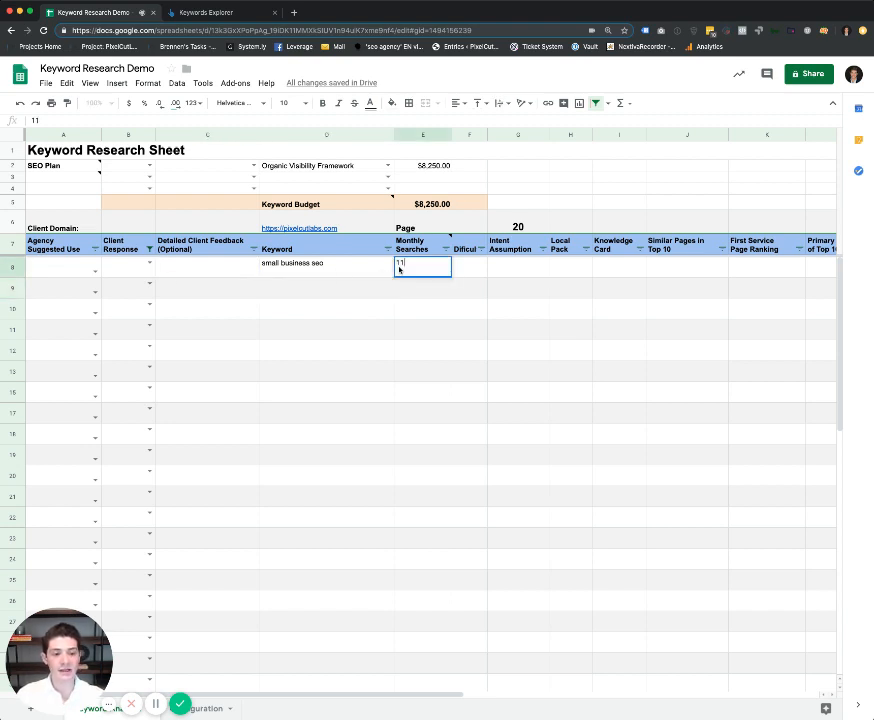
type("00")
key("Return")
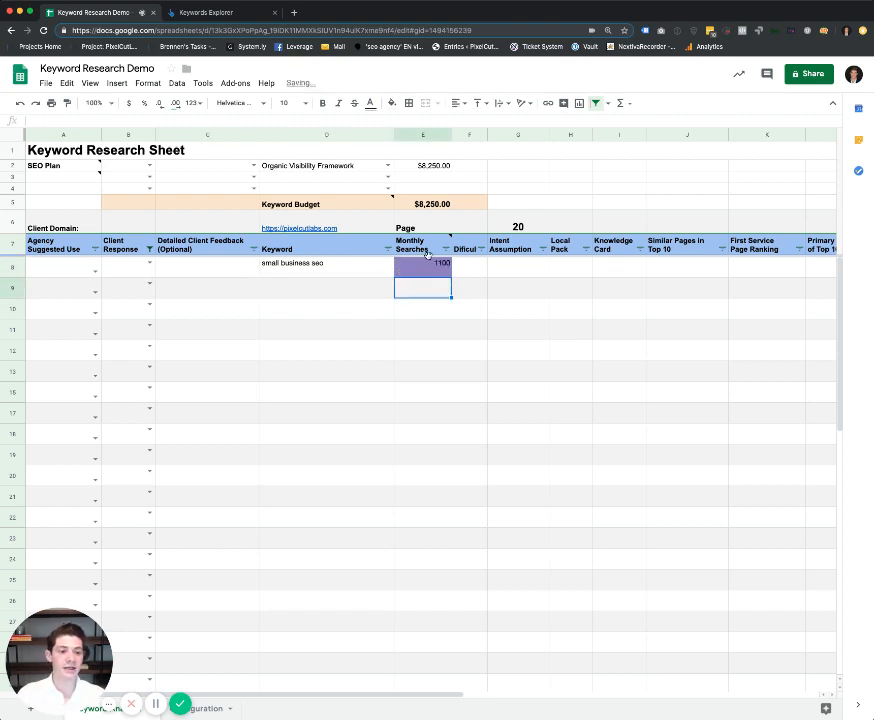
left_click_drag(433, 266, 431, 430)
left_click(431, 430)
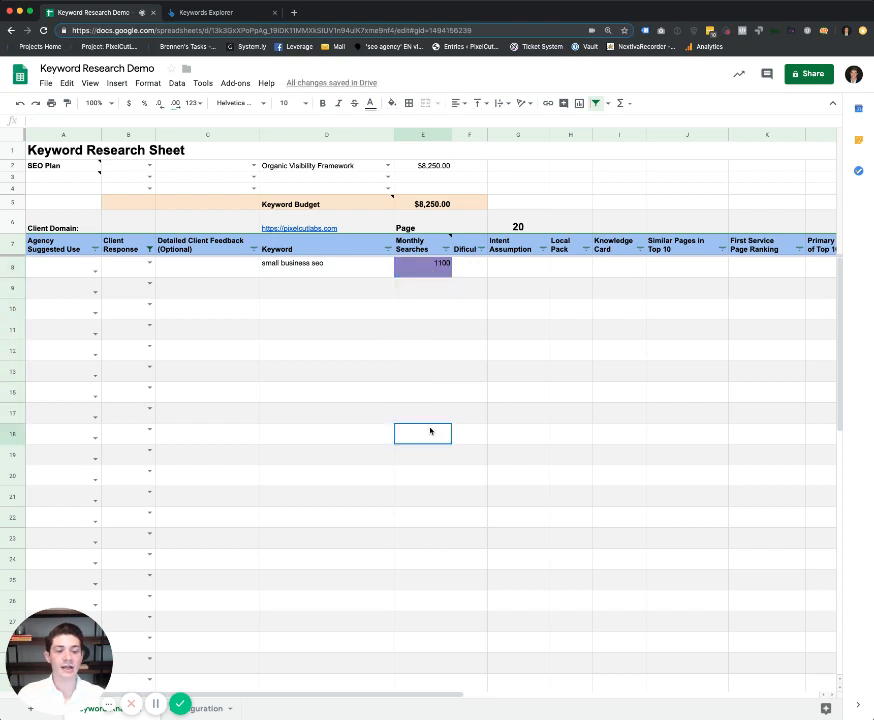
left_click_drag(428, 266, 424, 387)
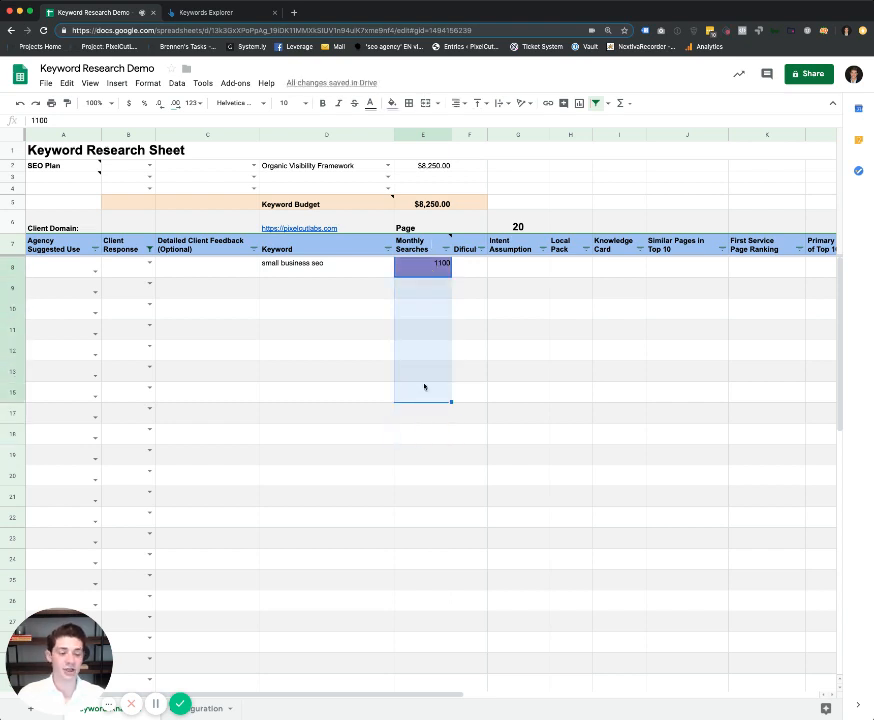
Step: Widen the Dificulty column to fit its header and enter 32 as the difficulty for "small business seo" in F8
left_click(470, 270)
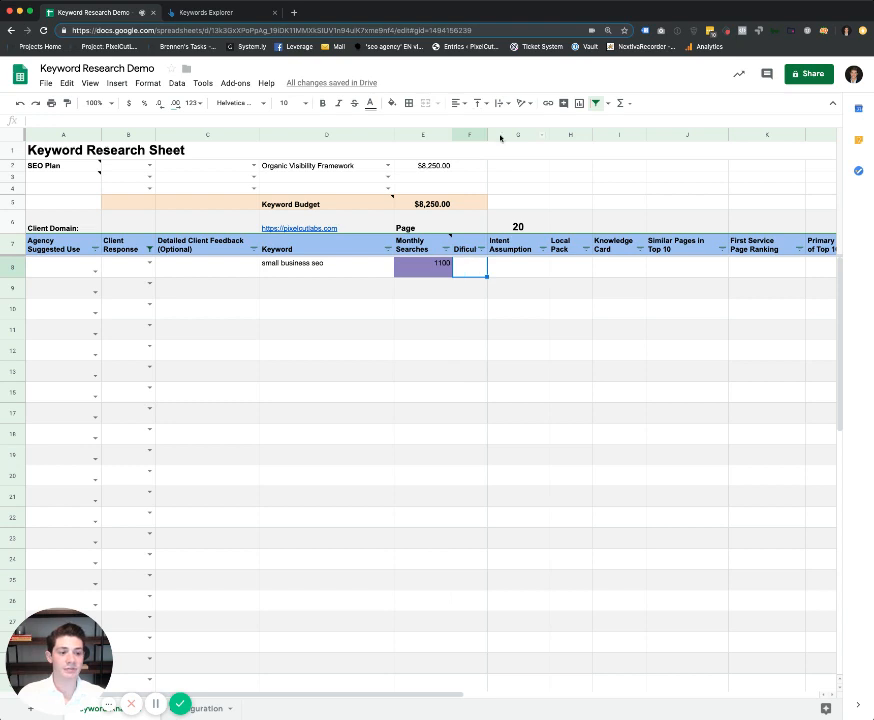
left_click_drag(488, 135, 498, 134)
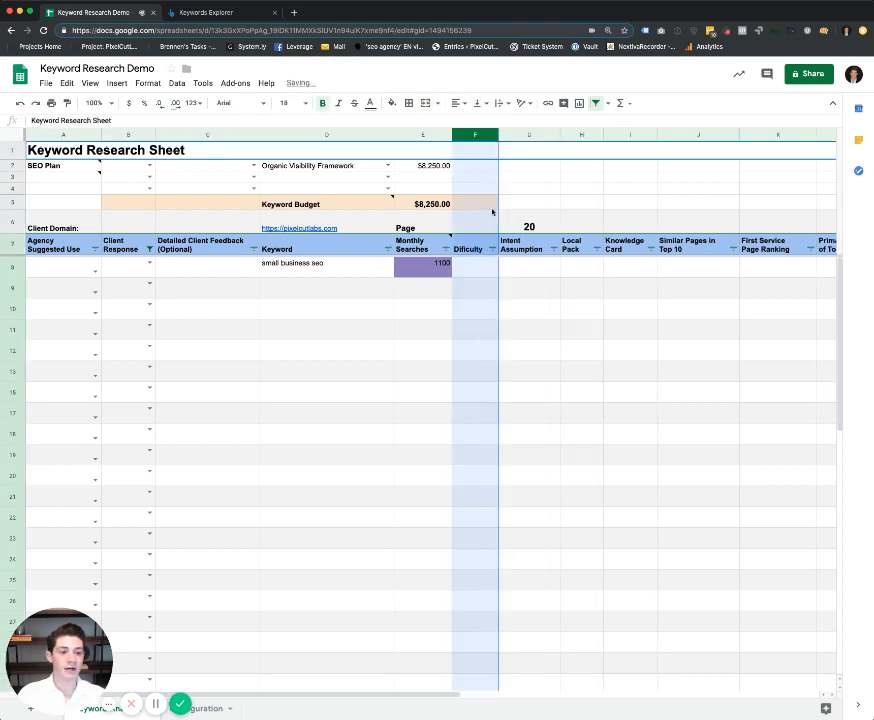
left_click(475, 264)
type("32")
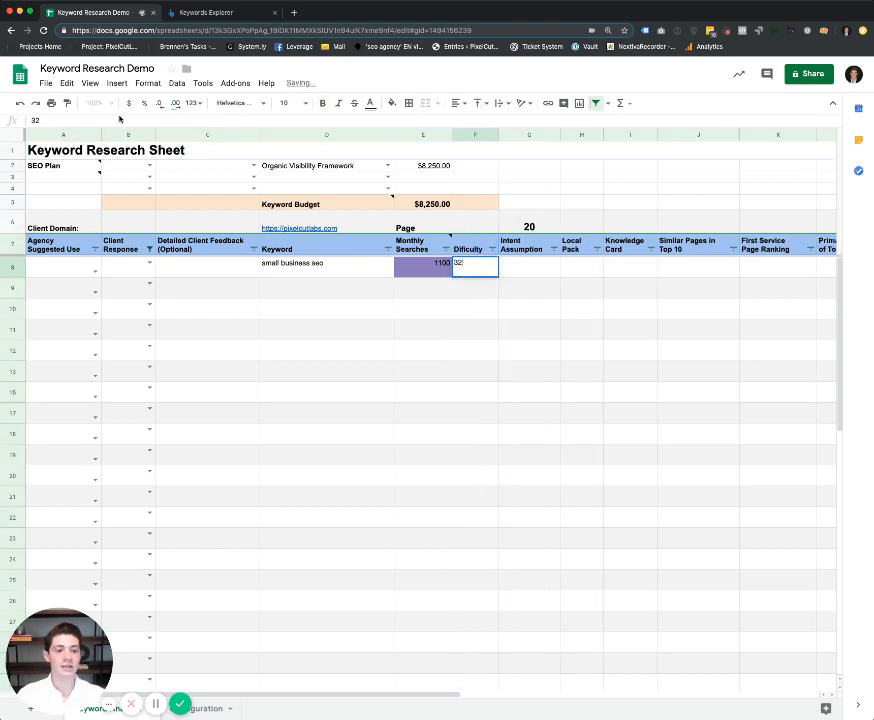
key("Return")
Step: Switch to Ahrefs Keywords explorer and read the explanation of how the keyword difficulty score is measured
left_click(216, 16)
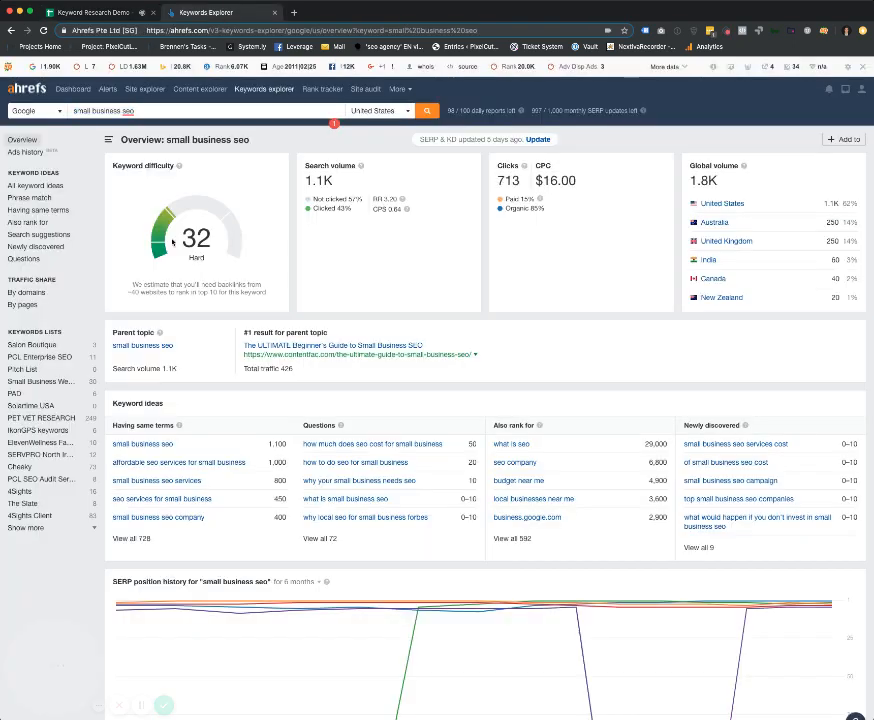
mouse_move(181, 168)
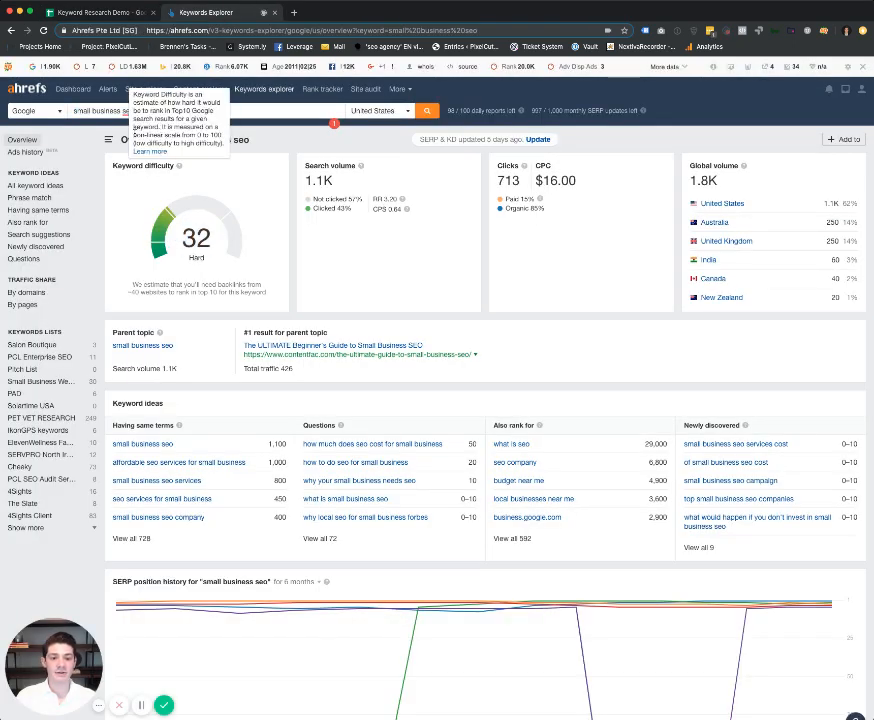
left_click_drag(134, 135, 162, 134)
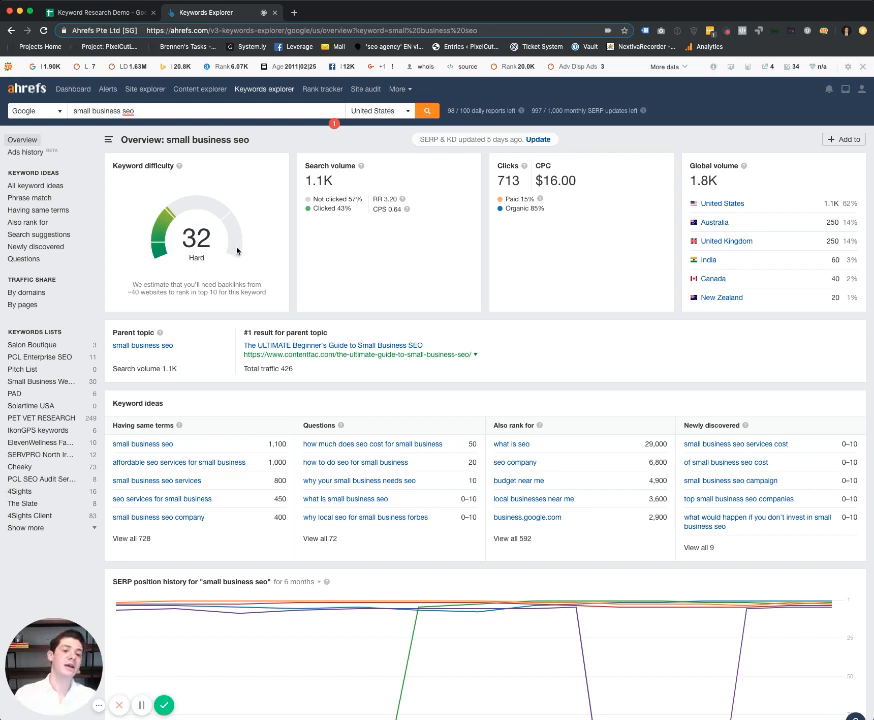
mouse_move(178, 168)
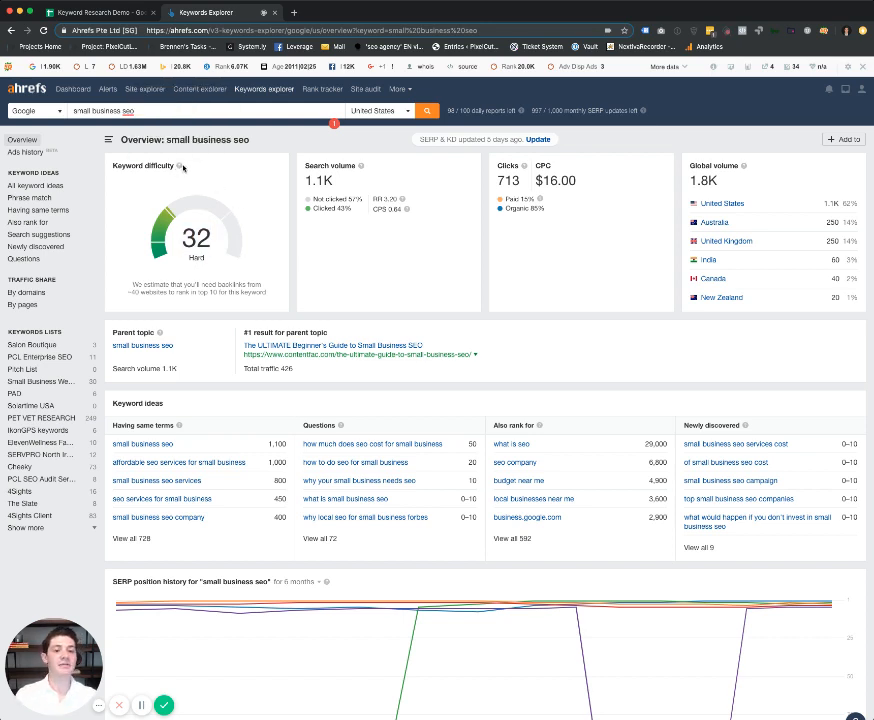
scroll(300, 190, "down", 1)
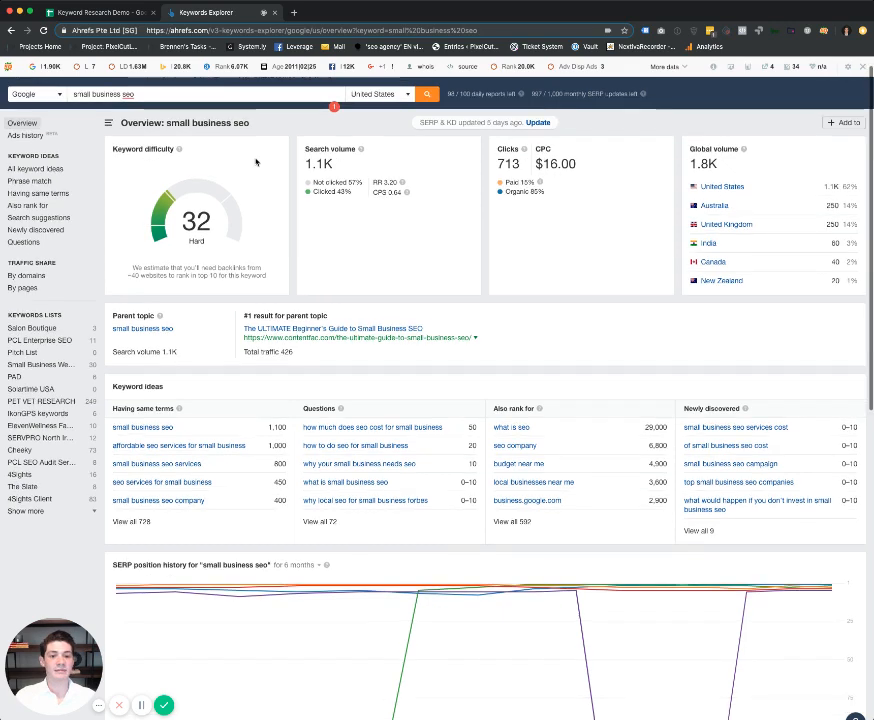
scroll(180, 151, "up", 1)
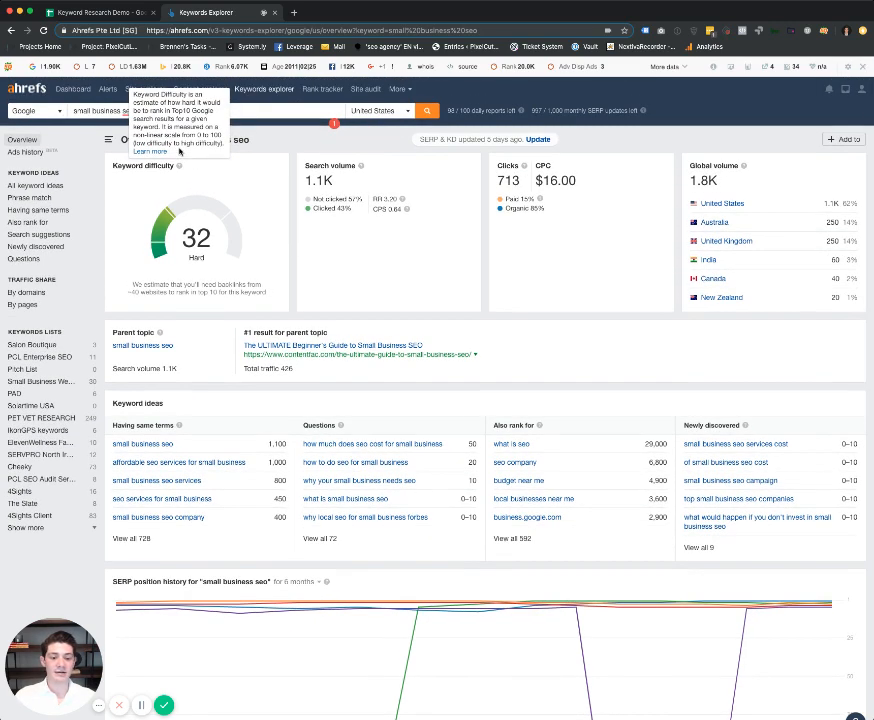
Step: Show more results in the SERP overview for "small business seo" and locate the pixelcutlabs.com small business SEO page
scroll(180, 150, "down", 10)
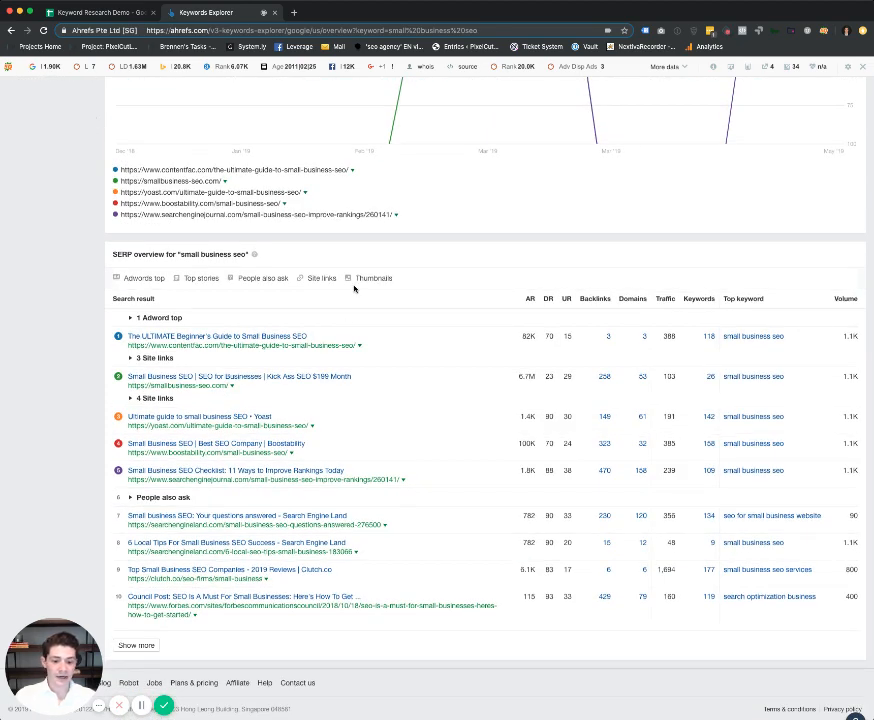
left_click(128, 645)
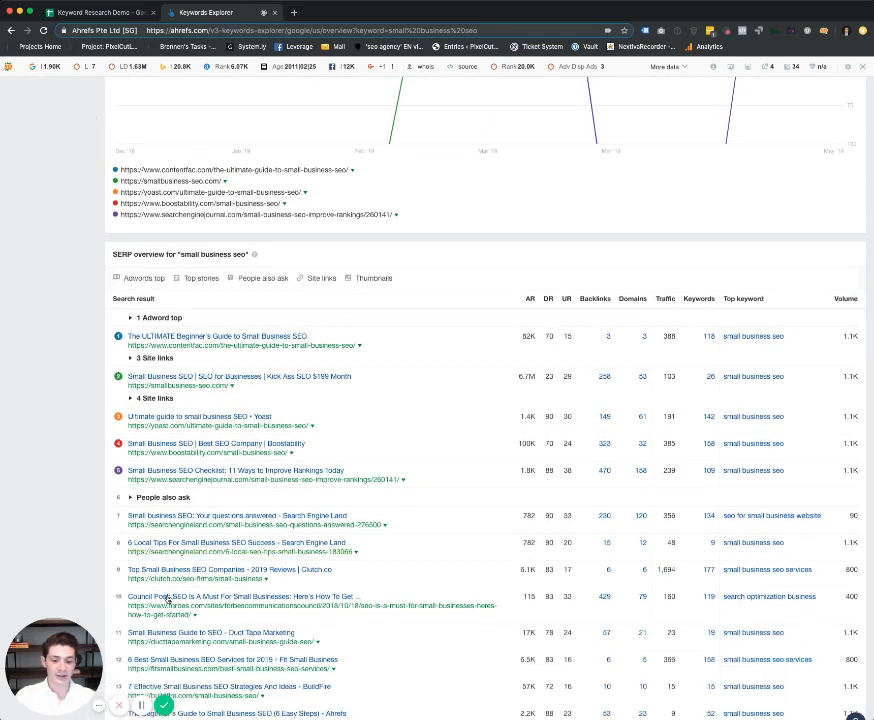
scroll(223, 491, "down", 5)
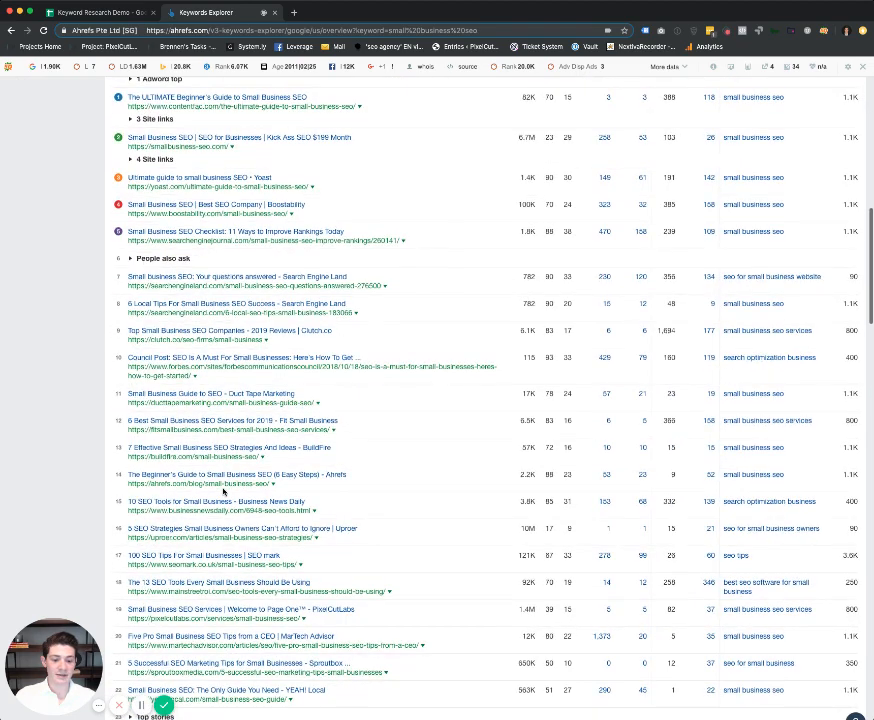
left_click_drag(345, 618, 124, 610)
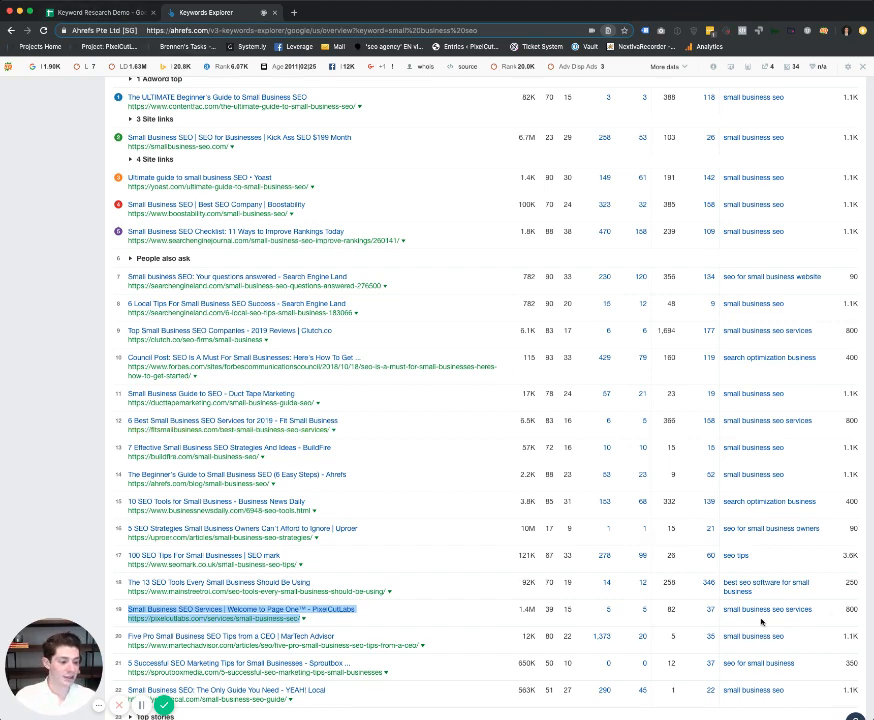
Step: Switch back to the Google Sheets keyword sheet and enter 19 as the current rank for "small business seo" in N8
left_click(80, 12)
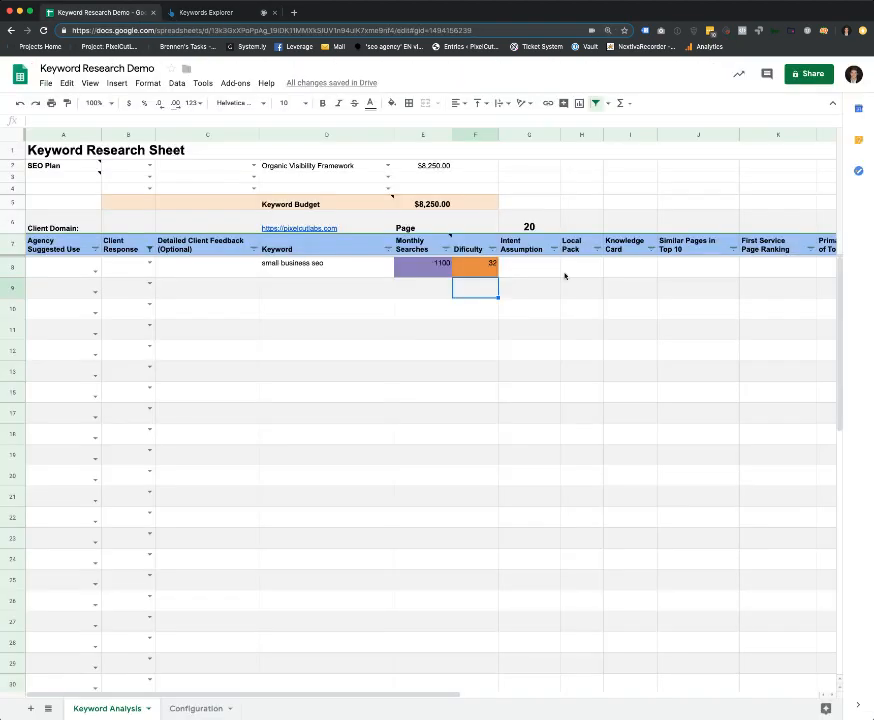
scroll(564, 276, "right", 3)
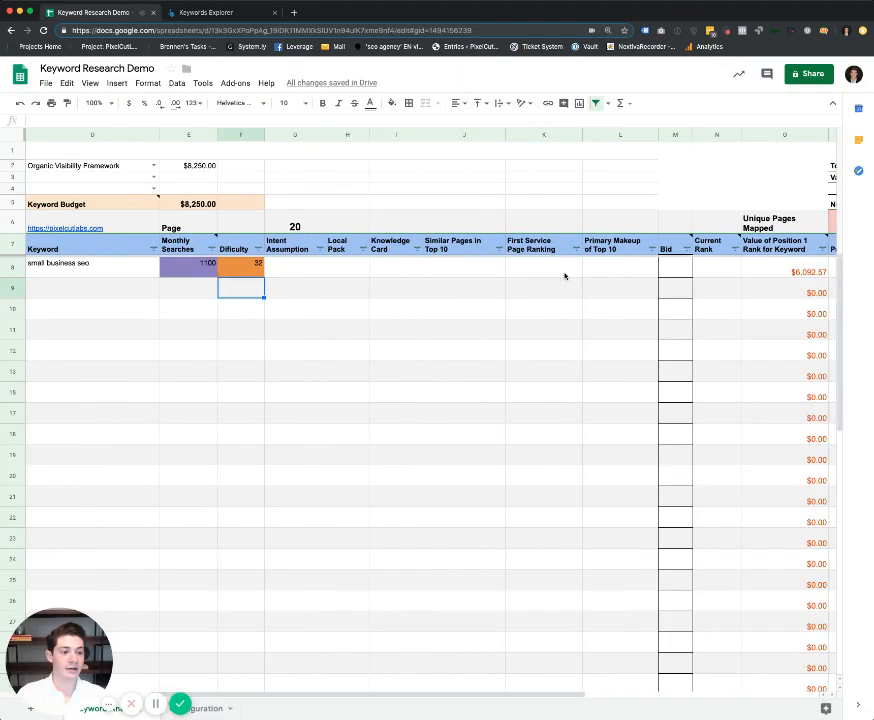
left_click(695, 261)
type("19")
key("Return")
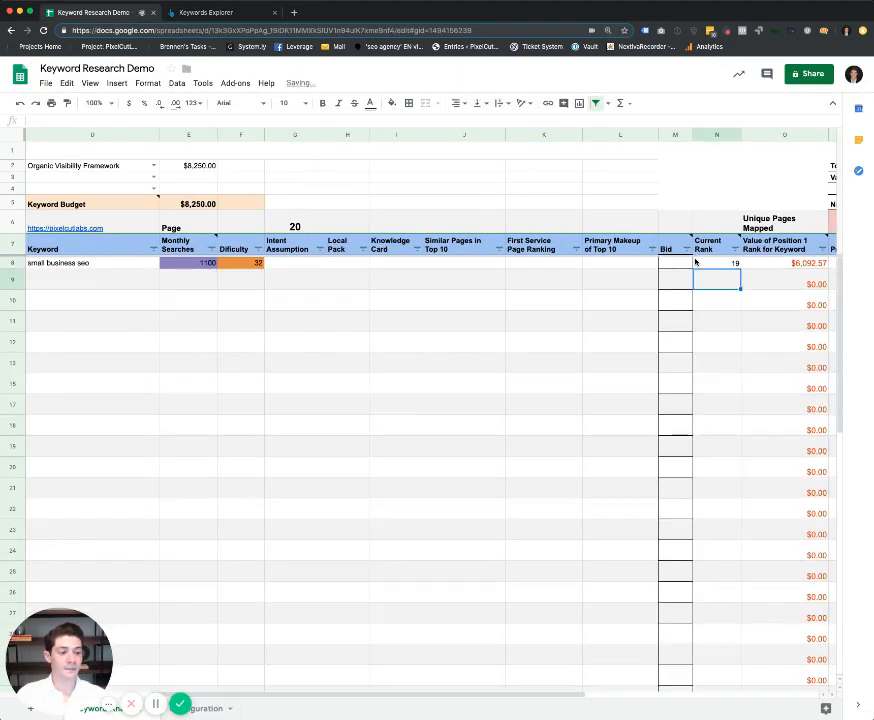
Step: Look up the keyword's CPC in the Ahrefs overview and enter 16 as its bid in M8 of the keyword sheet
left_click(675, 265)
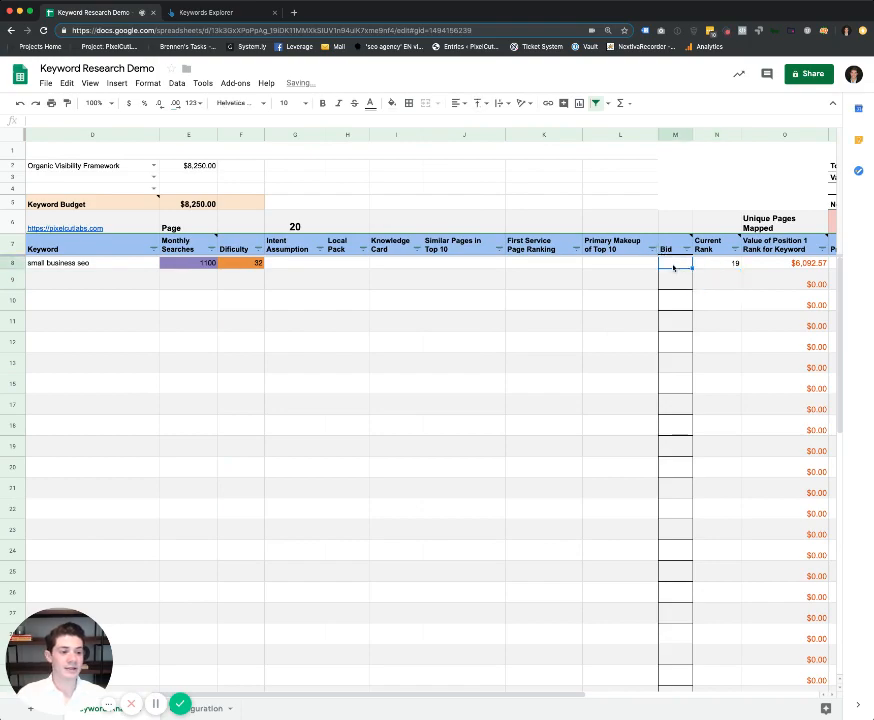
left_click(215, 12)
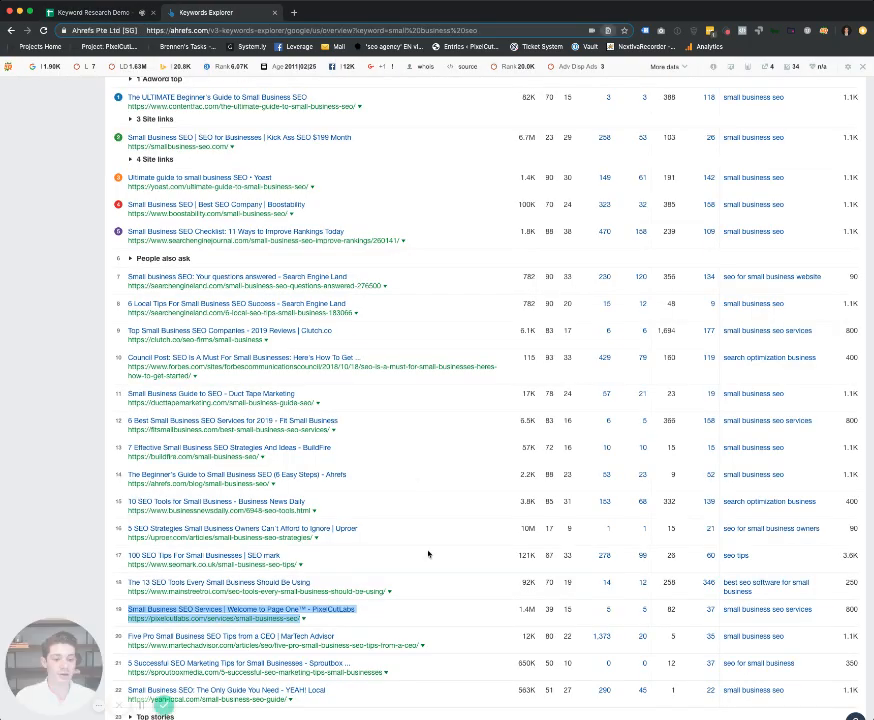
scroll(440, 560, "up", 15)
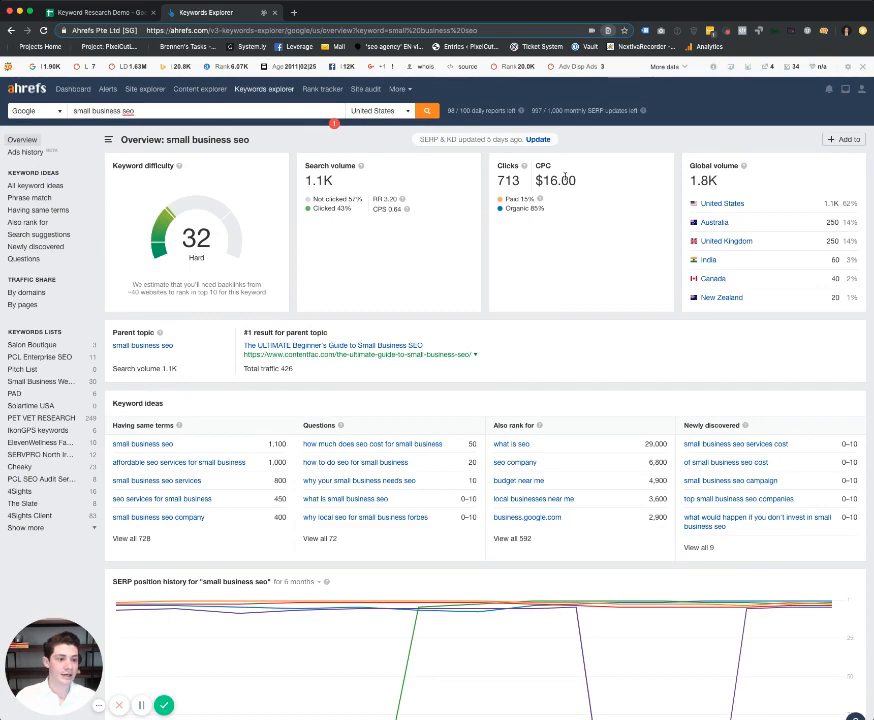
left_click_drag(576, 181, 537, 178)
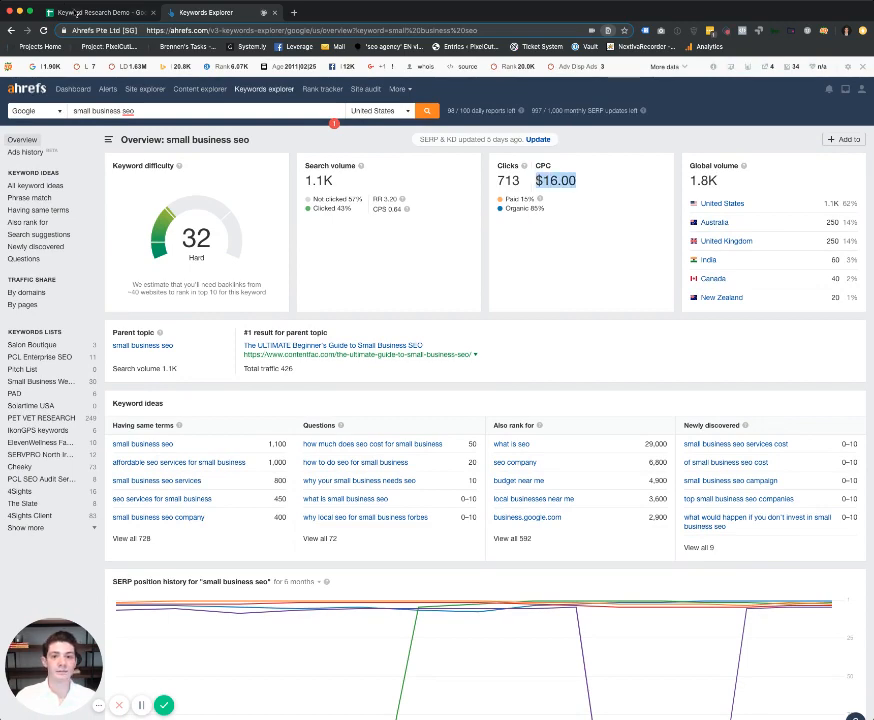
left_click(76, 12)
type("16")
key("Return")
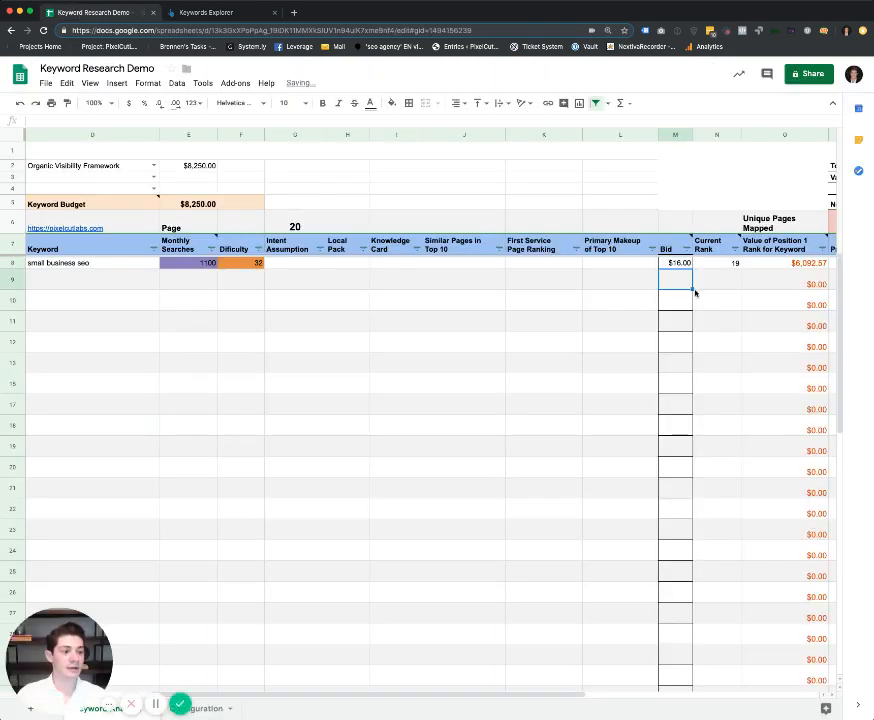
Step: Review the monthly searches and bid that feed the Value of Position 1 Rank for Keyword column
left_click(199, 264)
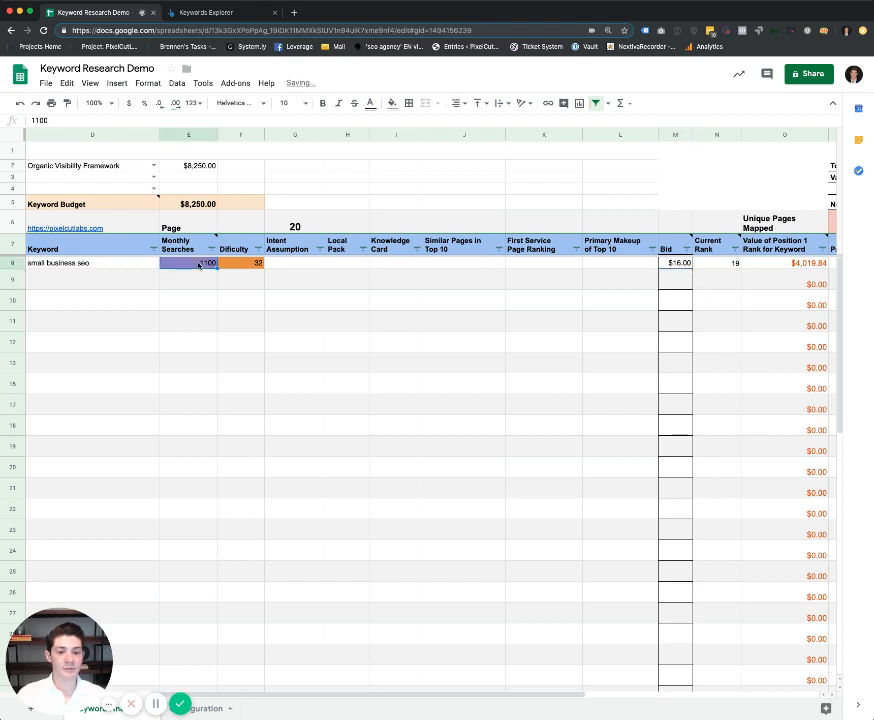
double_click(182, 265)
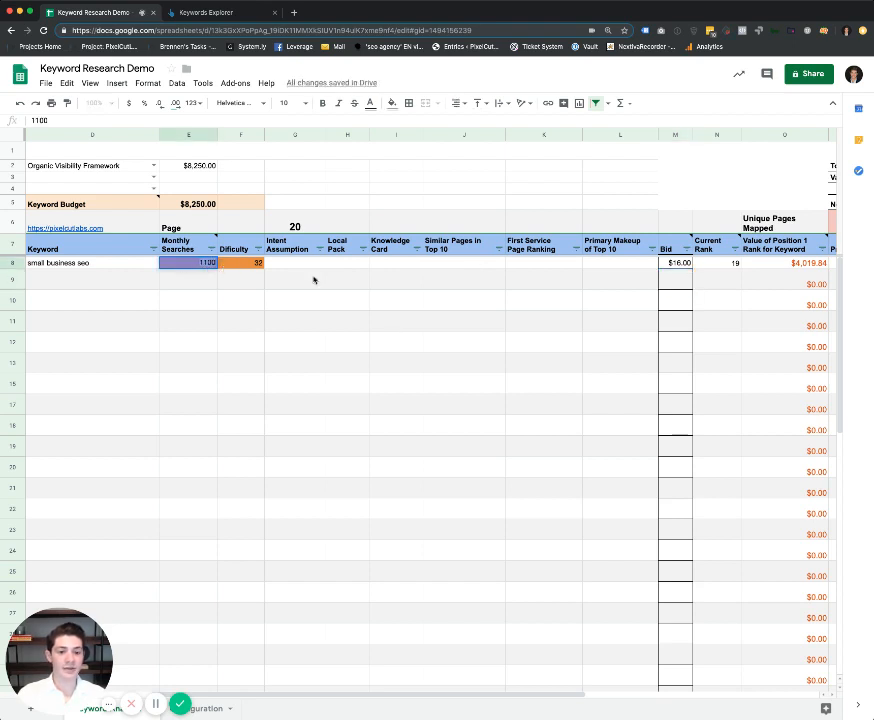
double_click(670, 266)
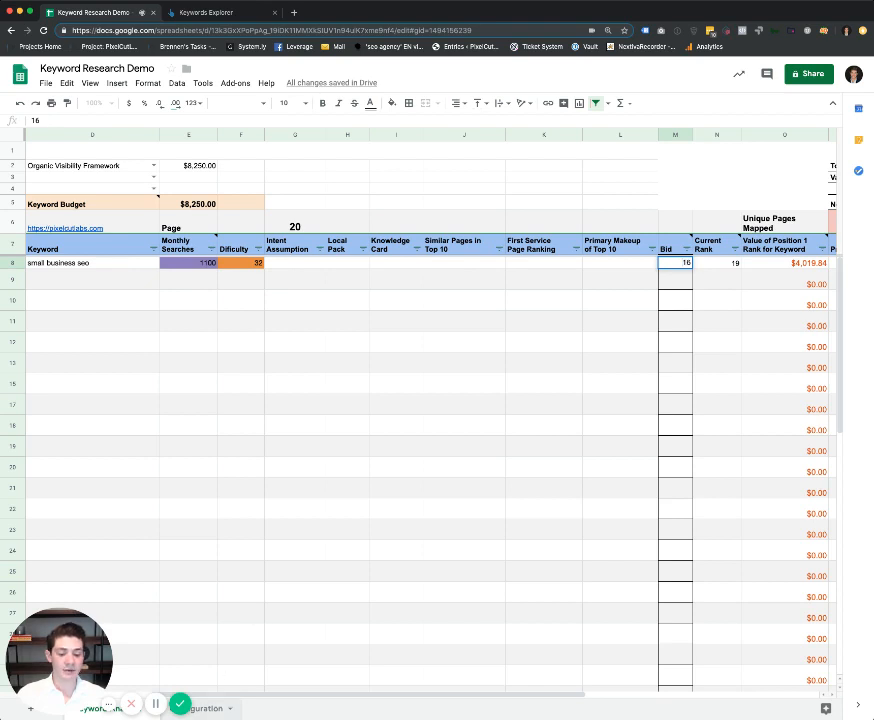
left_click(789, 237)
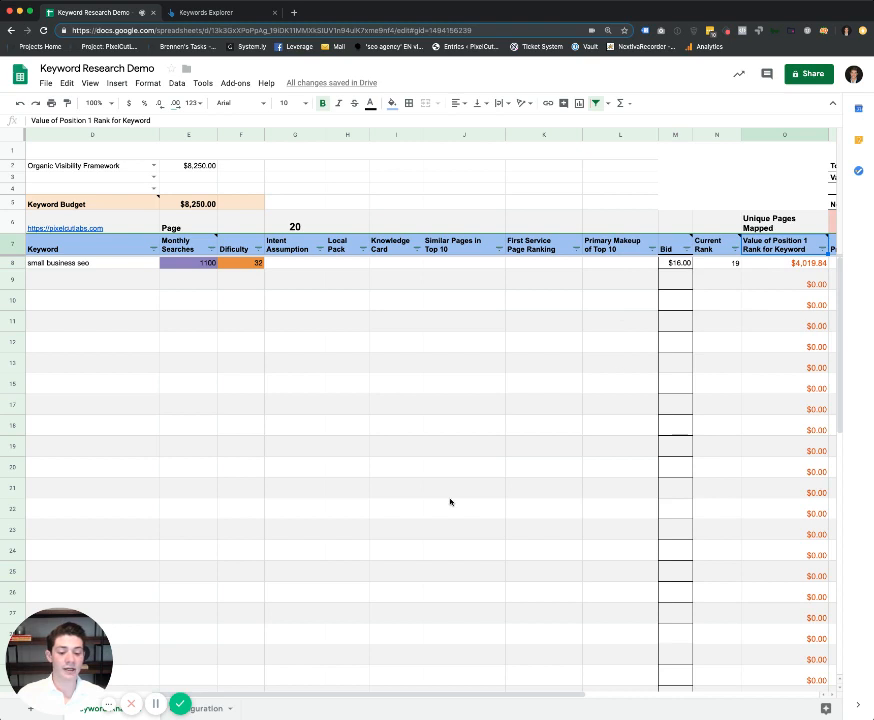
Step: Check the click-through rate for position 1 in the Configuration sheet's CTR table
left_click(211, 709)
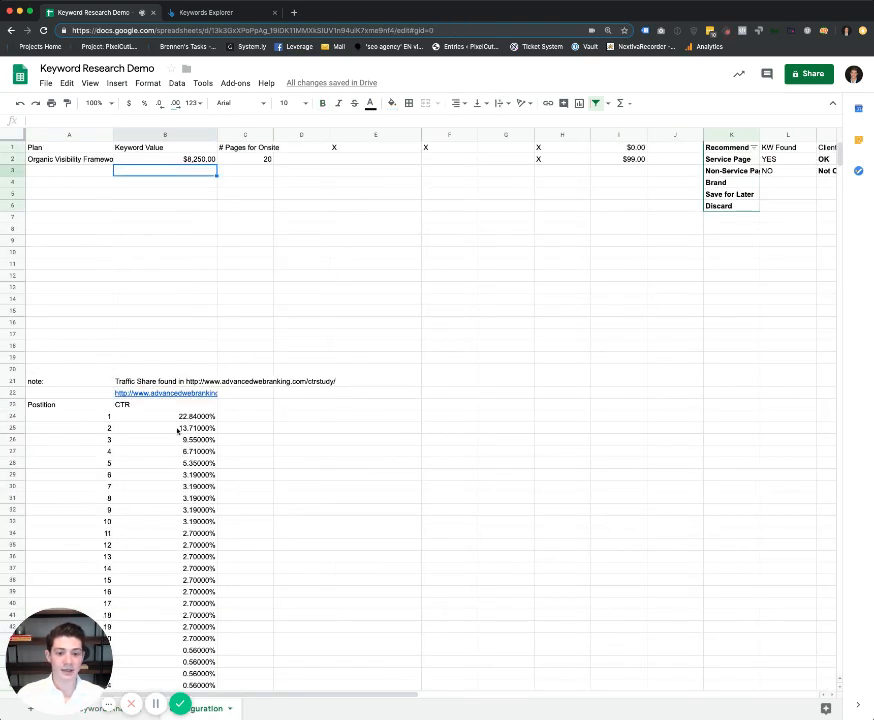
left_click(178, 430)
left_click(191, 419)
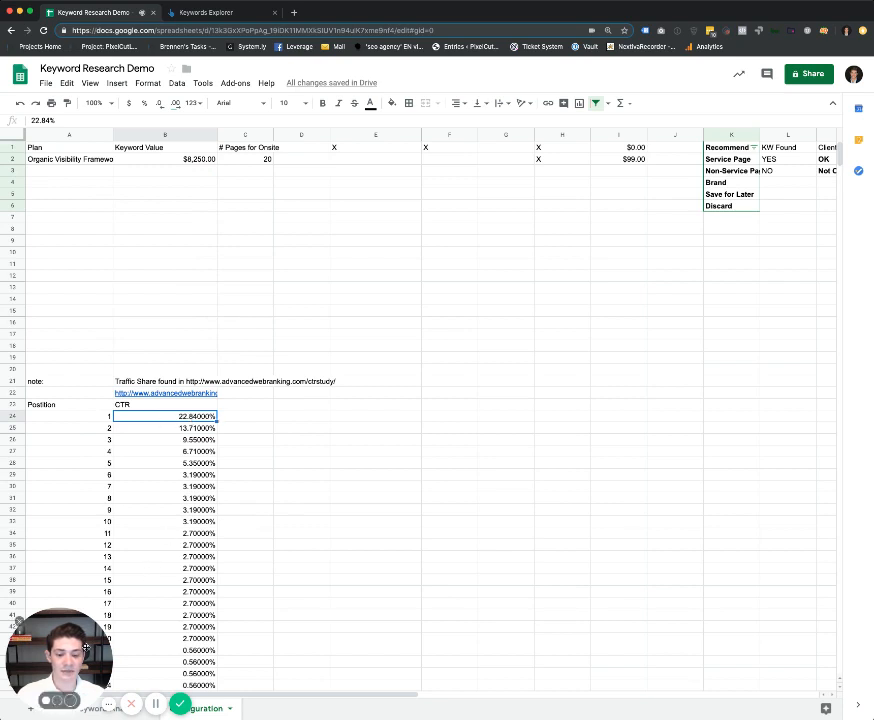
left_click(24, 705)
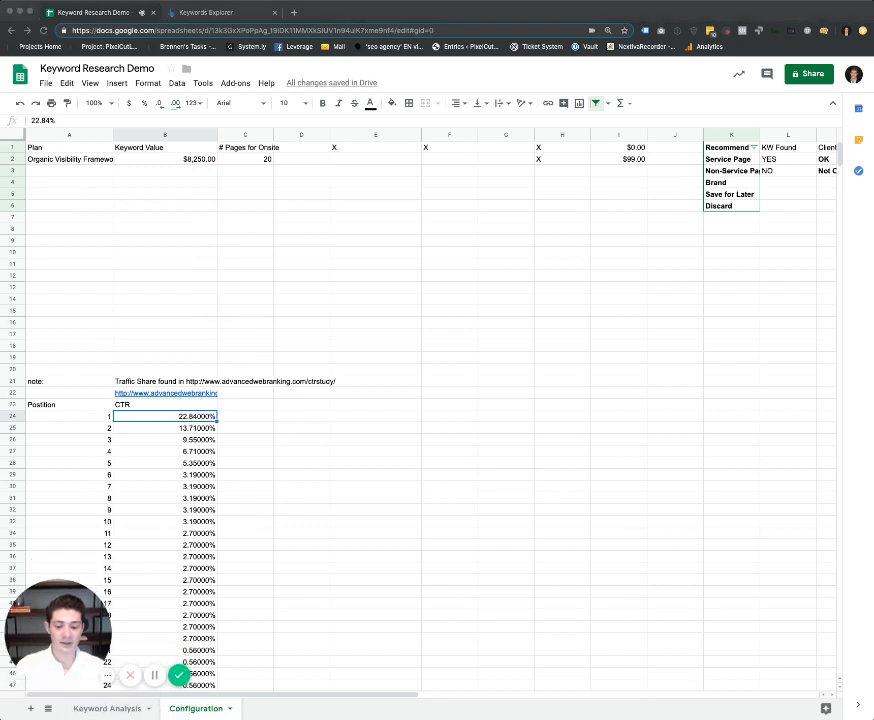
Step: Return to the Keyword Analysis sheet and examine row 8's position 1 value, proposed page, current rankings value and current rank
left_click(100, 708)
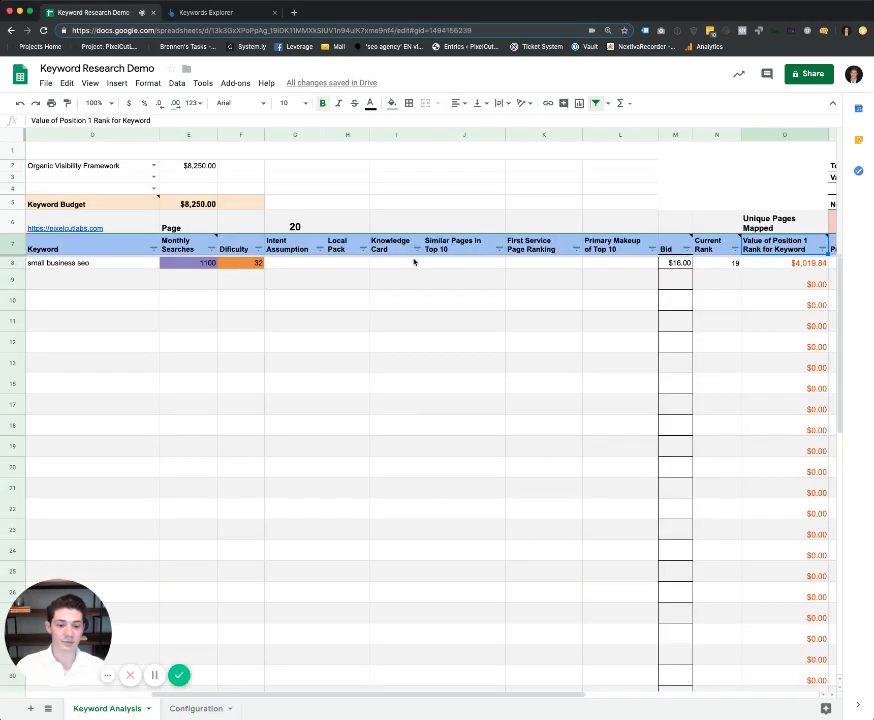
left_click(198, 265)
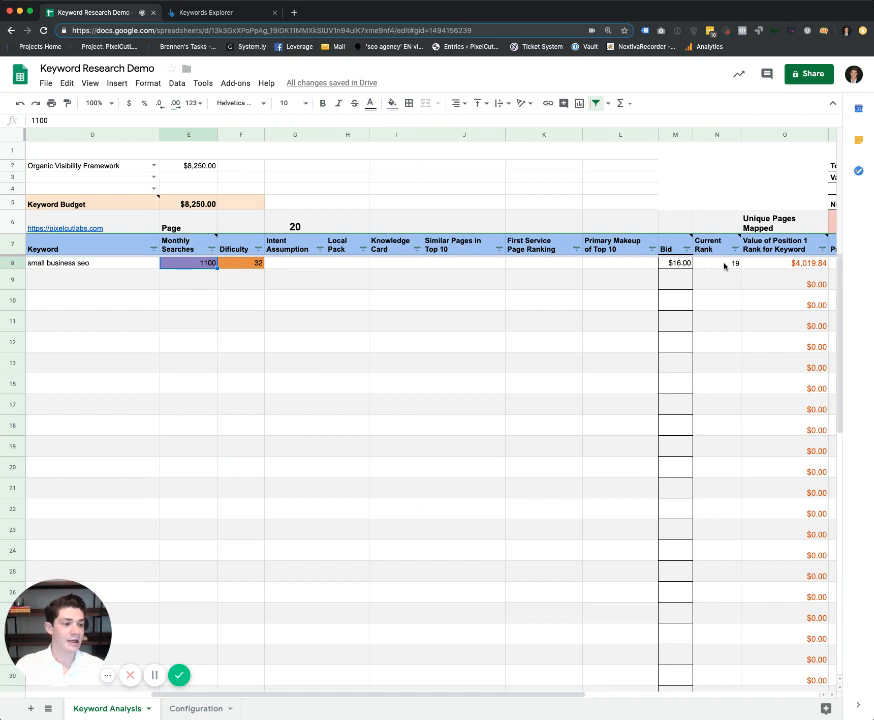
left_click(777, 265)
scroll(680, 268, "right", 5)
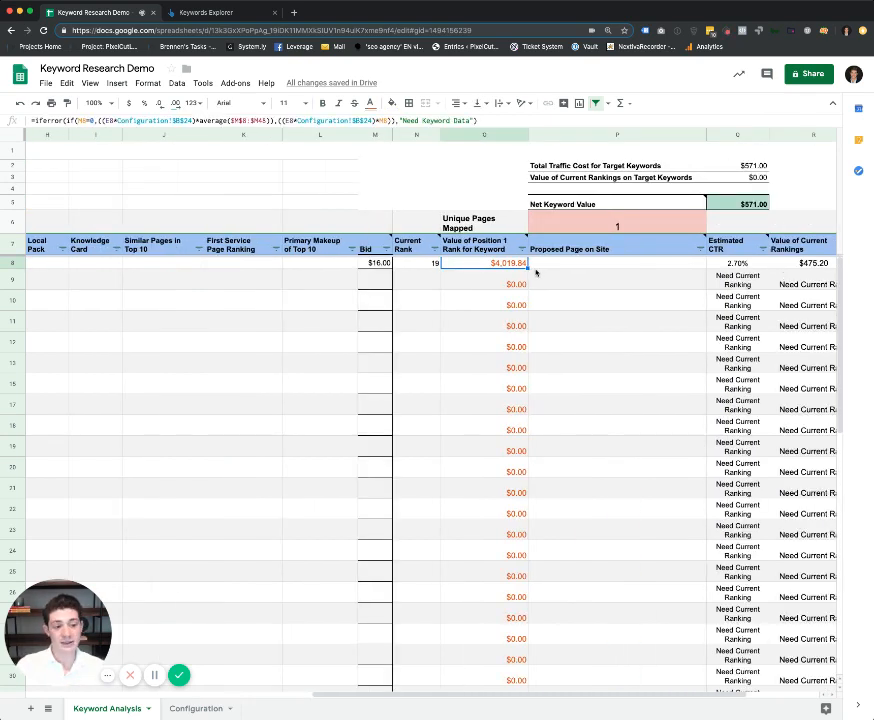
left_click(558, 263)
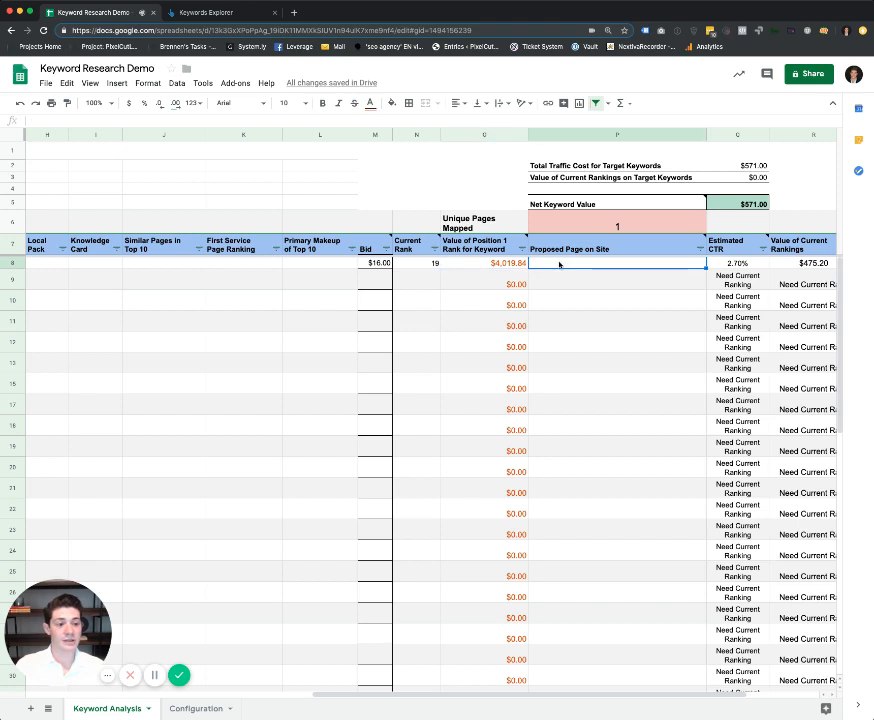
scroll(688, 299, "right", 2)
left_click(727, 263)
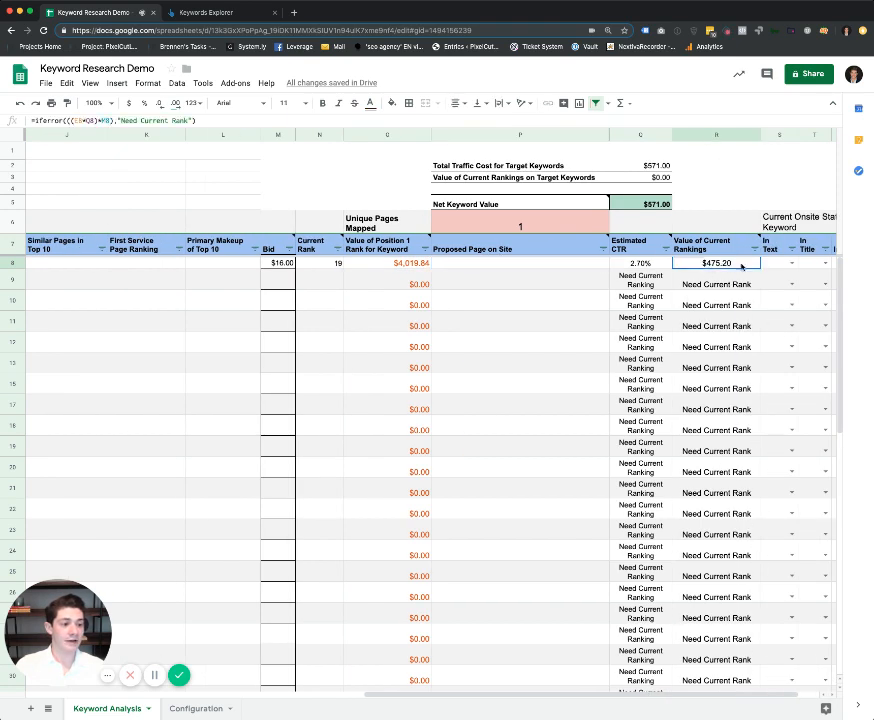
left_click(338, 264)
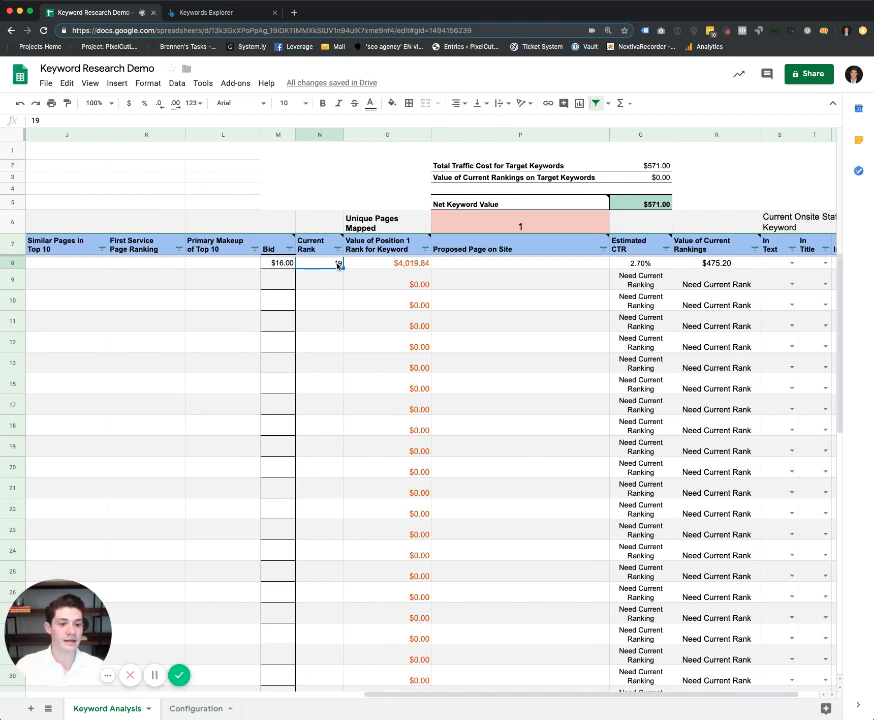
scroll(338, 264, "left", 8)
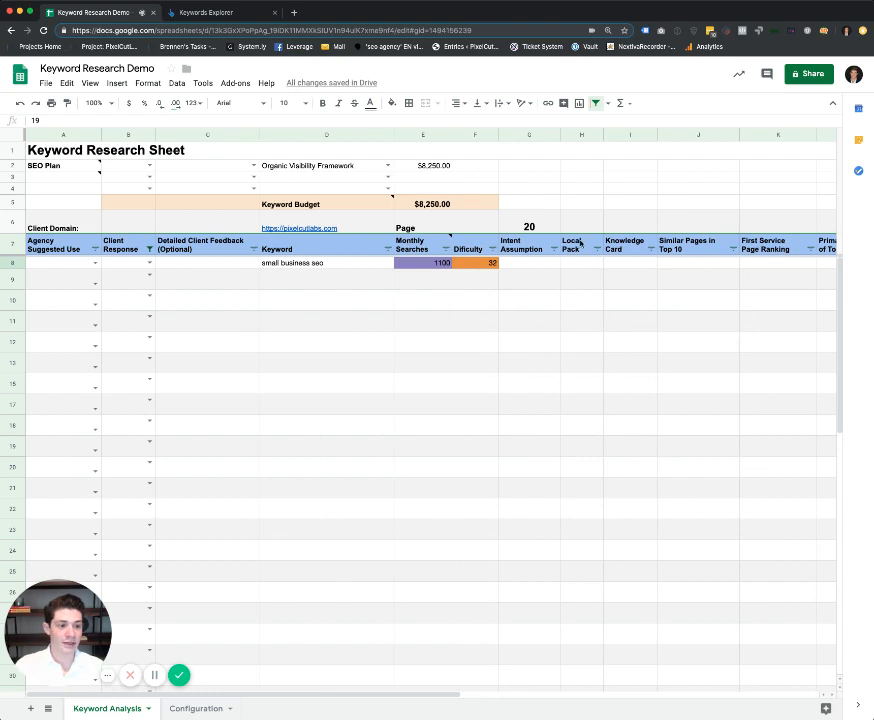
Step: Review the Intent Assumption column and the row 8 keyword, and enter "Research to Buy" in G8
left_click(512, 264)
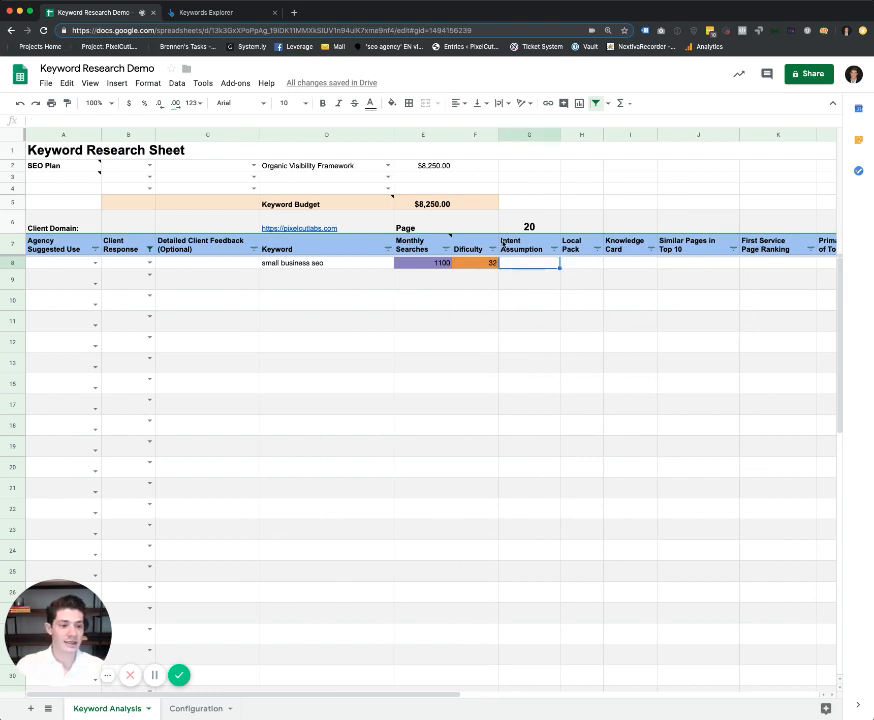
left_click(530, 249)
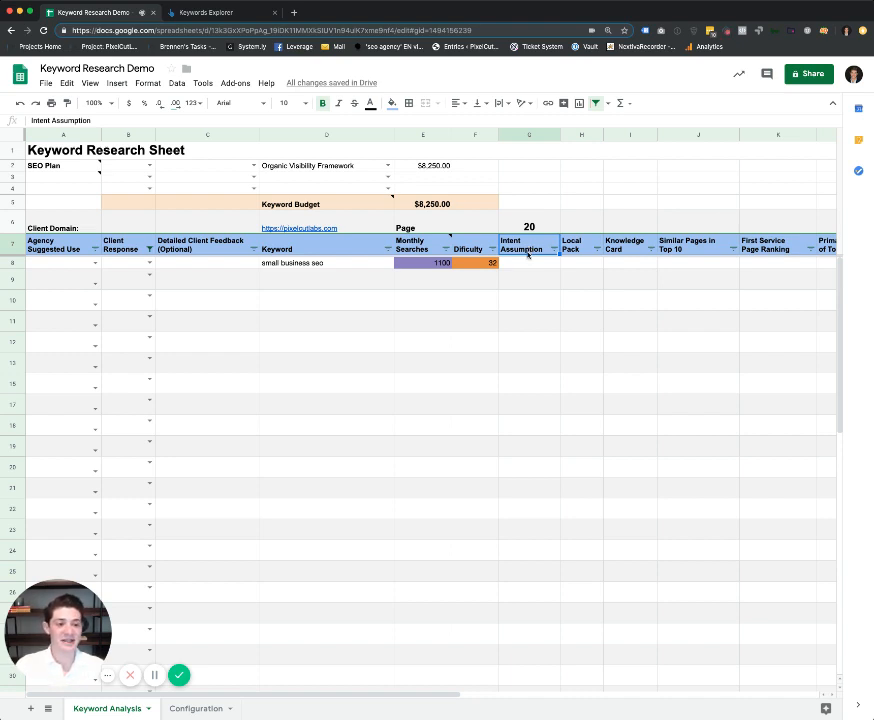
left_click(529, 262)
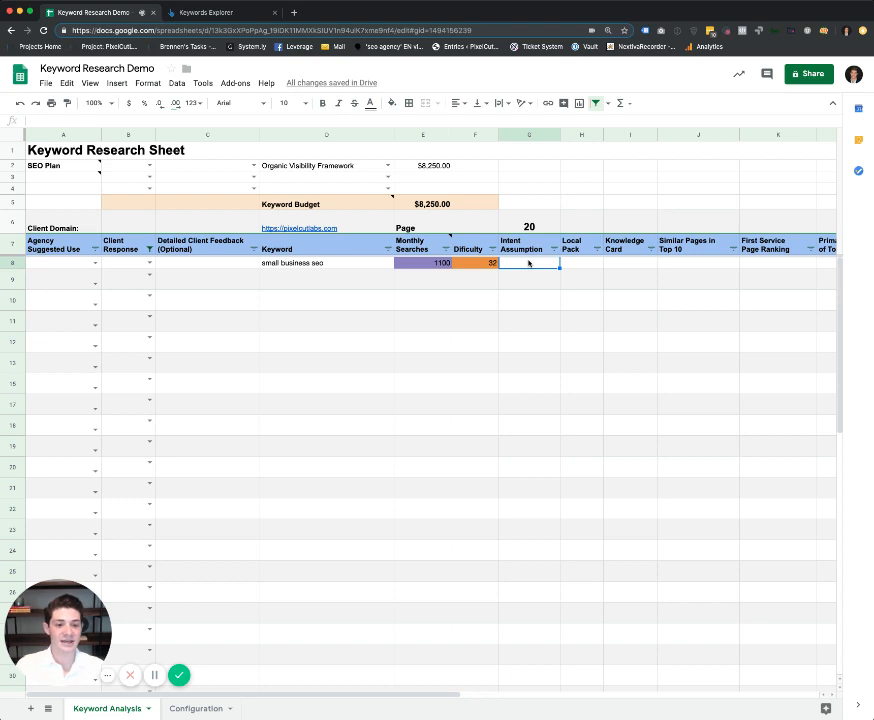
left_click(323, 266)
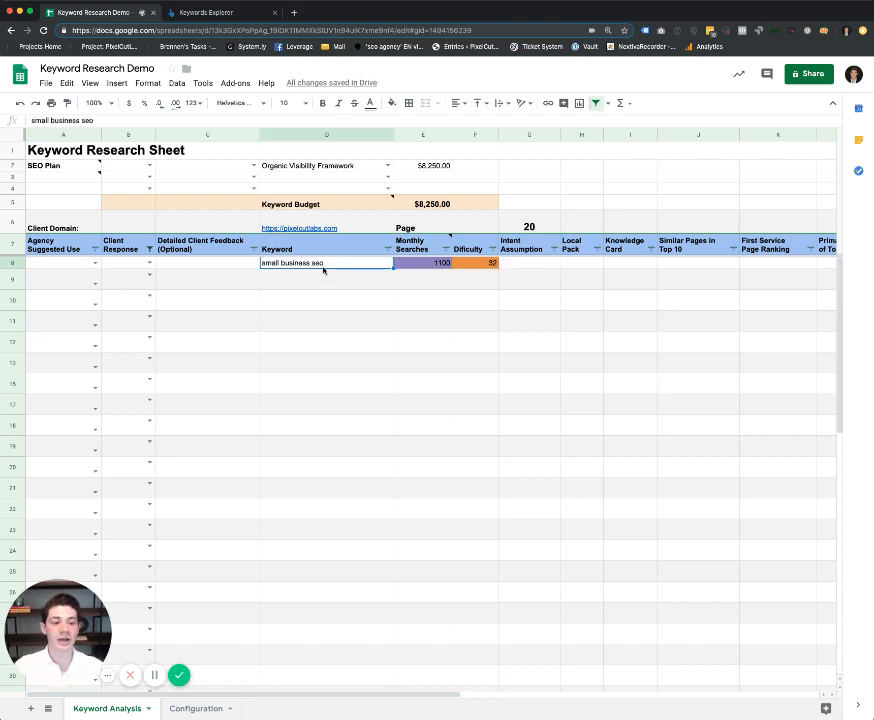
left_click(531, 265)
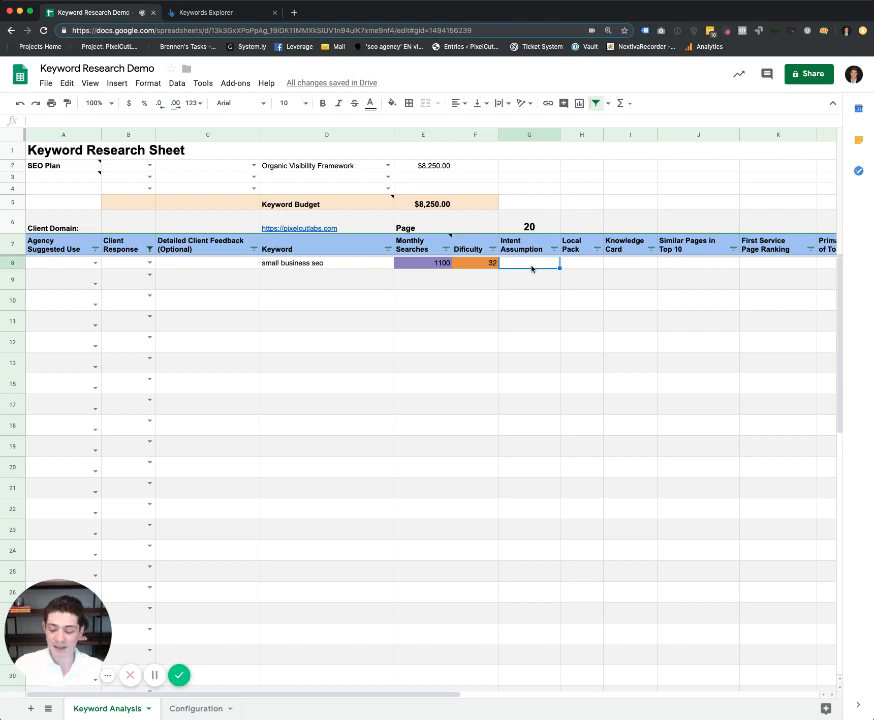
type("Research to Buy")
key("Return")
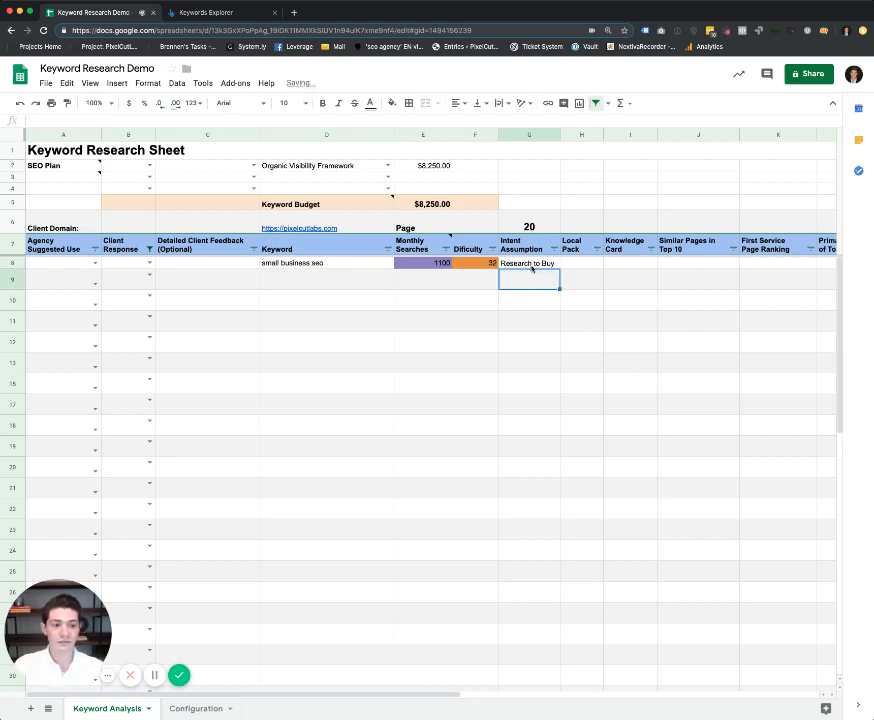
Step: Note the target city "Dallas" in H2, above the Local Pack column
left_click(590, 263)
left_click(449, 362)
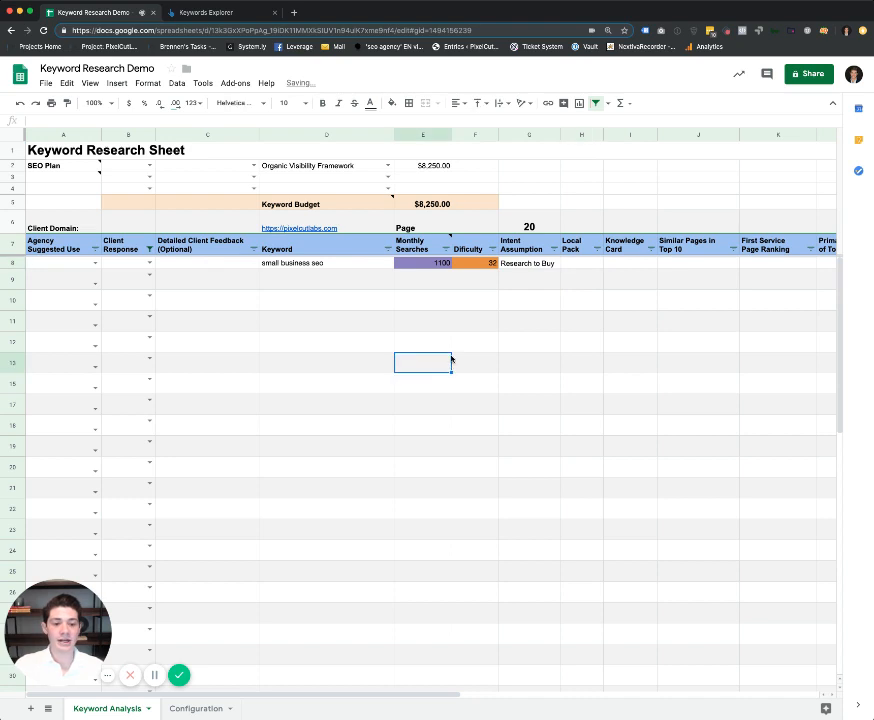
left_click(343, 263)
left_click(575, 167)
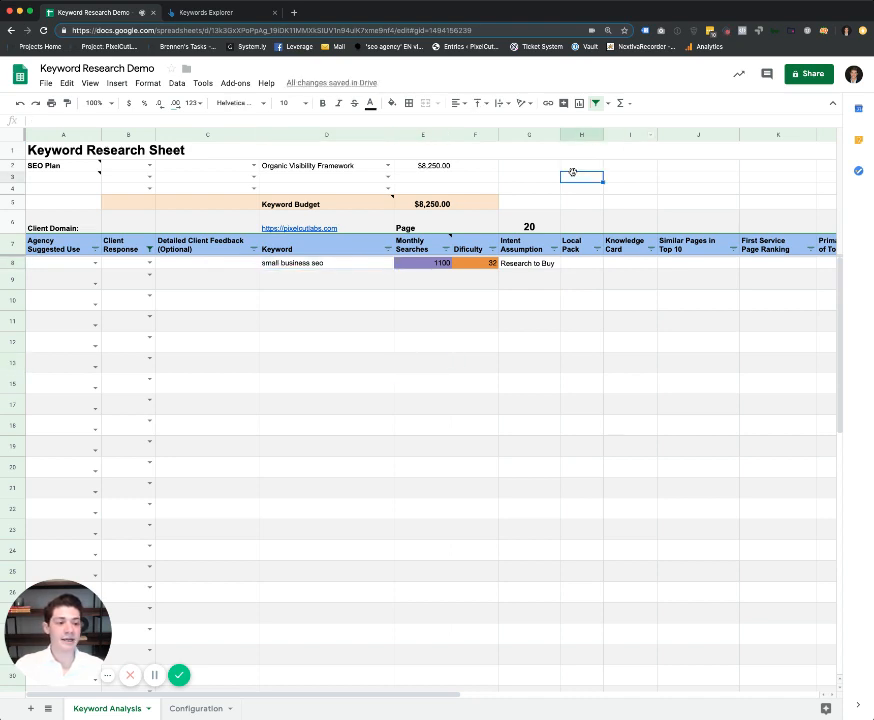
type("Data")
key("Return")
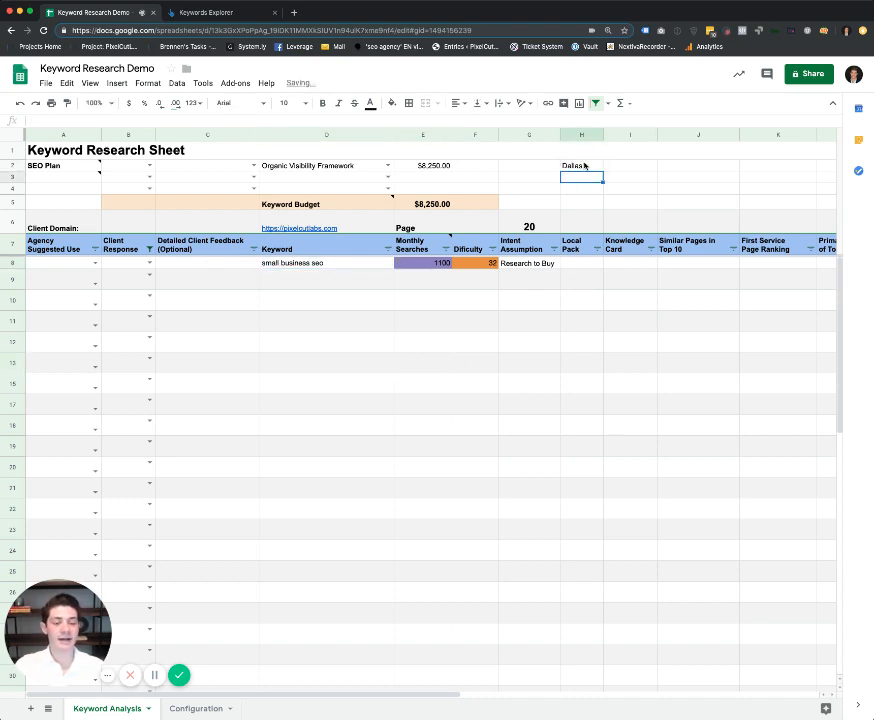
Step: Search Google for "small business seo" in a new browser tab and skim the results page
left_click(294, 12)
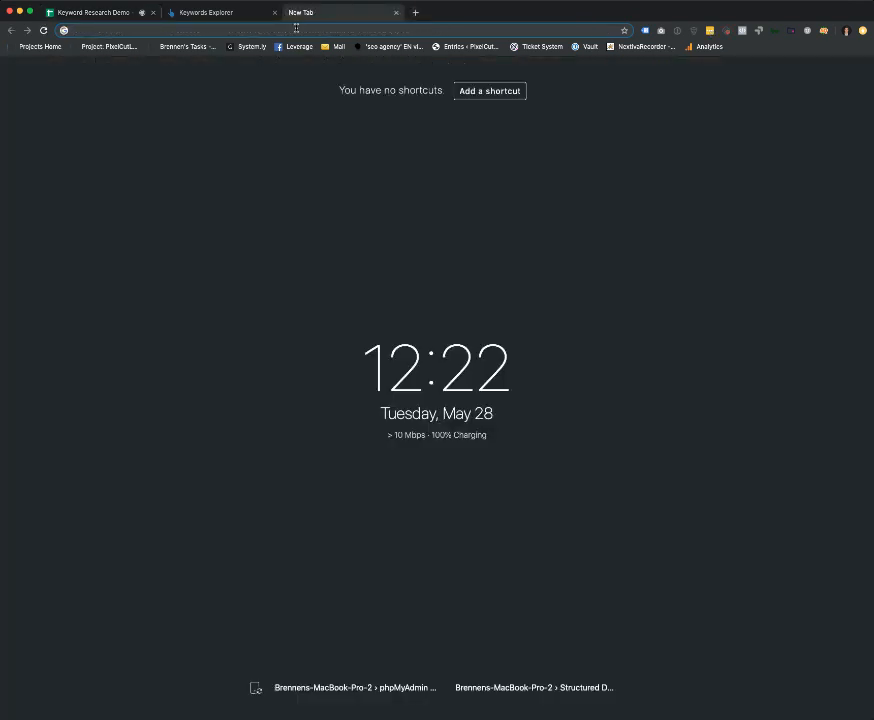
type("small bu")
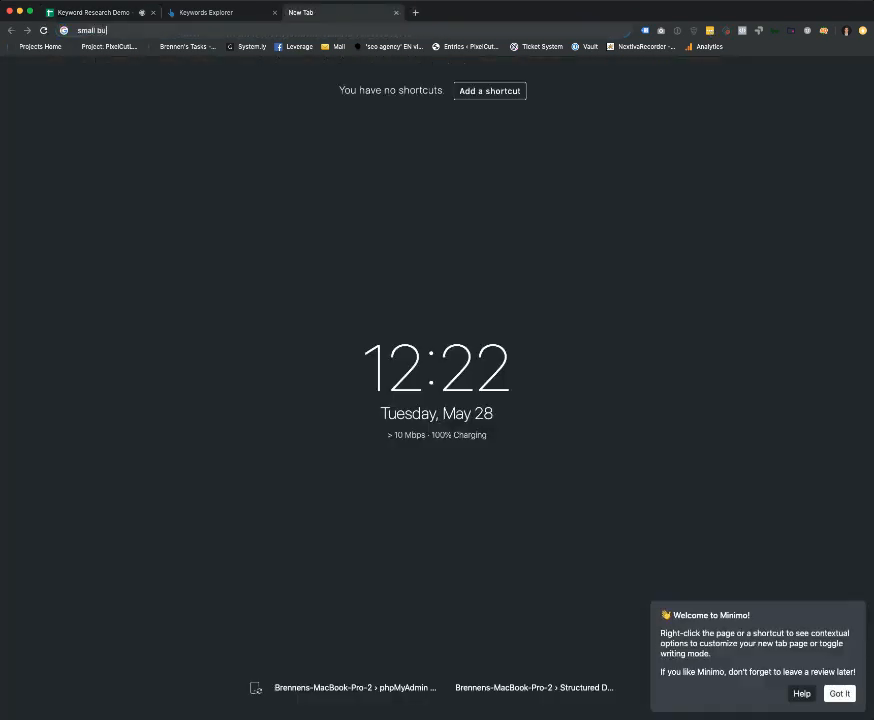
type("siness seo")
key("Return")
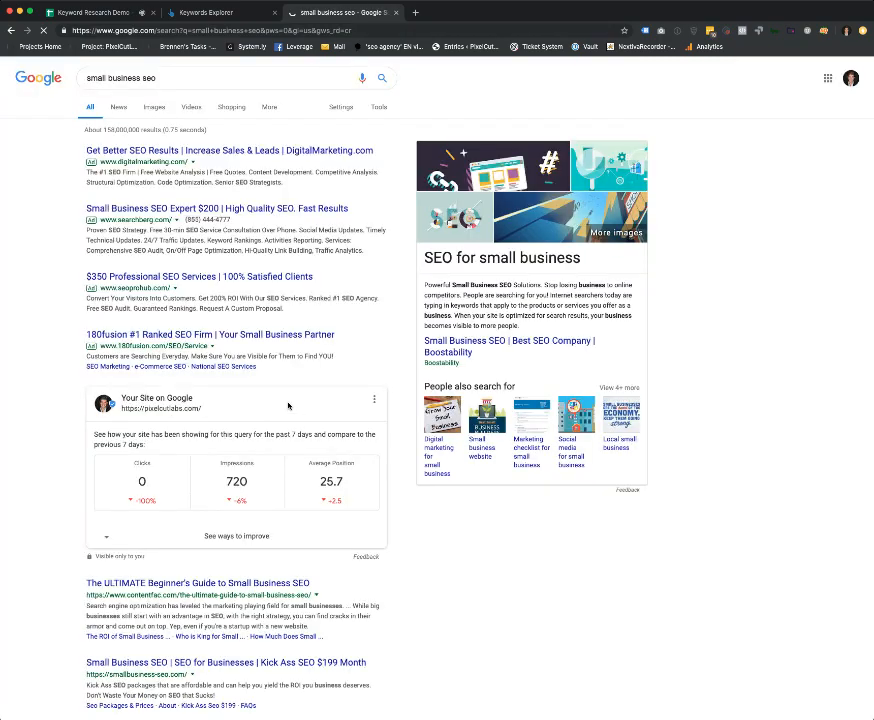
scroll(288, 405, "down", 10)
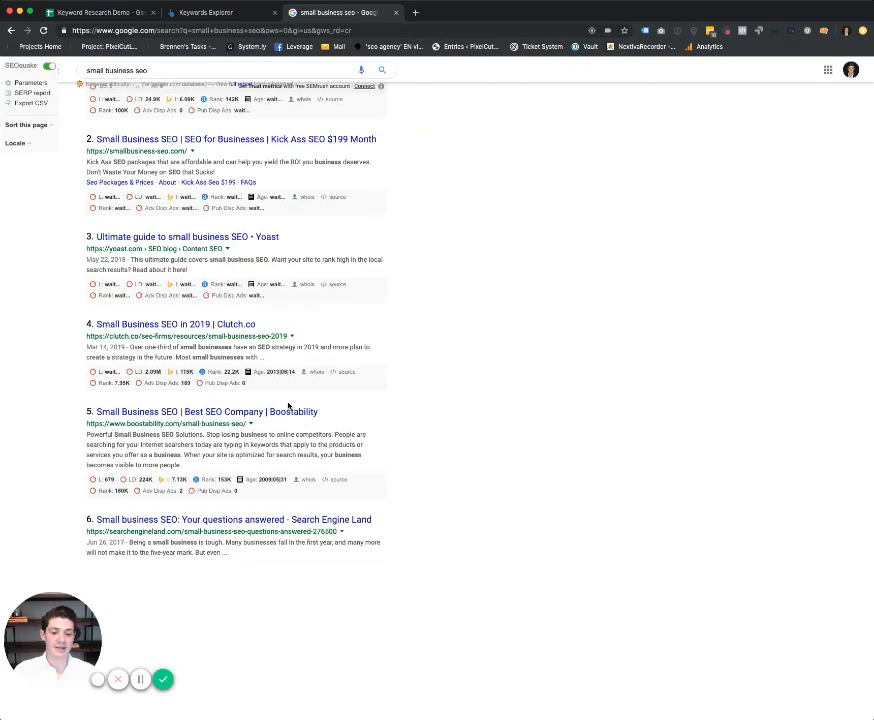
scroll(288, 405, "up", 10)
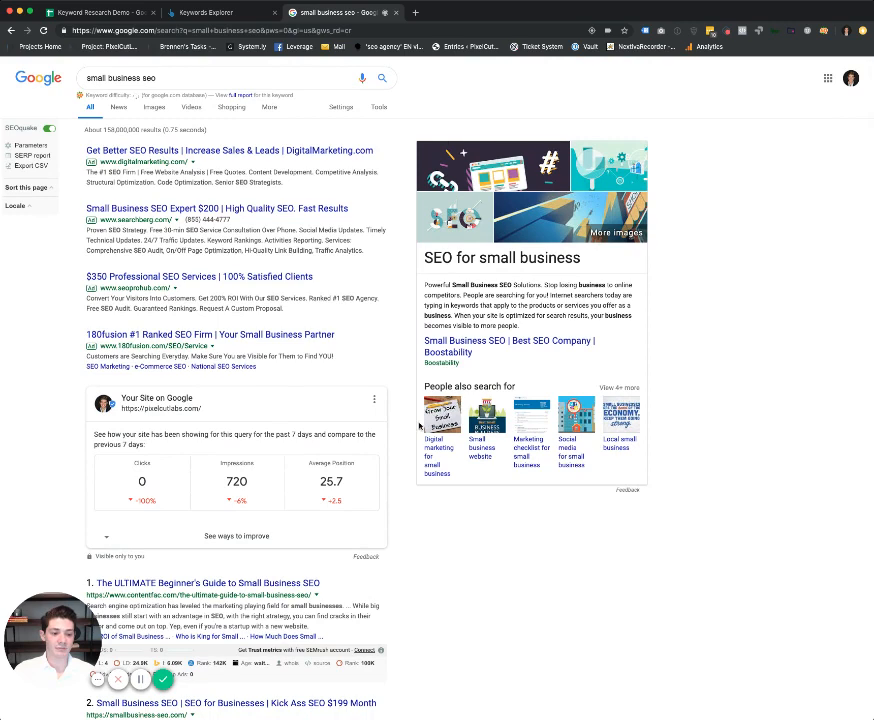
Step: Override the browser's geolocation with Dallas, TX in the developer tools' Sensors settings, and shrink the tools to reveal the search results
key("super+alt+i")
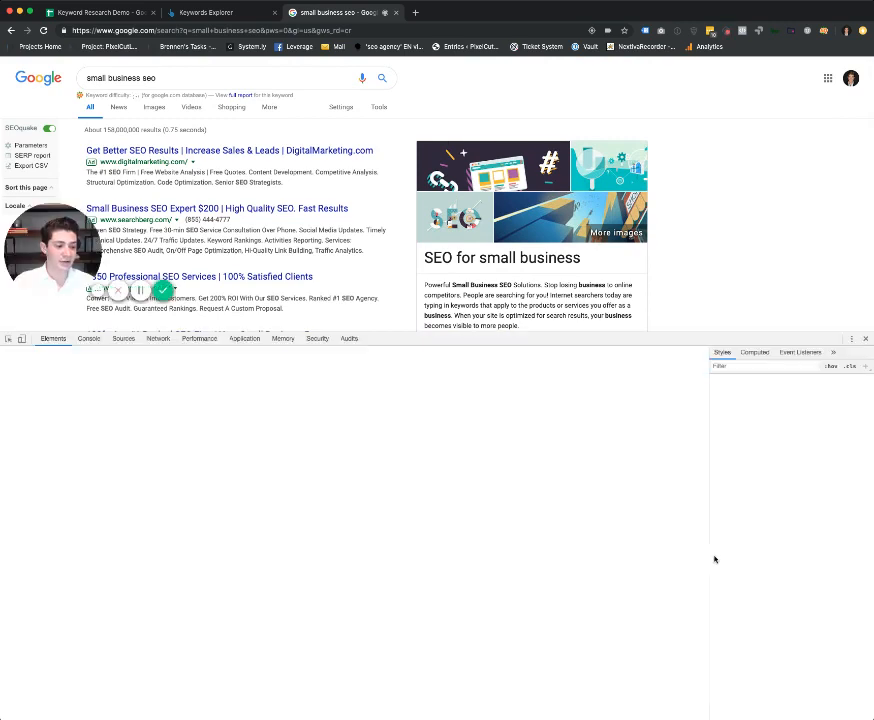
left_click(851, 339)
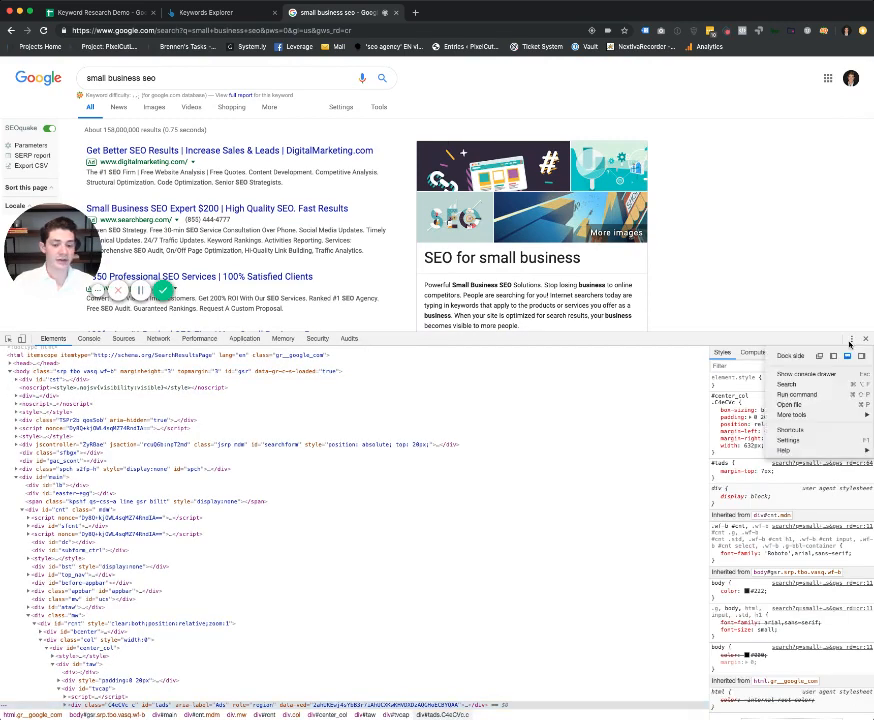
mouse_move(806, 415)
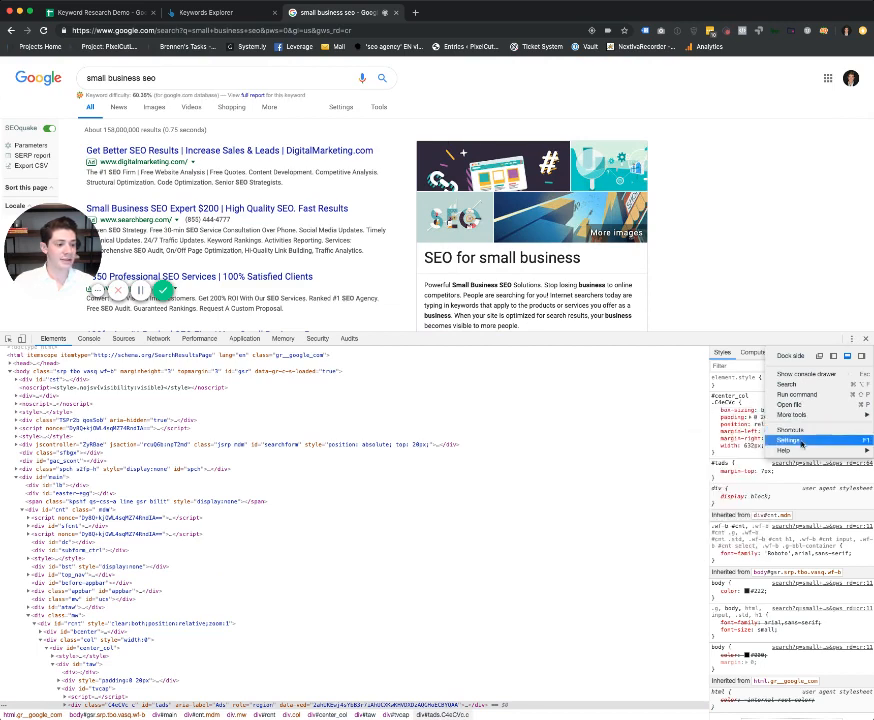
left_click(703, 541)
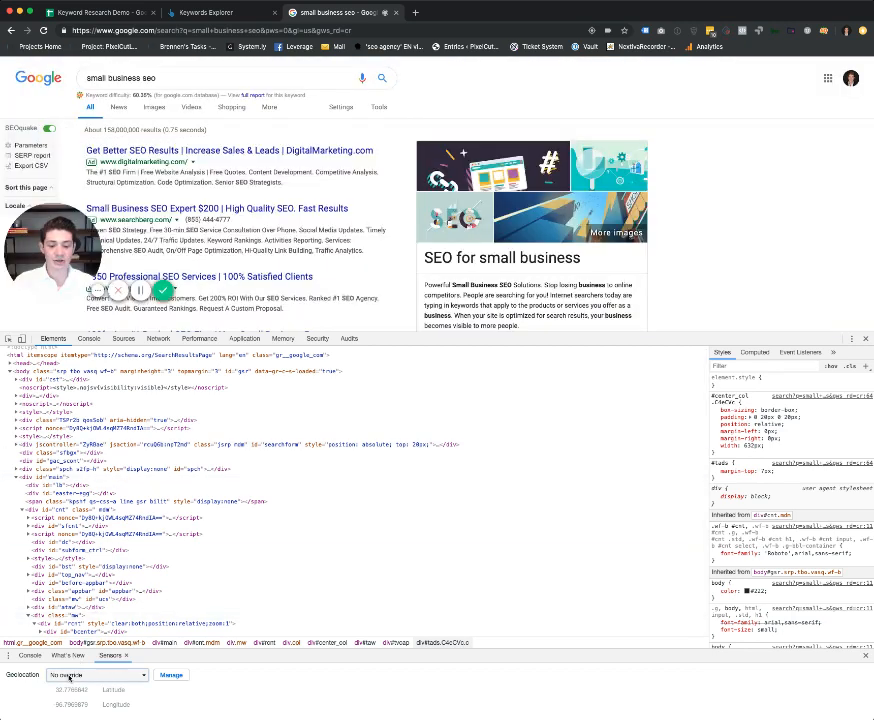
left_click(69, 677)
left_click(78, 686)
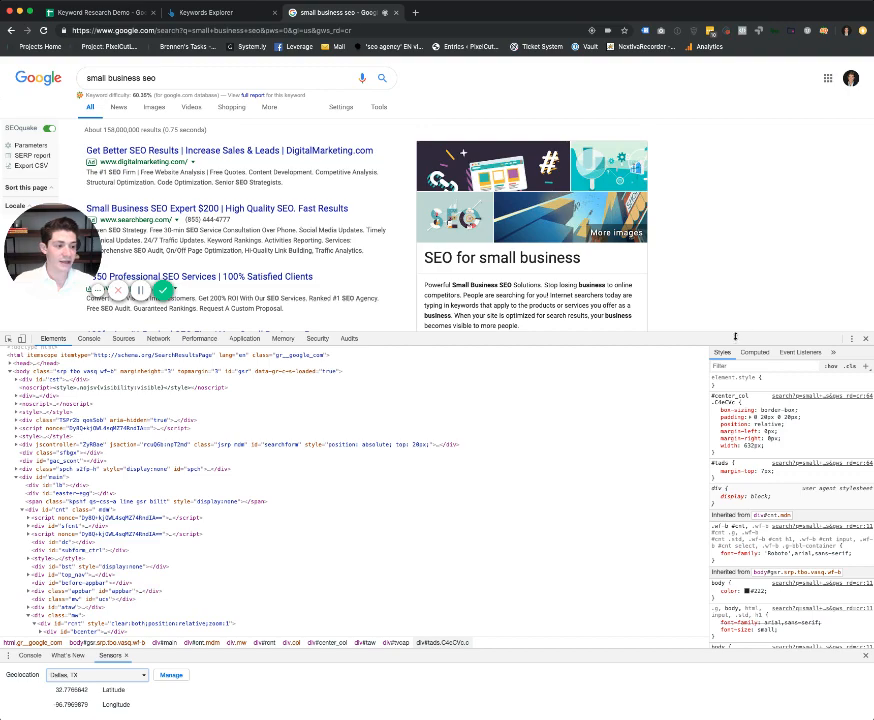
left_click_drag(735, 337, 735, 684)
Step: Rerun the "small business seo" search, check the location Google reports for it, and switch the results to the precise location
scroll(679, 514, "down", 3)
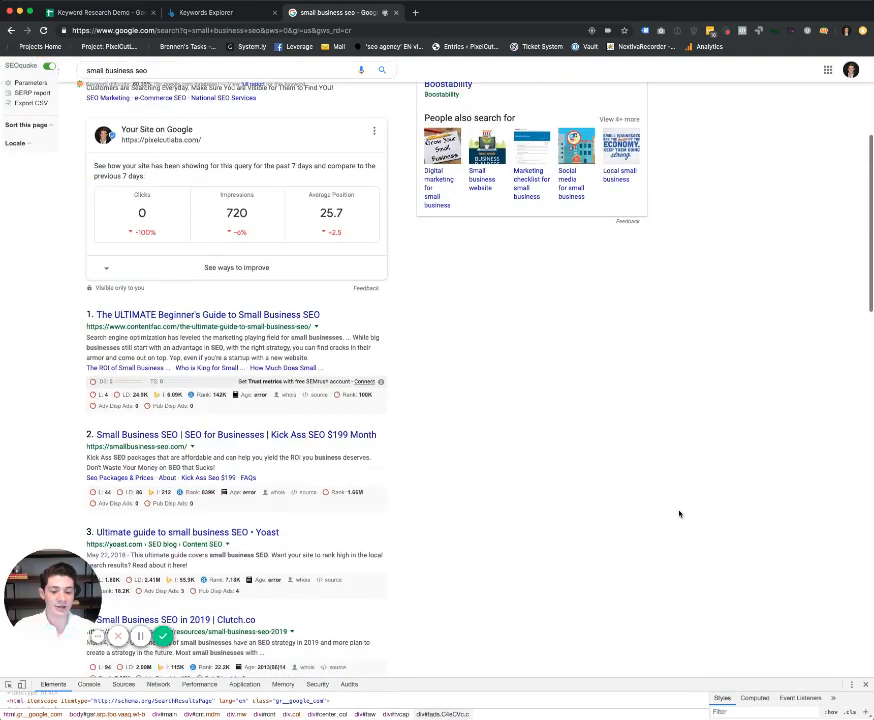
scroll(679, 514, "down", 5)
scroll(679, 514, "up", 10)
left_click(197, 79)
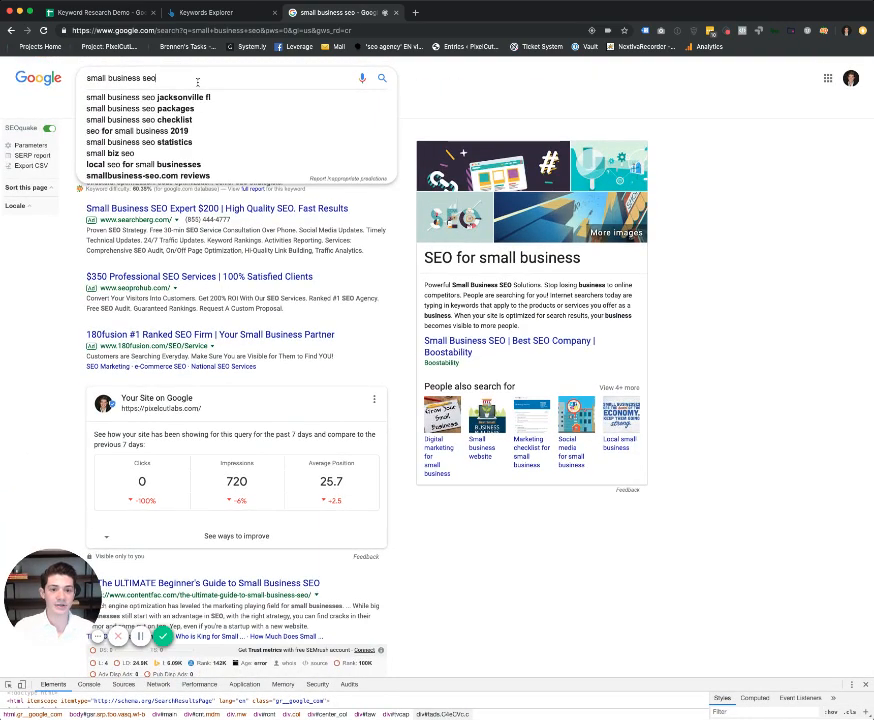
key("Return")
scroll(213, 413, "down", 15)
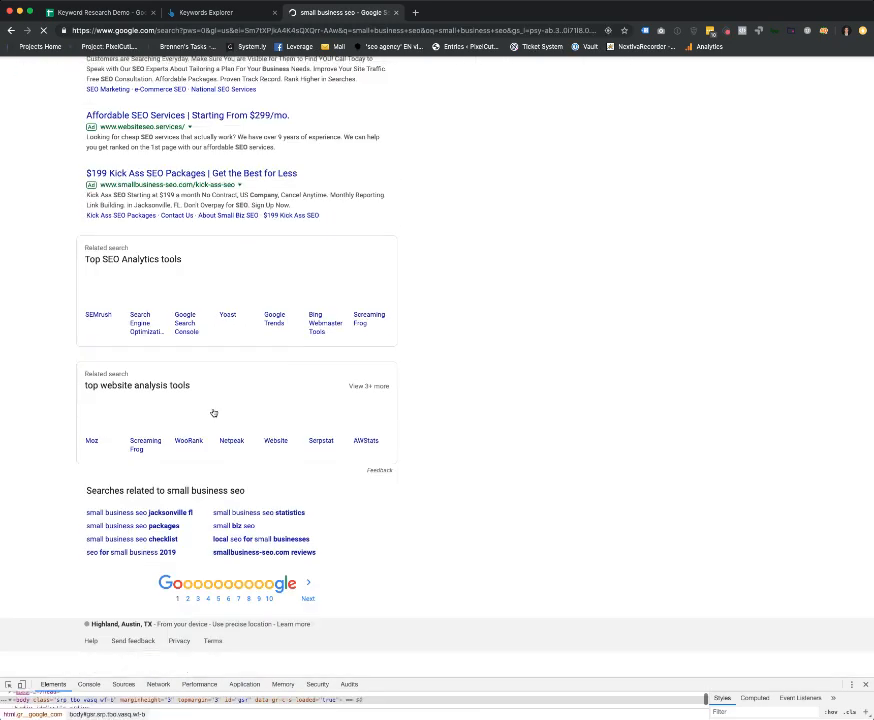
scroll(93, 654, "down", 4)
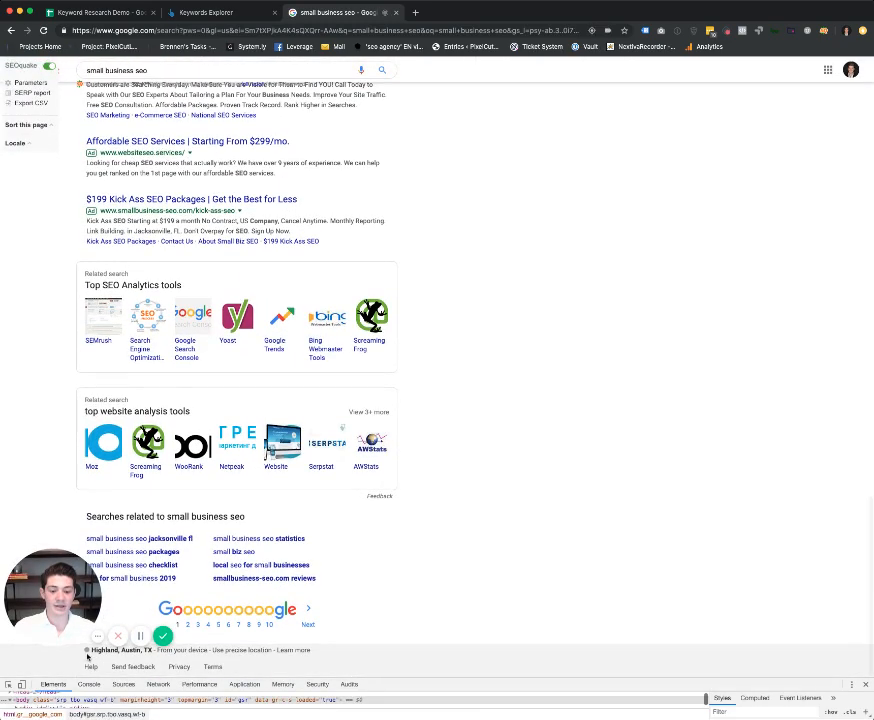
left_click(251, 651)
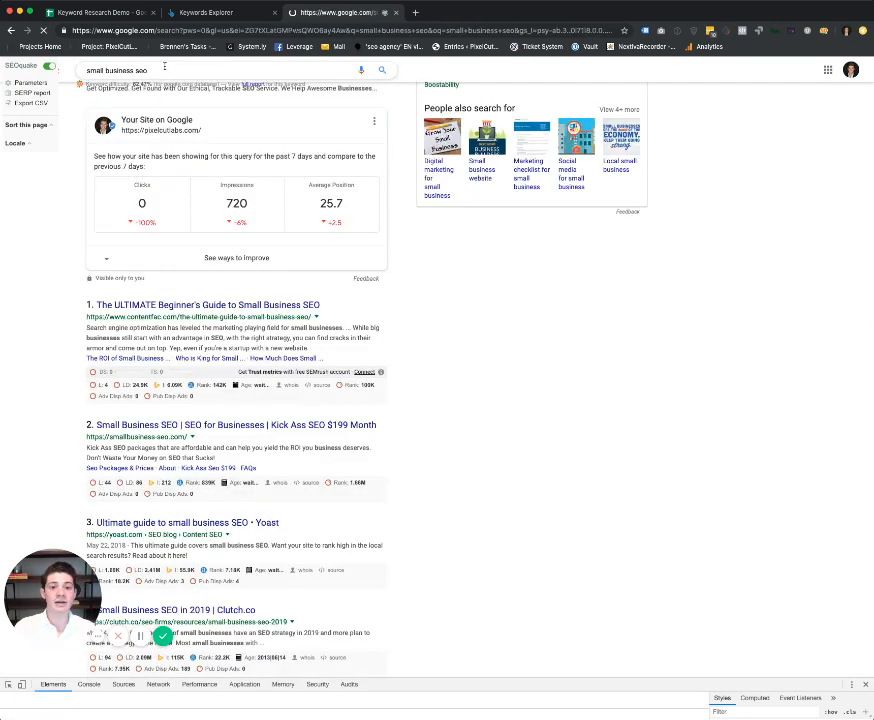
Step: Examine the localized Google results, including the ads, the knowledge card and the PixelCutLabs listing with its description
scroll(241, 253, "down", 5)
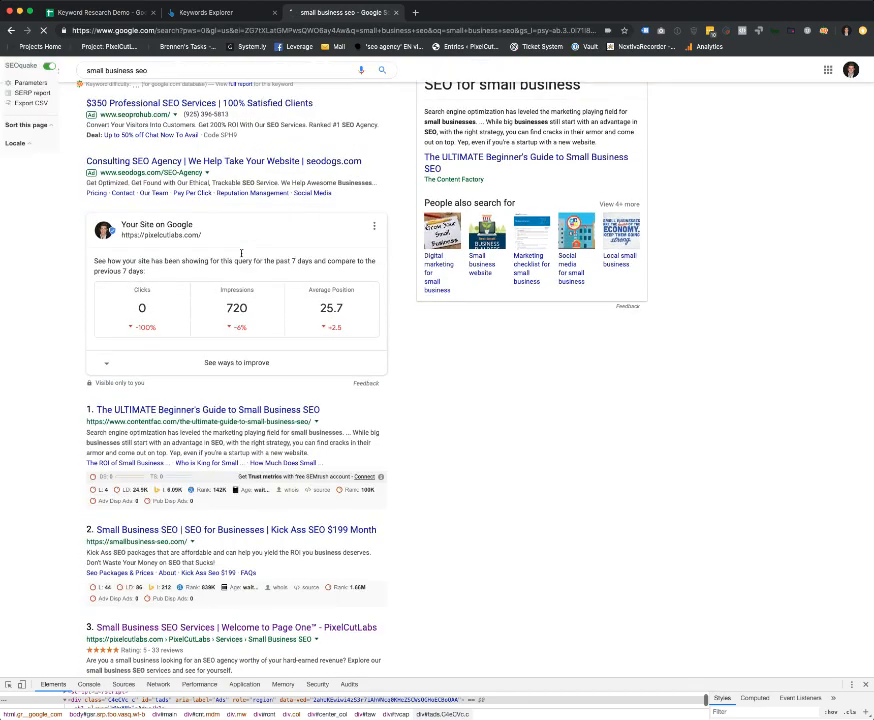
scroll(241, 254, "up", 4)
scroll(241, 254, "down", 3)
scroll(241, 255, "up", 3)
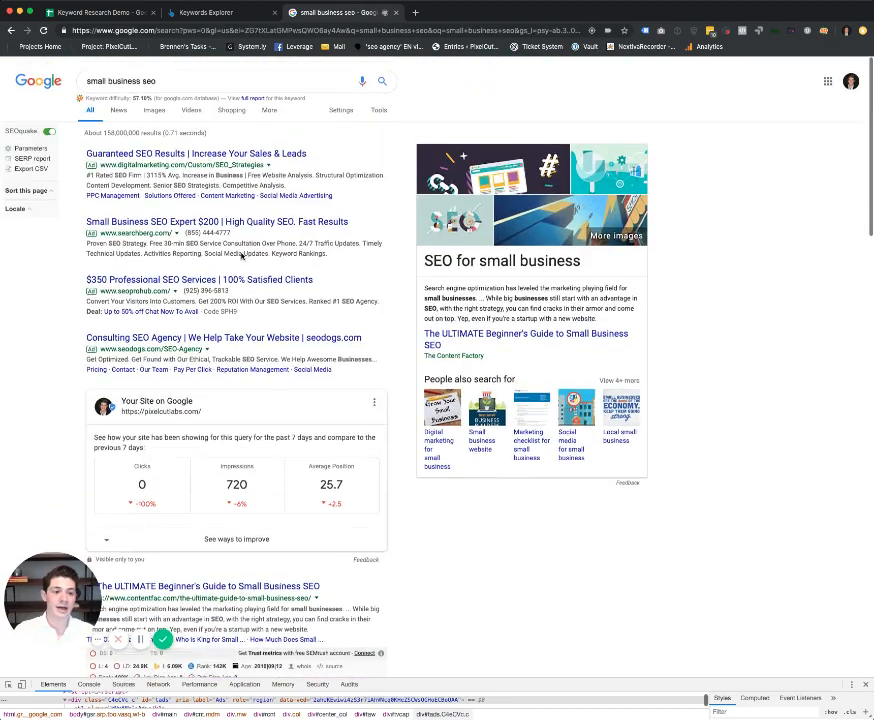
scroll(241, 255, "down", 5)
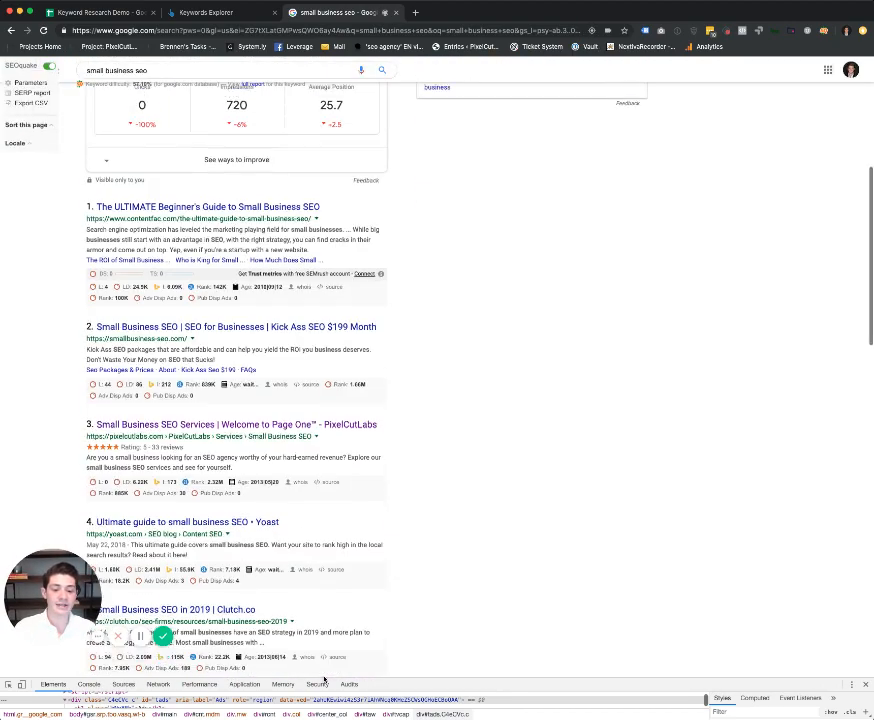
left_click_drag(275, 449, 78, 377)
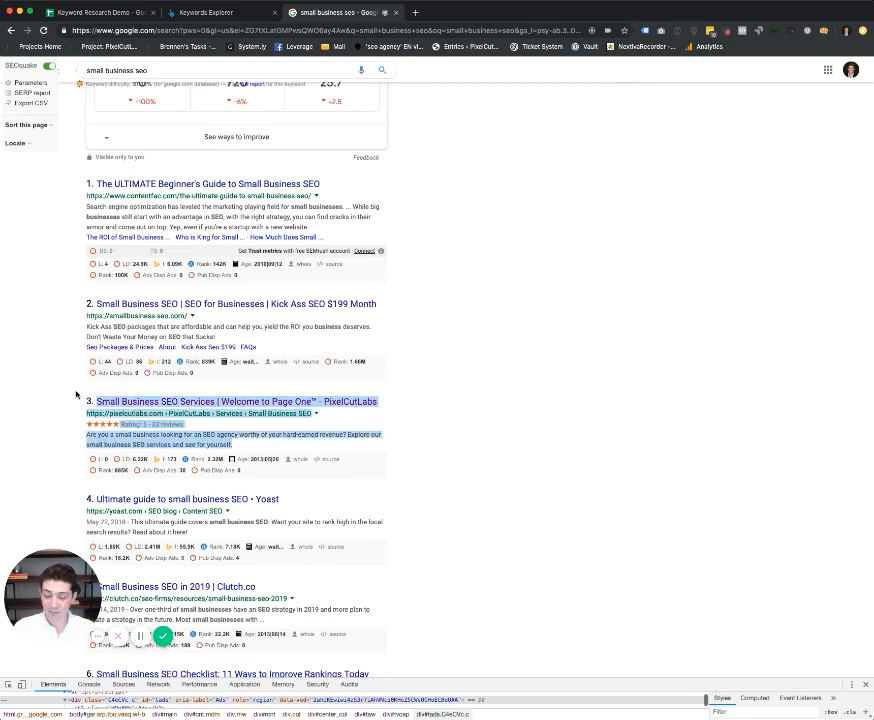
left_click(244, 449)
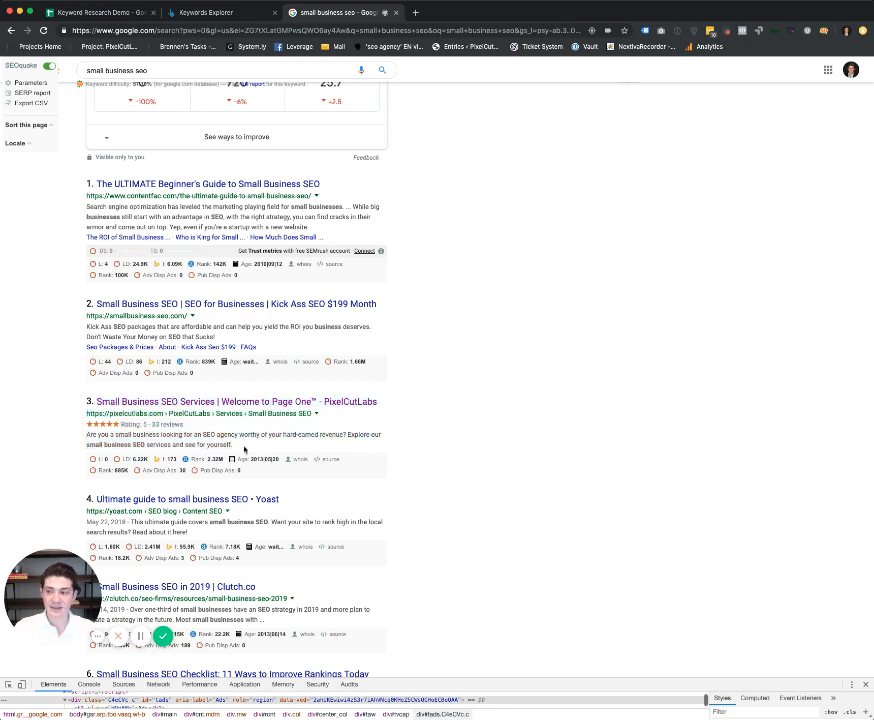
triple_click(221, 434)
left_click(246, 451)
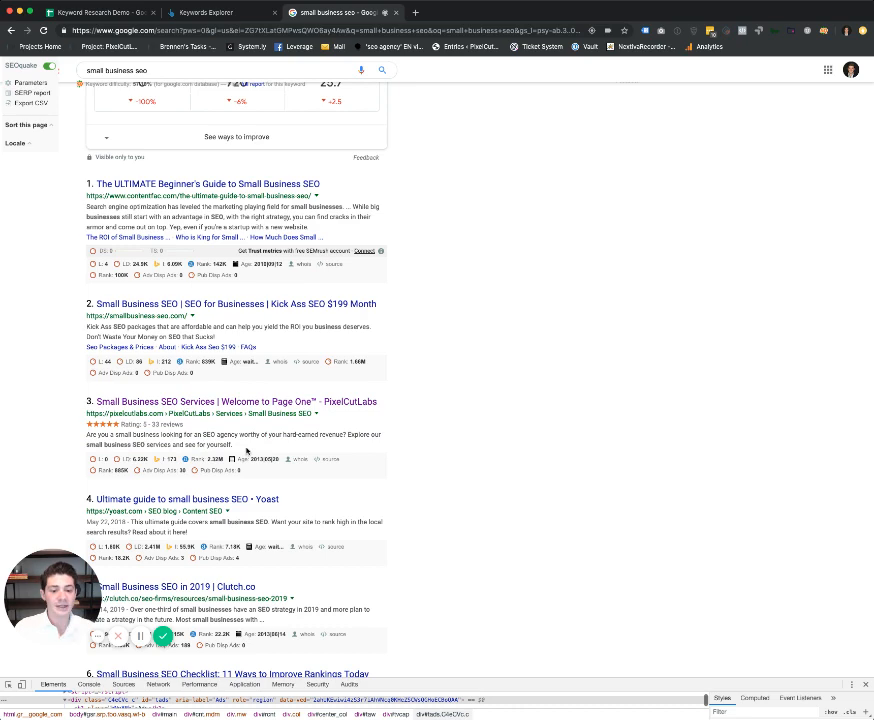
scroll(246, 451, "up", 8)
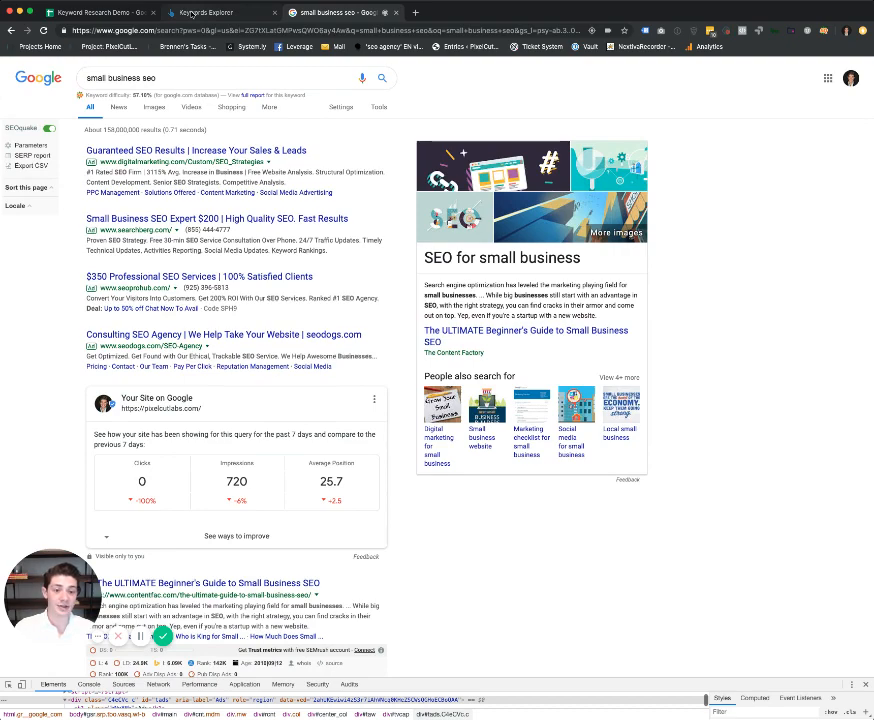
Step: Return to the keyword research sheet and select the Local Pack cell in the "small business seo" row
left_click(194, 13)
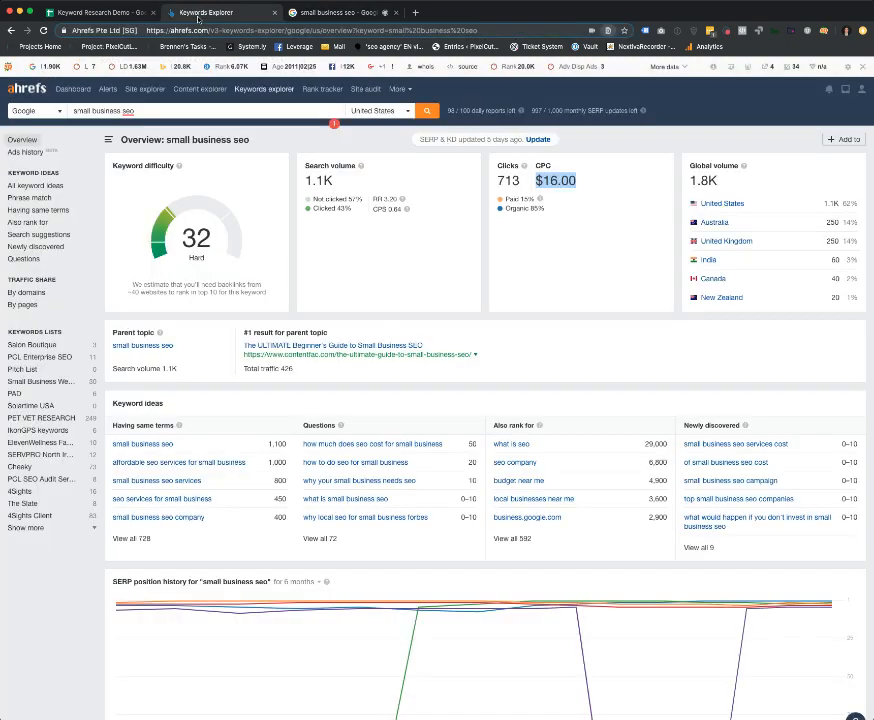
left_click(90, 12)
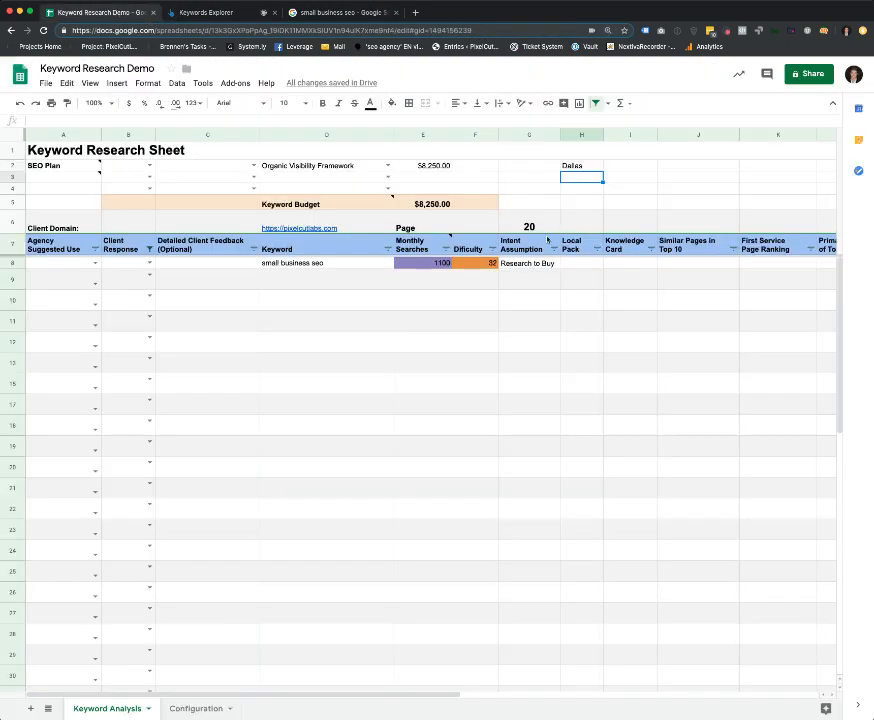
left_click(583, 266)
double_click(587, 263)
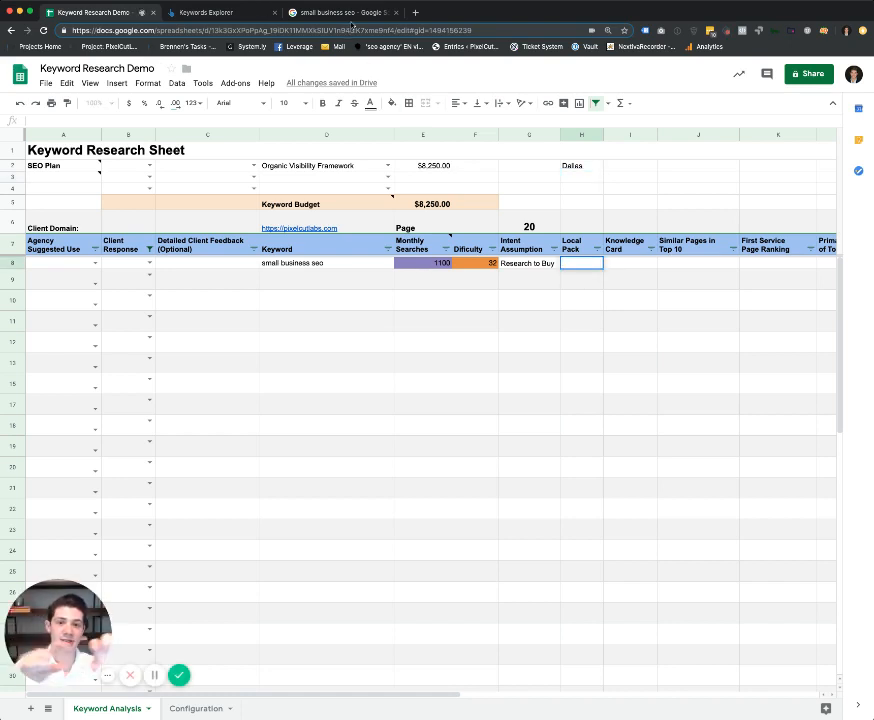
Step: Return to the Google results tab and search for "dallas seo company"
left_click(324, 13)
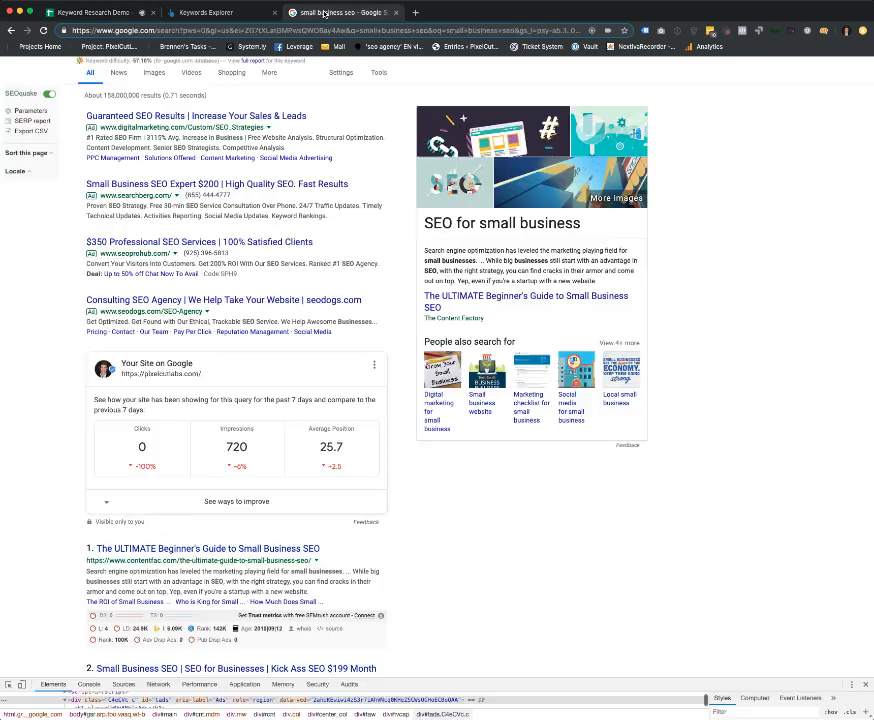
scroll(230, 88, "up", 1)
left_click(210, 70)
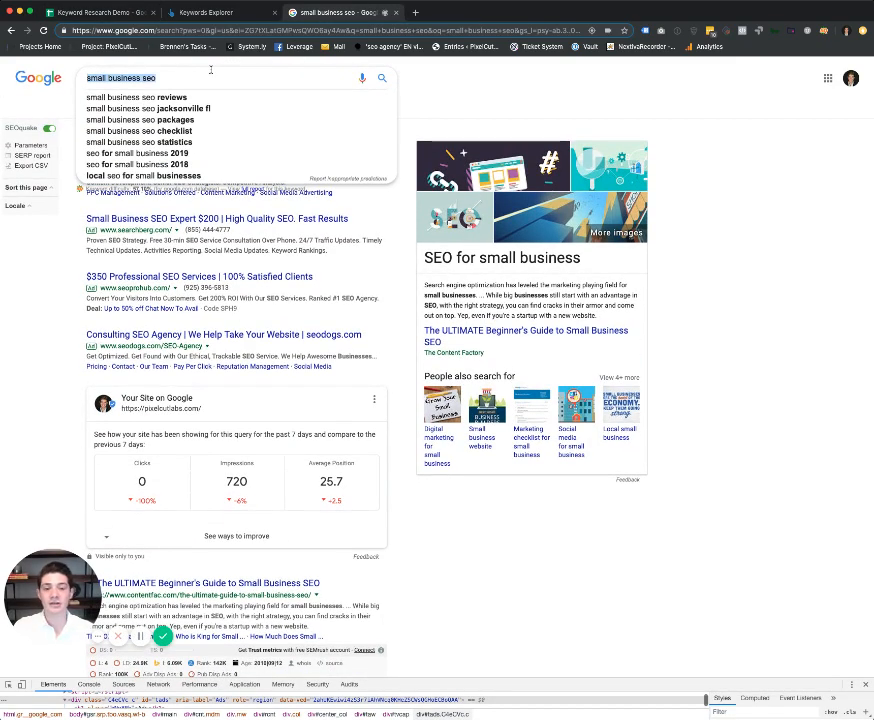
type("dallas seo com")
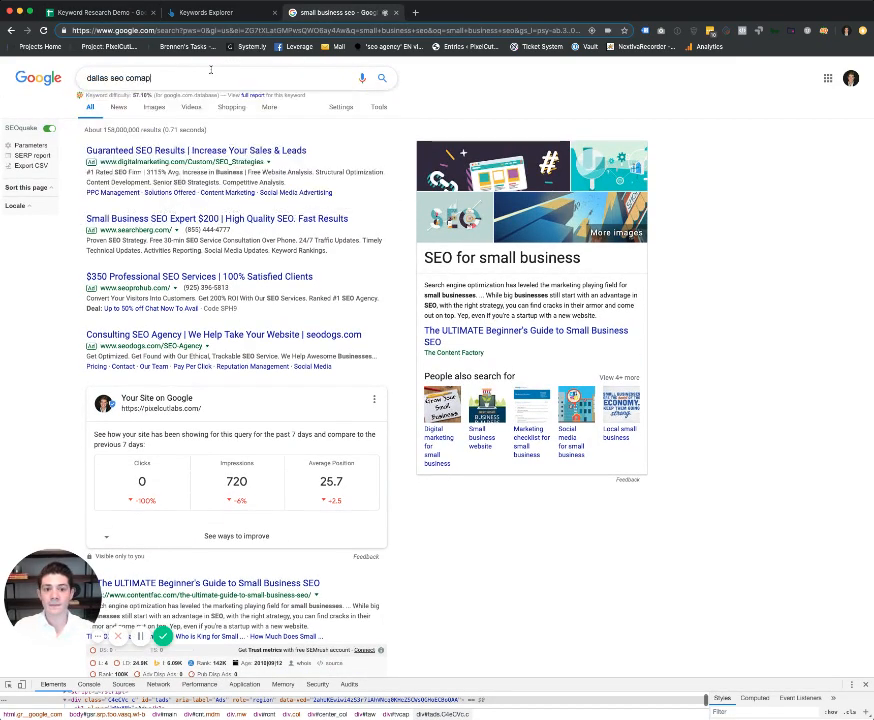
type("pany")
key("Return")
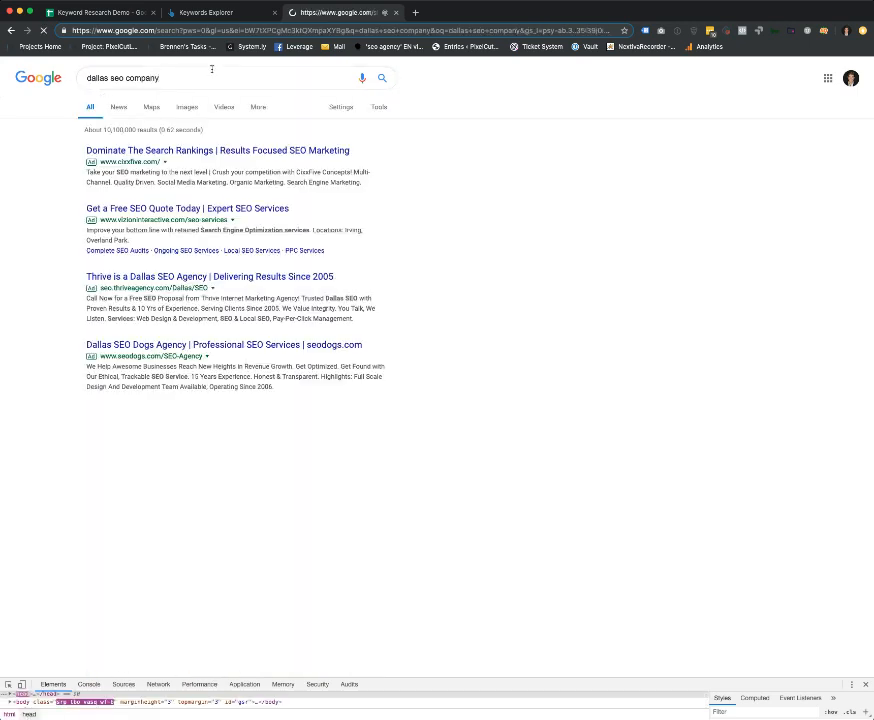
Step: Examine the "dallas seo company" results, comparing the map listings with the organic results below and the ads above
scroll(303, 222, "down", 5)
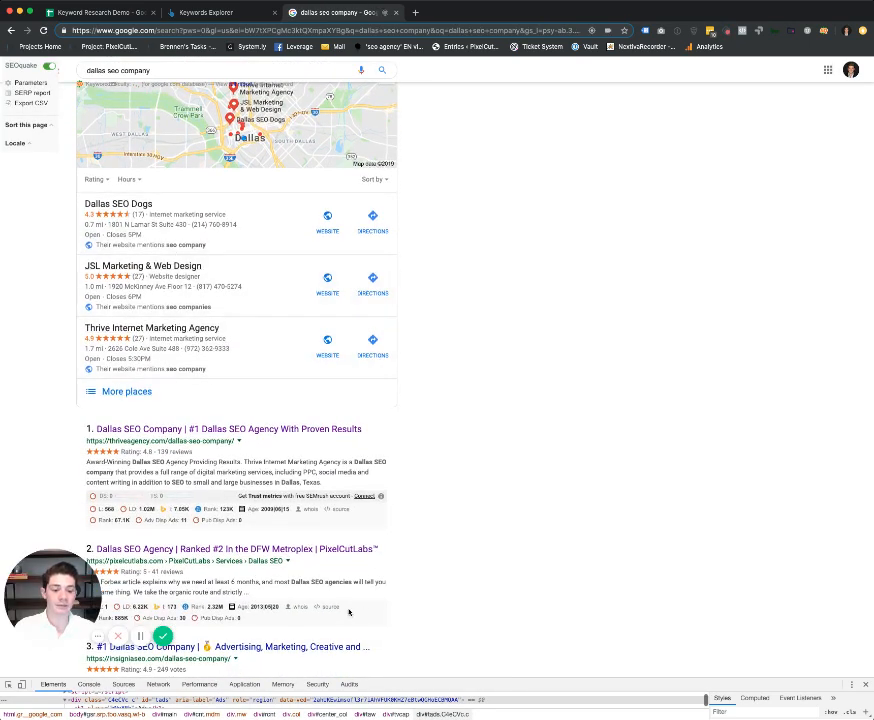
left_click_drag(350, 612, 143, 540)
scroll(557, 408, "up", 5)
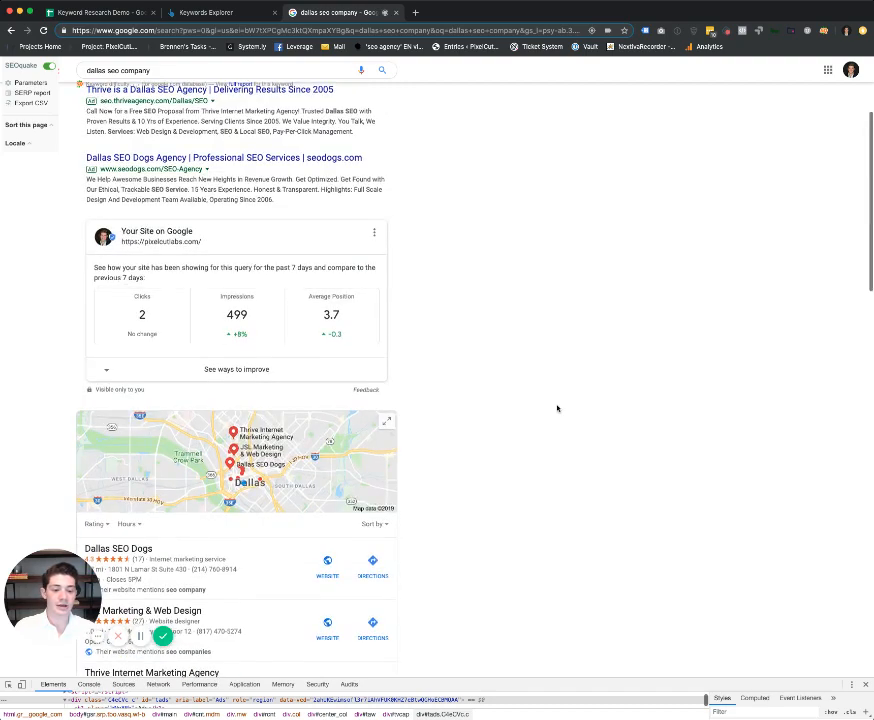
scroll(556, 406, "down", 3)
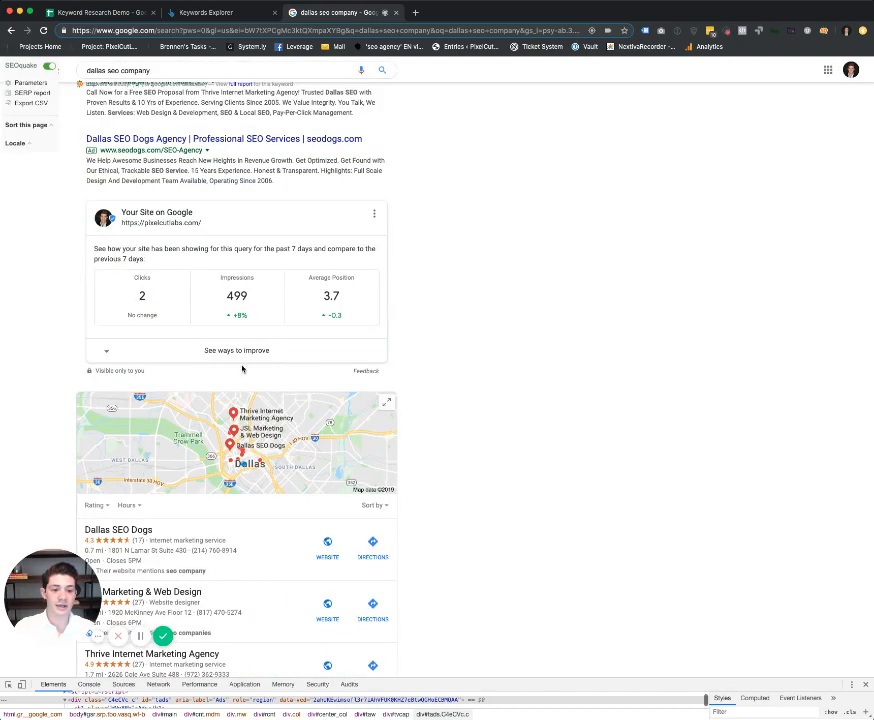
scroll(532, 500, "up", 5)
Step: Enter "Not Present" as the Local Pack value for "small business seo" in the sheet, widen that column slightly, and select the row's Knowledge Card cell
left_click(208, 13)
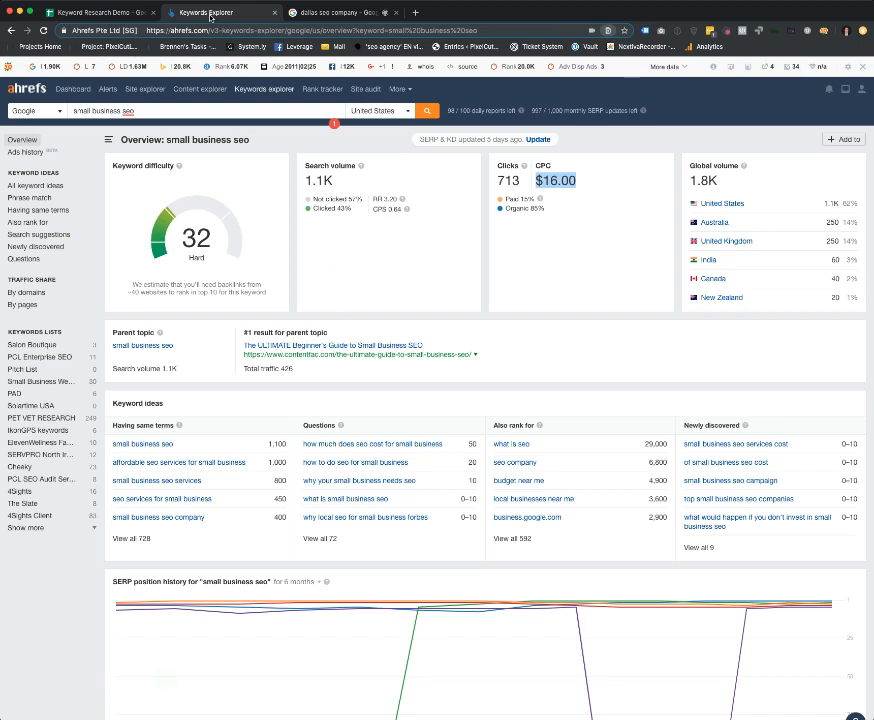
left_click(90, 12)
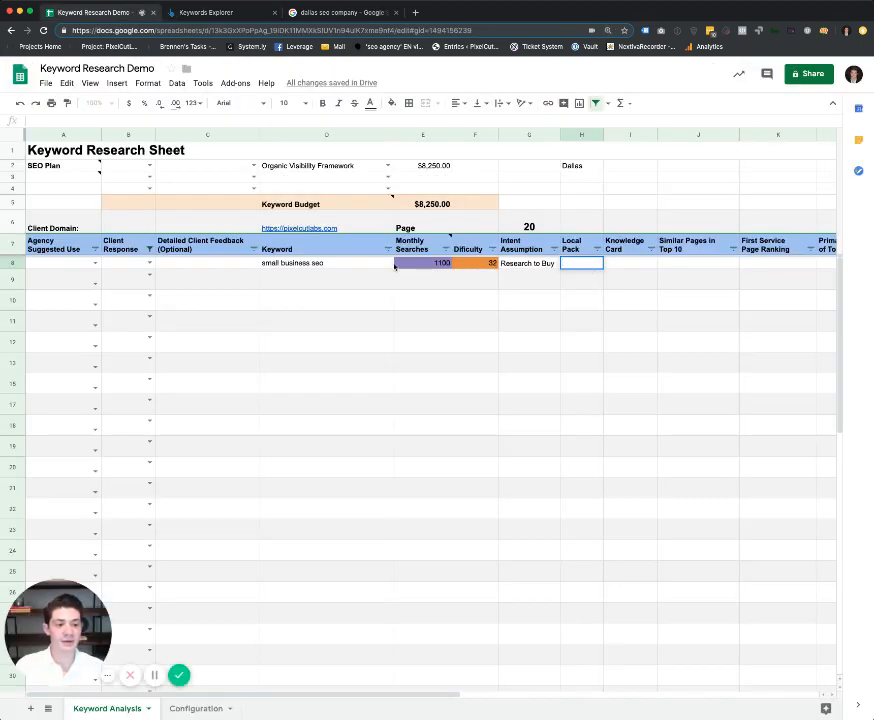
type("Not Present")
key("Return")
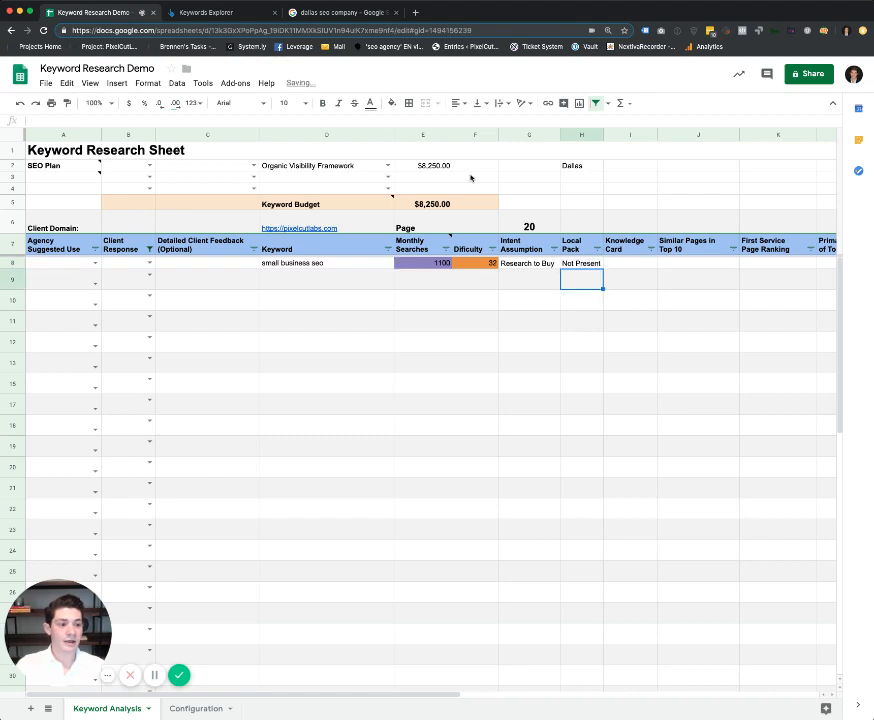
left_click_drag(603, 134, 609, 134)
left_click(642, 262)
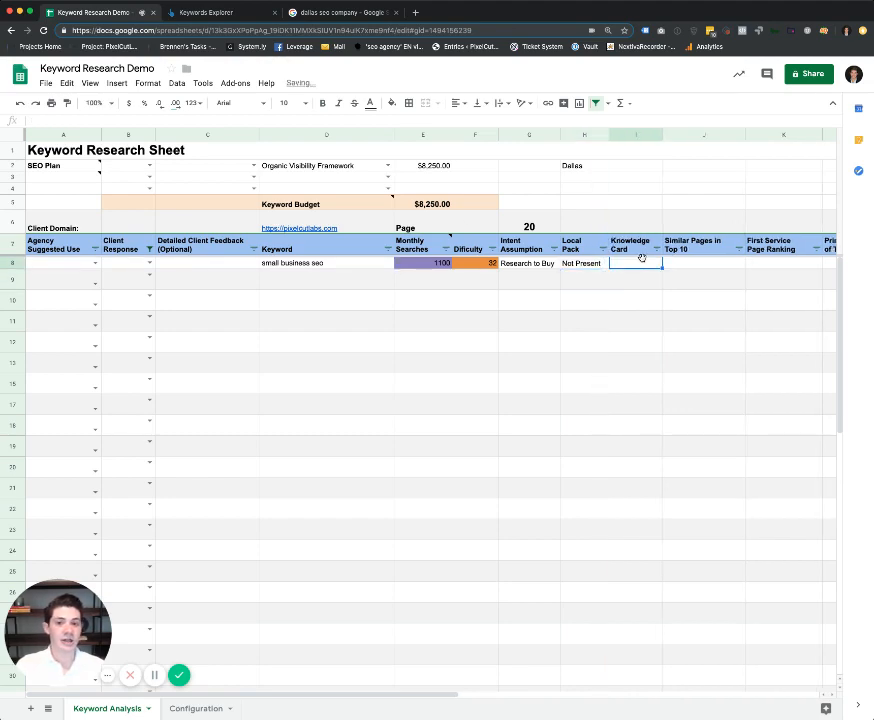
Step: Return to the Google results tab and search for "what is seo"
left_click(352, 12)
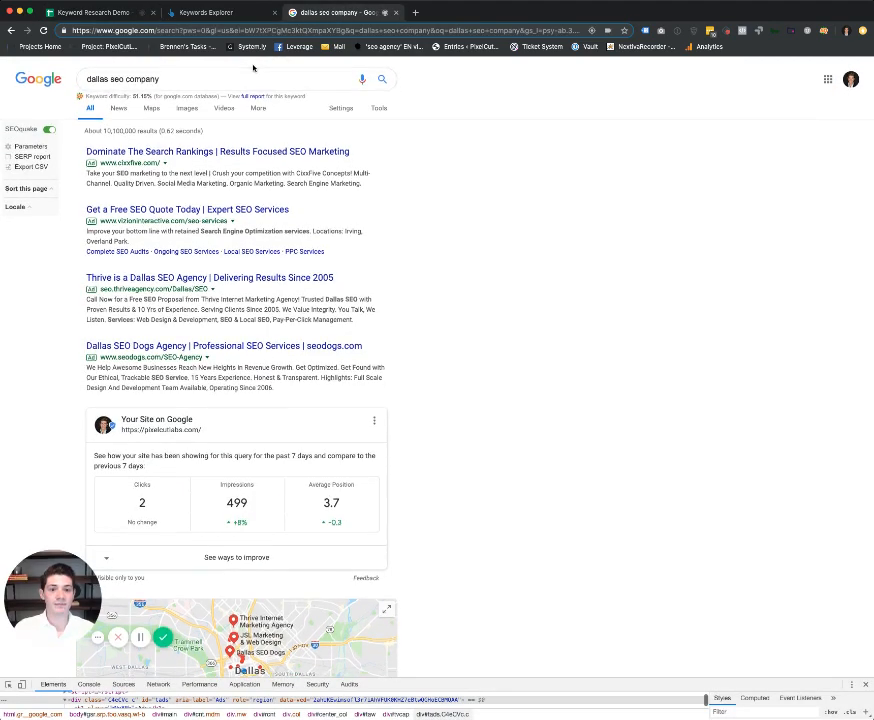
left_click(242, 72)
triple_click(242, 72)
type("what is seo")
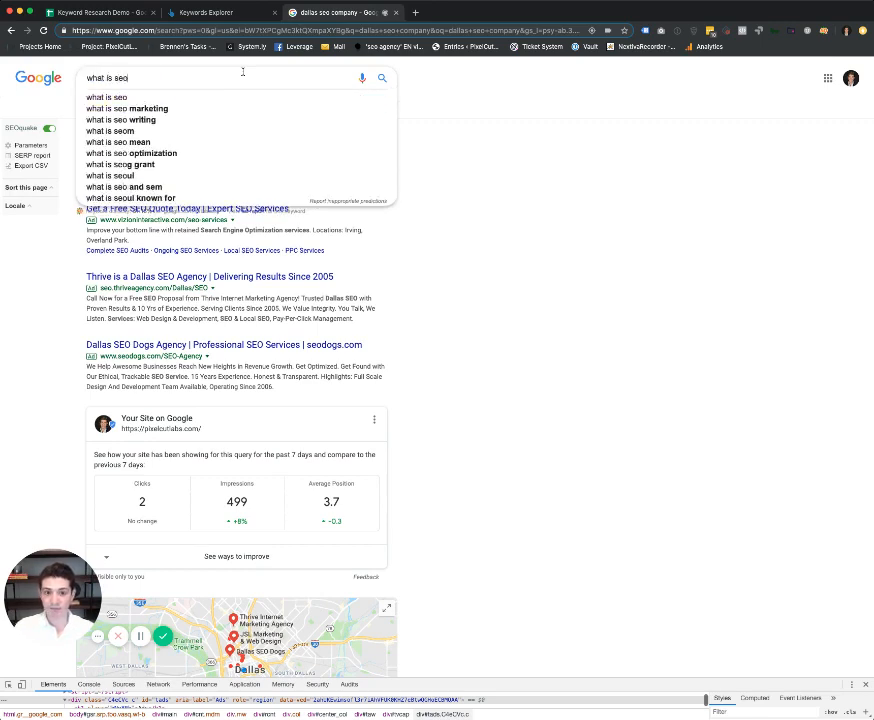
key("Return")
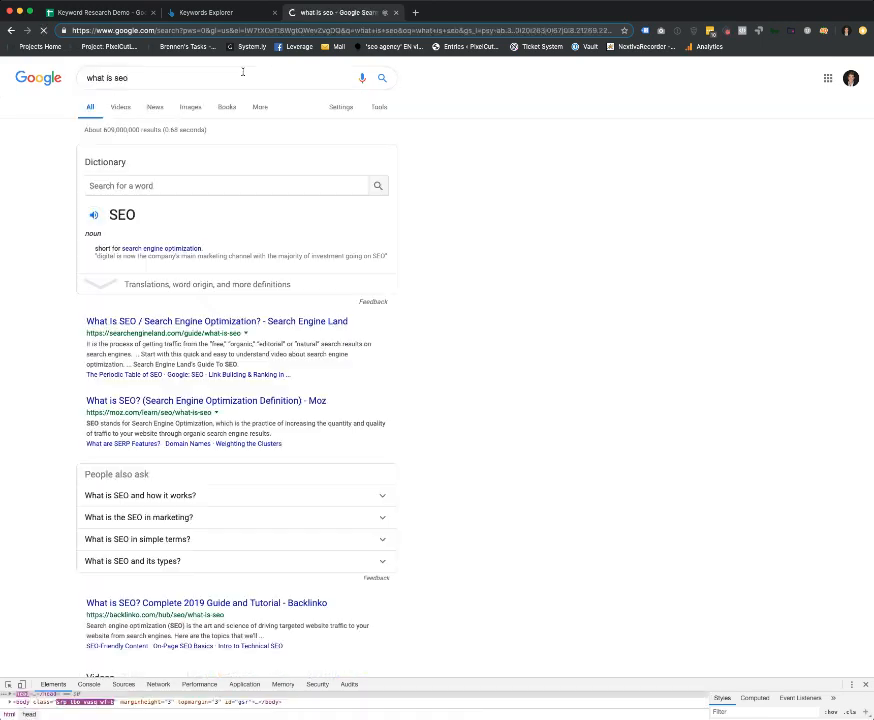
Step: Highlight the SEO definition in the dictionary card, and expand and collapse the card's additional details
left_click_drag(364, 275, 95, 247)
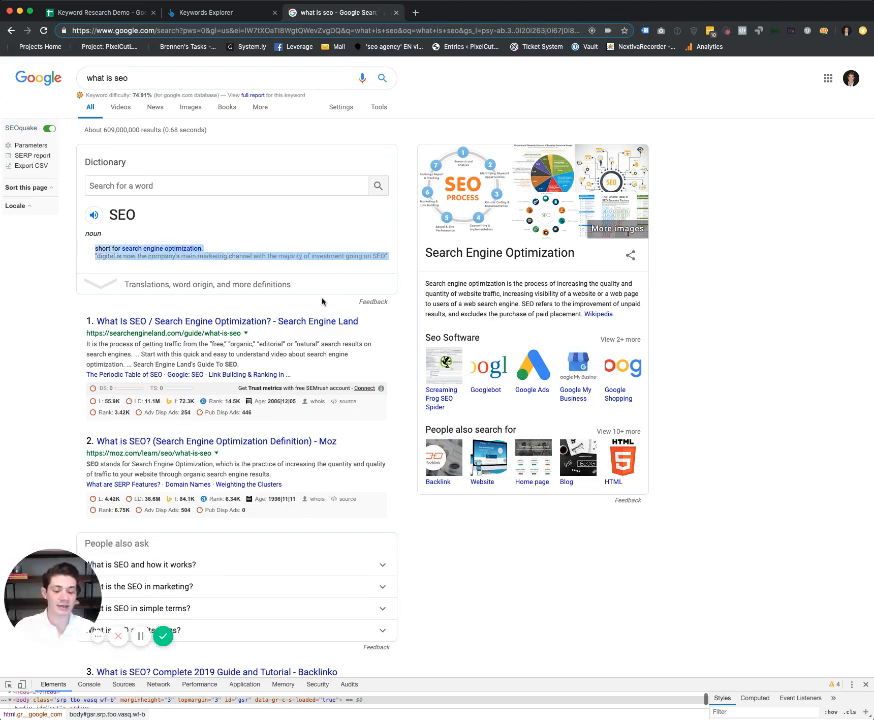
scroll(322, 300, "down", 3)
scroll(324, 300, "up", 3)
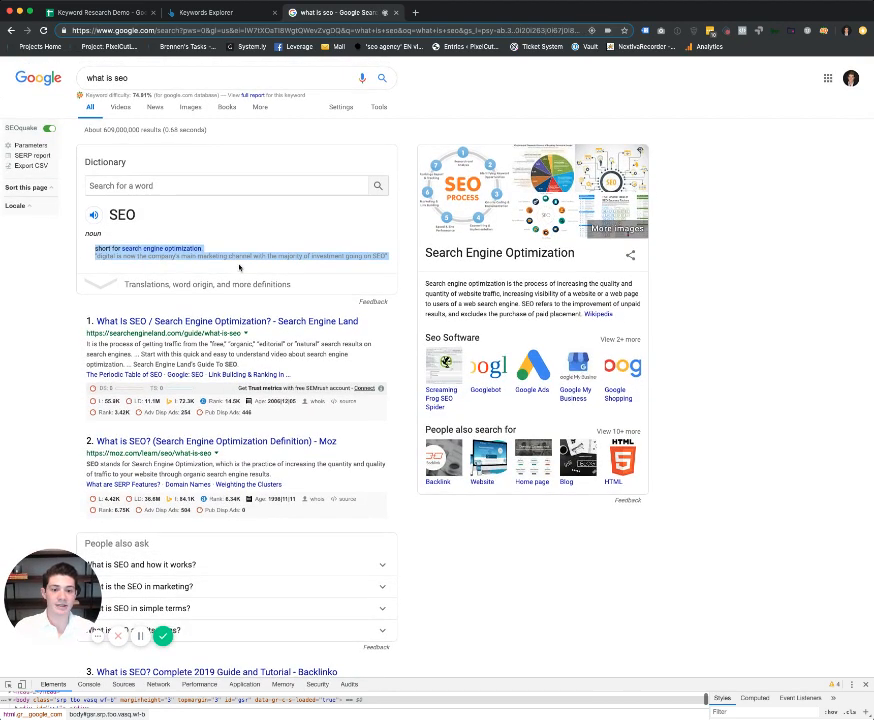
left_click(189, 282)
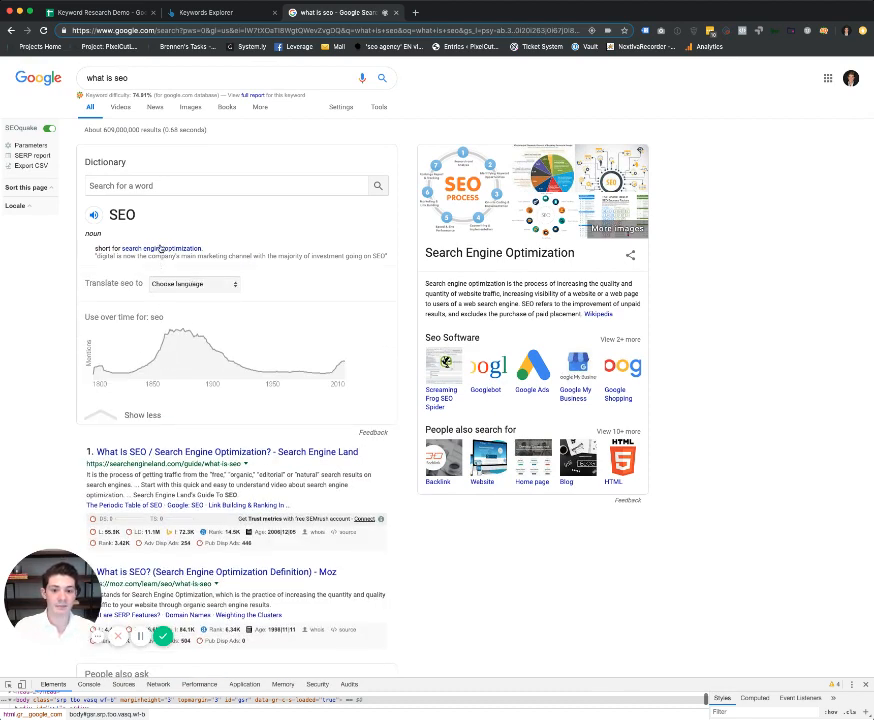
left_click(190, 415)
Step: Replace the Google query with "how do I do seo" and run the search
left_click(174, 78)
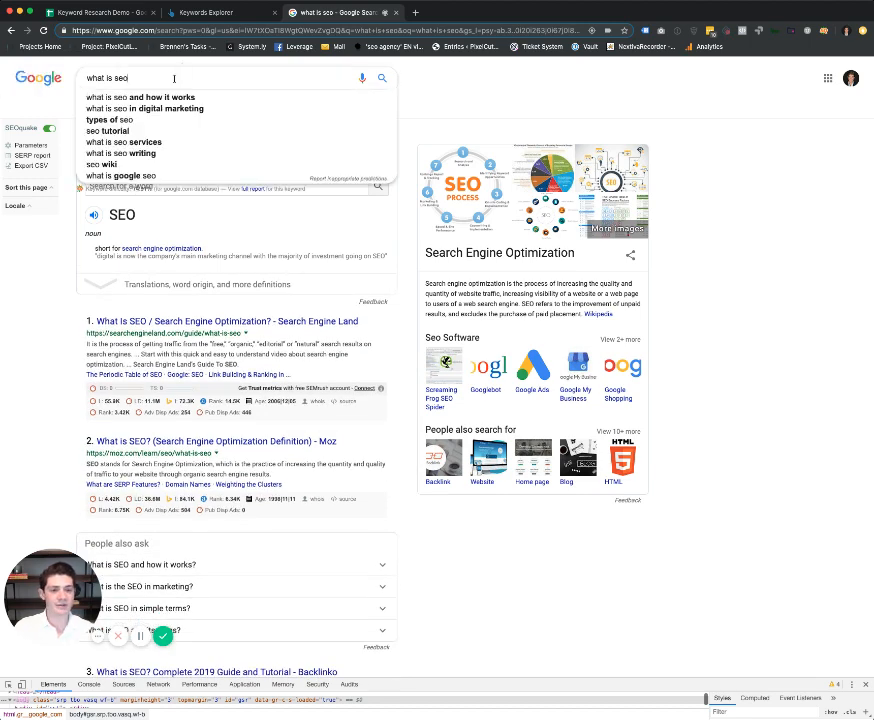
triple_click(174, 78)
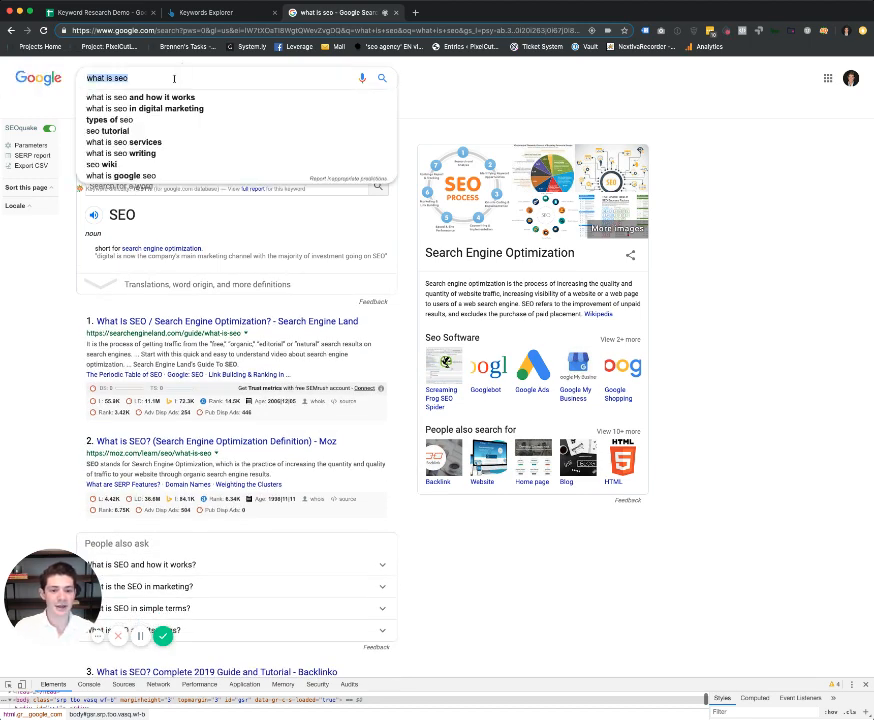
key("BackSpace")
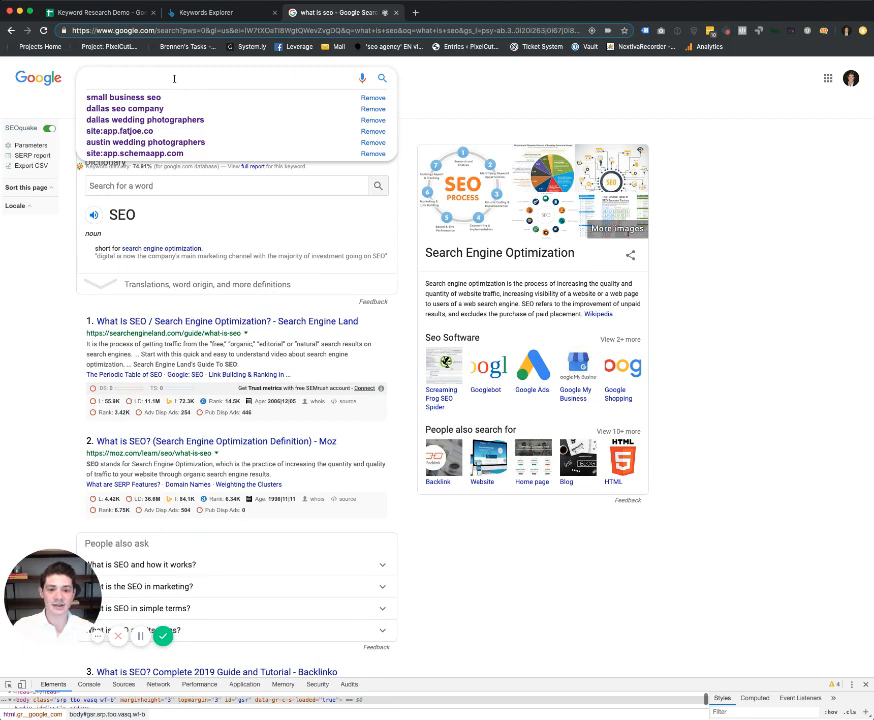
key("BackSpace")
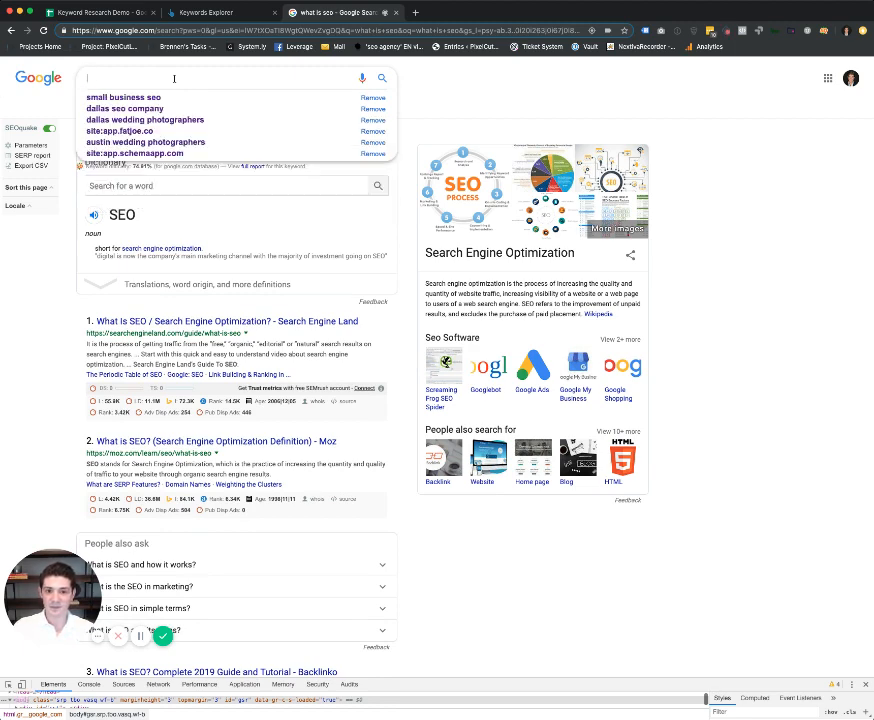
type("how do I do seo")
key("Return")
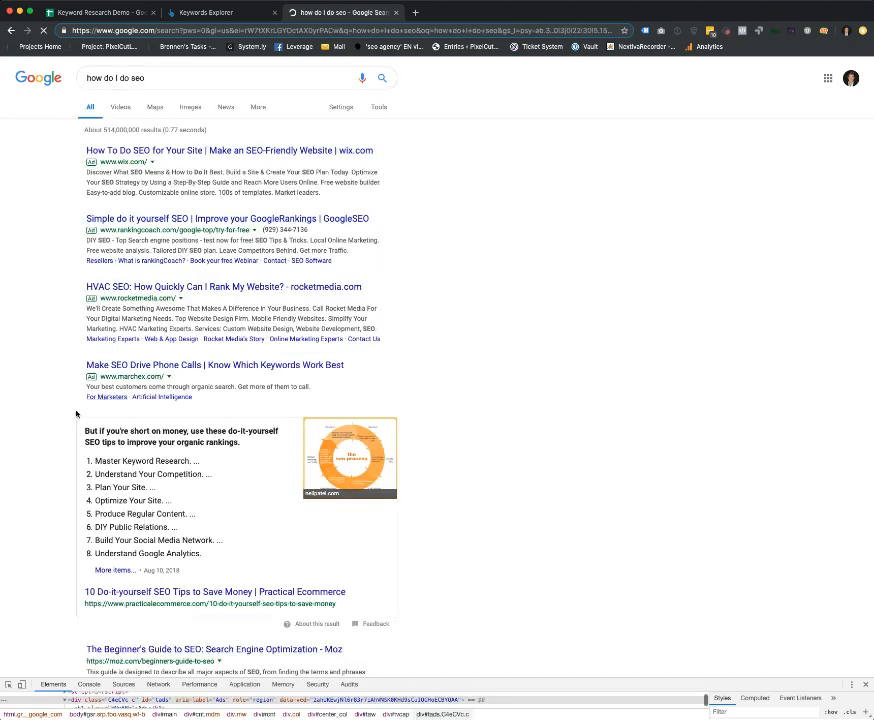
Step: Examine the do-it-yourself SEO tips answer box among the results, highlighting its numbered list
left_click_drag(76, 413, 185, 572)
scroll(223, 579, "down", 3)
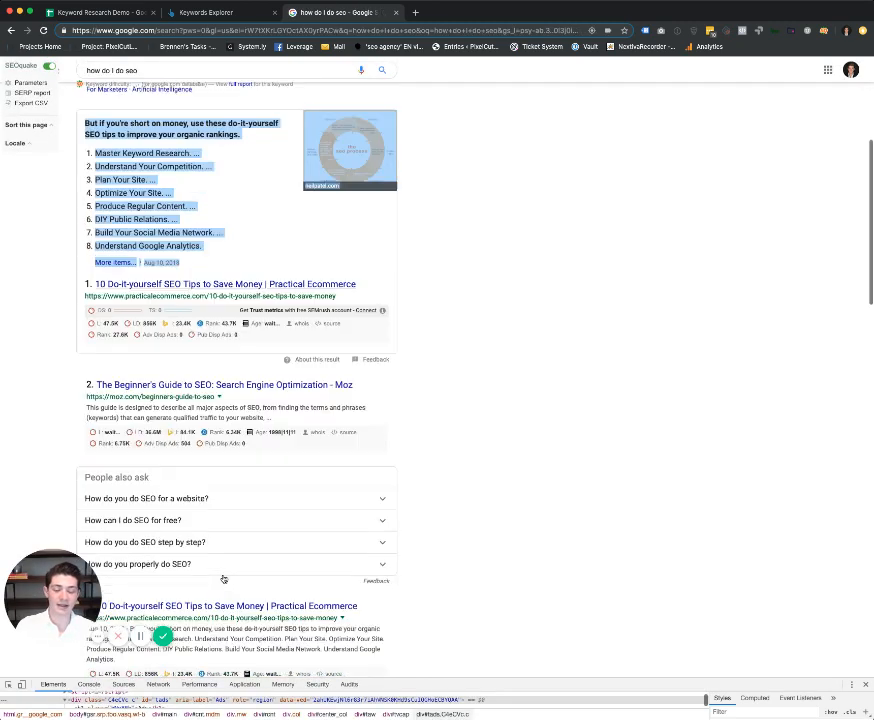
scroll(419, 383, "up", 3)
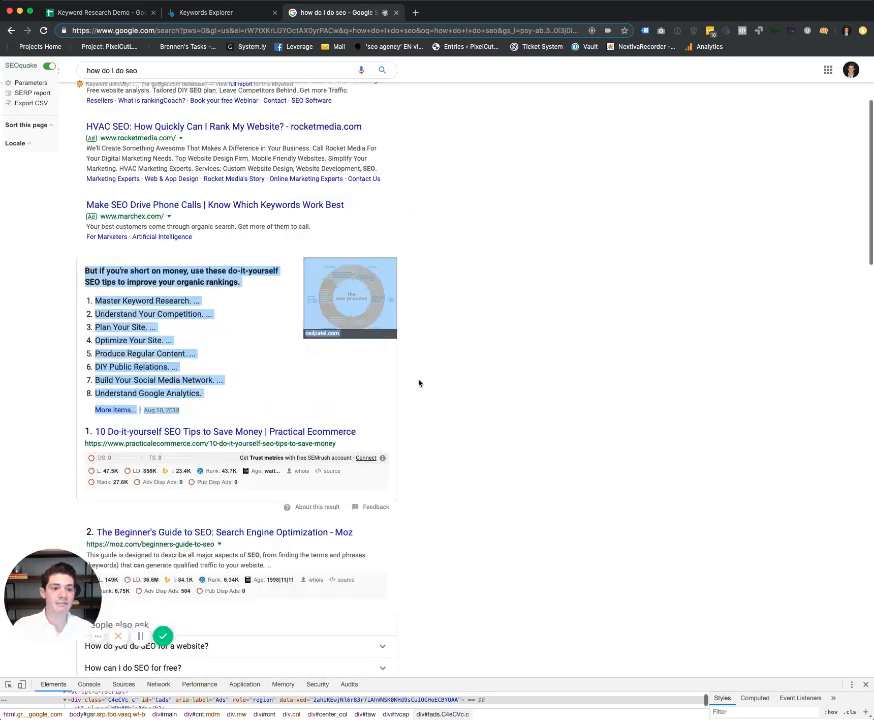
left_click(419, 383)
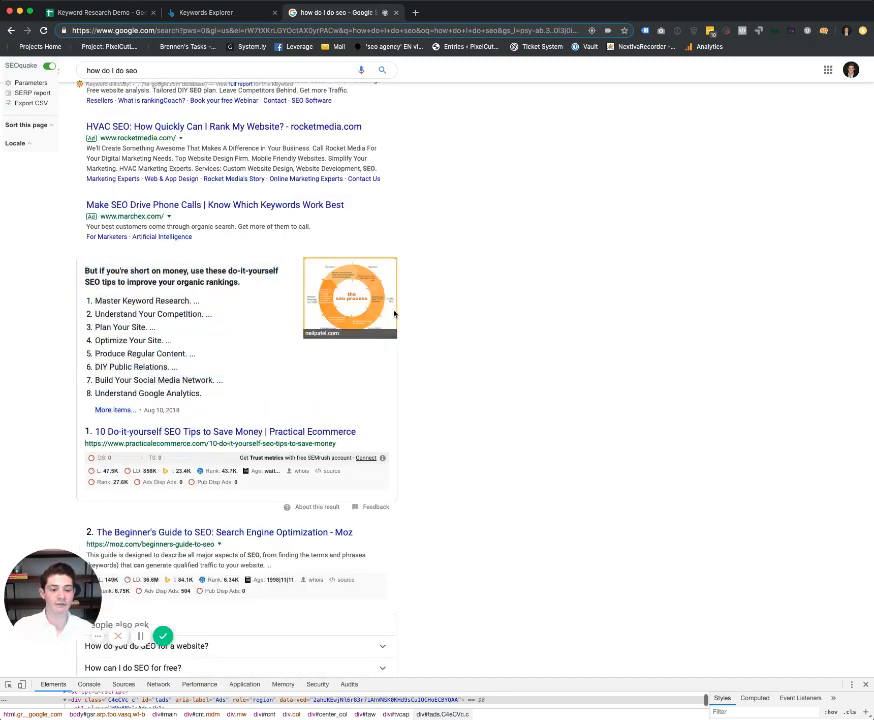
left_click_drag(196, 402, 100, 296)
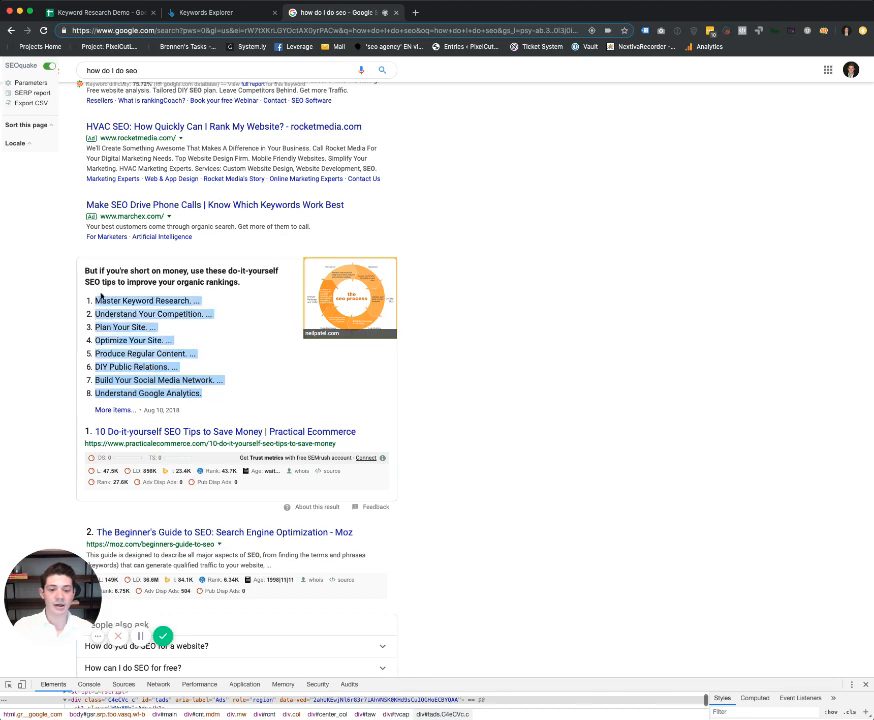
Step: Open the "10 Do-it-yourself SEO Tips to Save Money" article from the answer box, skim its numbered tips, and go back to the search results
left_click(150, 431)
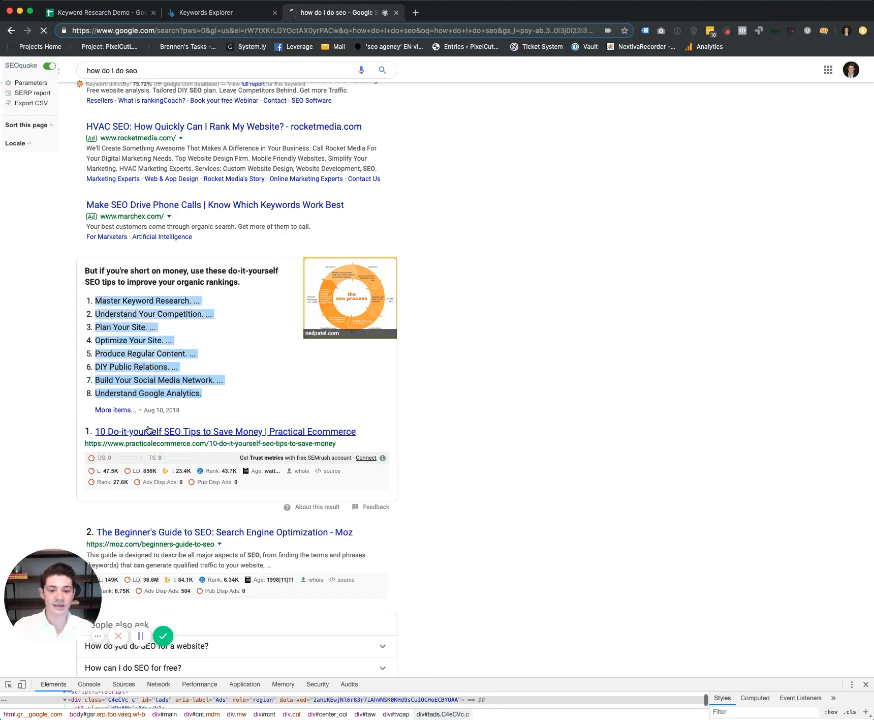
scroll(205, 400, "down", 3)
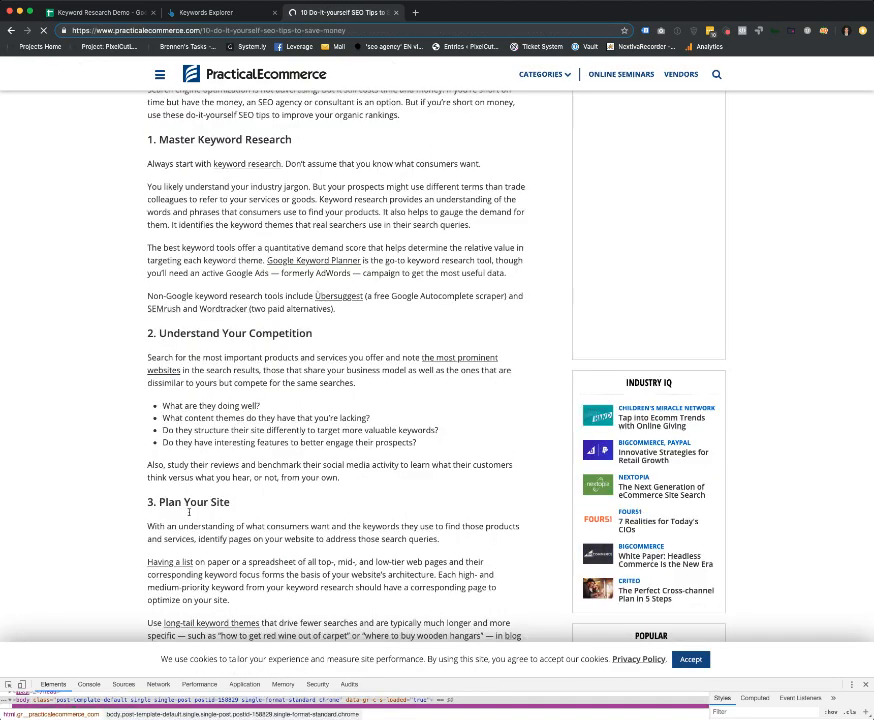
scroll(221, 166, "up", 3)
scroll(222, 520, "down", 12)
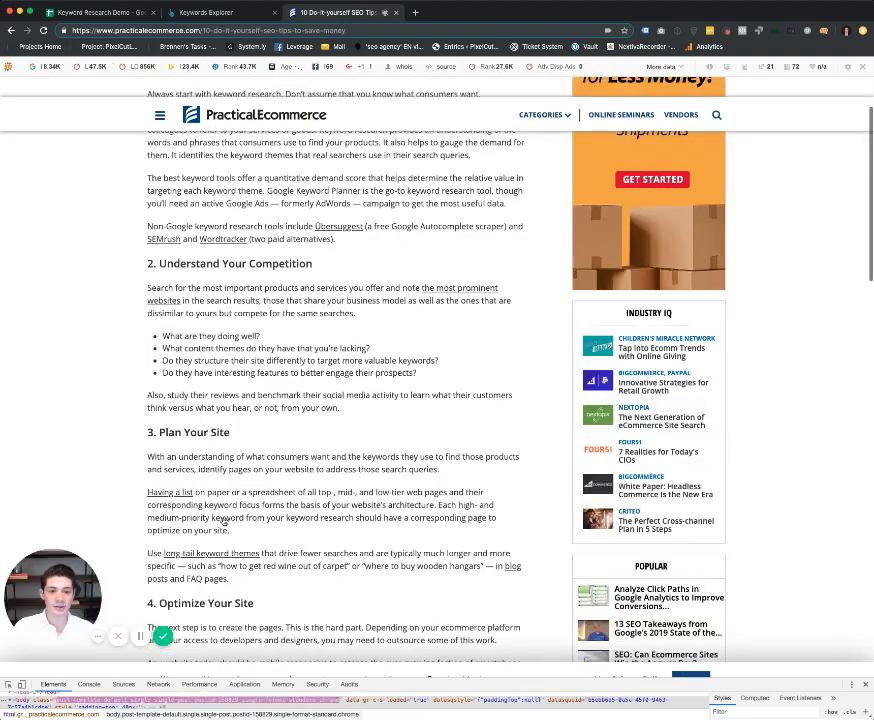
scroll(223, 518, "up", 7)
scroll(223, 518, "up", 4)
scroll(223, 519, "left", 5)
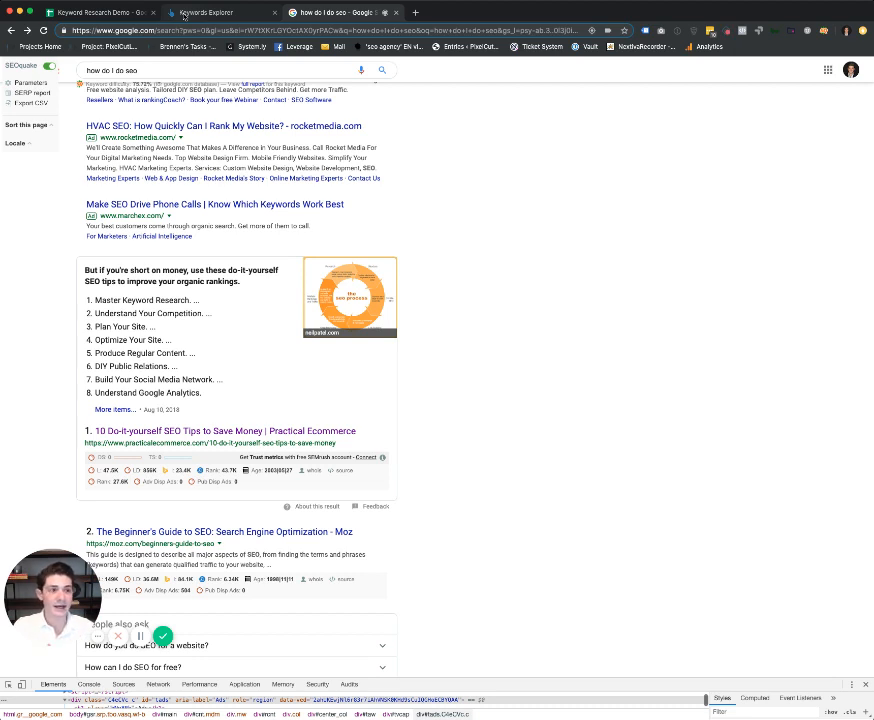
key("super+Tab")
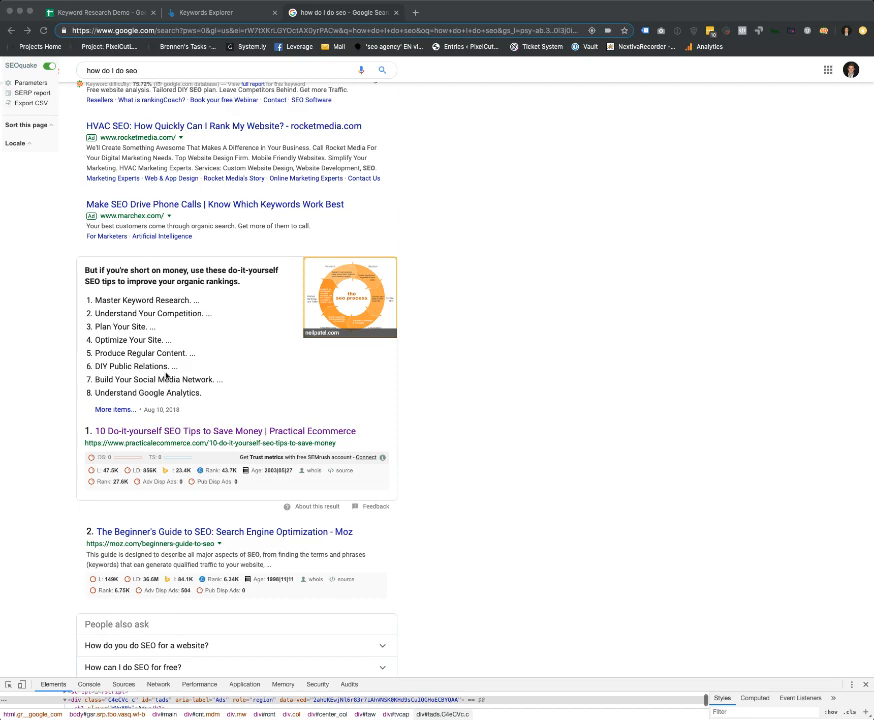
scroll(166, 376, "up", 3)
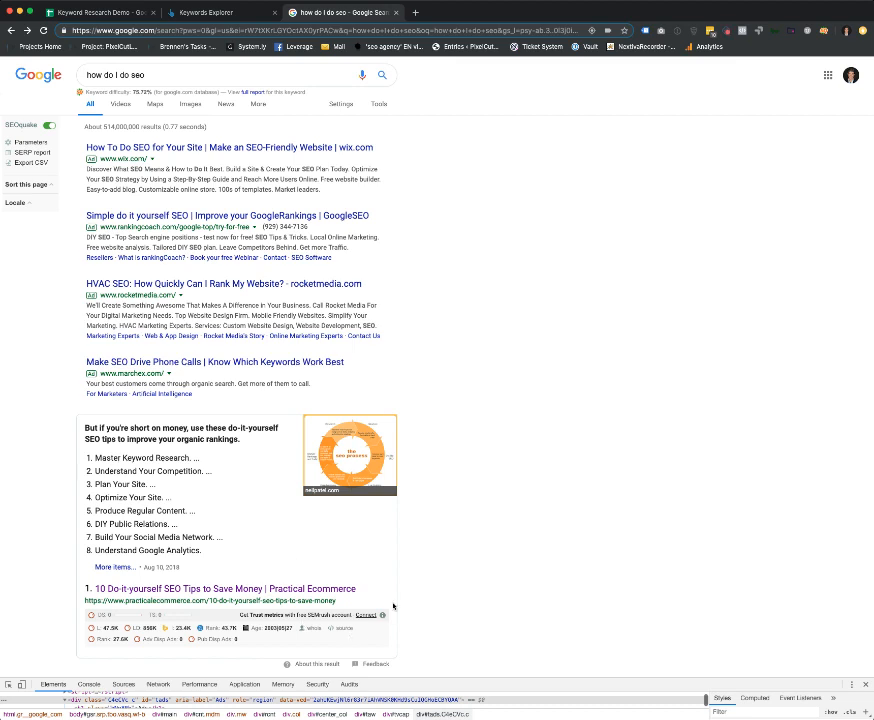
Step: Highlight the tips list and source link in the do-it-yourself SEO answer box
left_click_drag(367, 598, 101, 437)
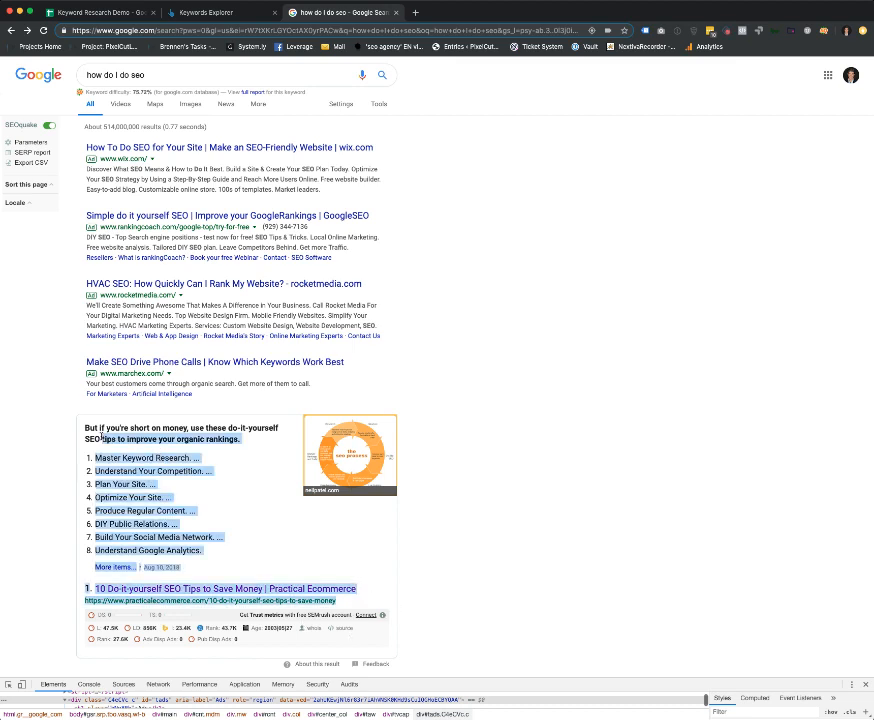
left_click(193, 78)
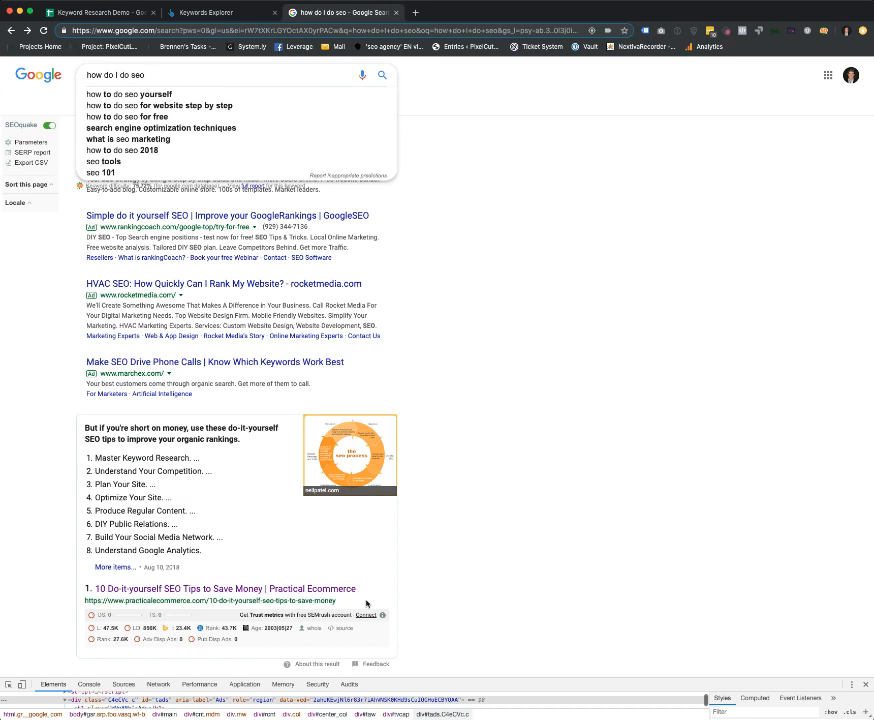
left_click_drag(367, 600, 175, 537)
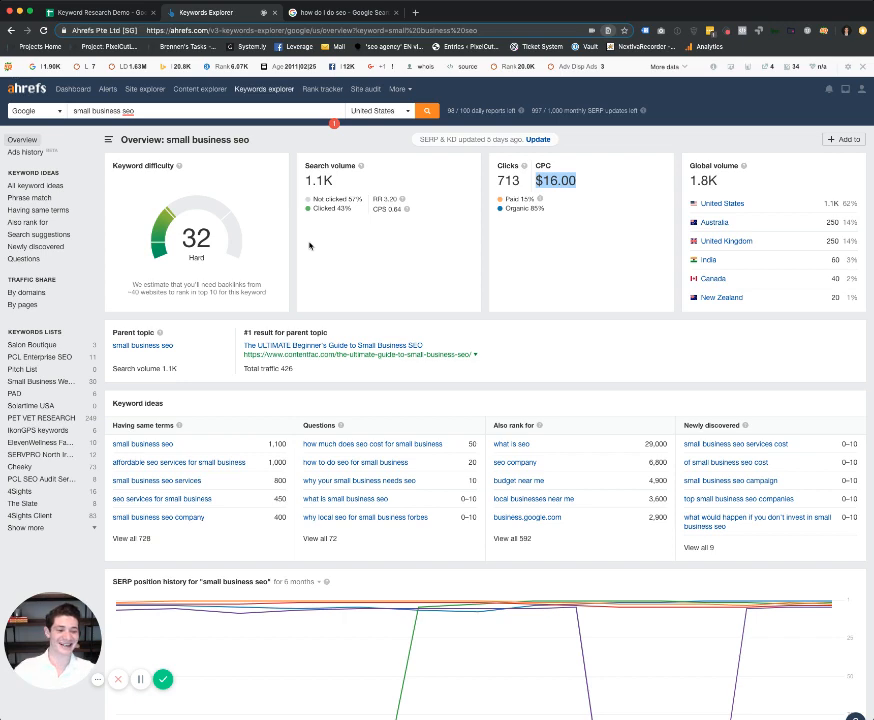
Step: Glance at the Keyword Research Demo sheet, return to the Google results, and review the answer box heading, its tips and the nearby results
left_click(105, 12)
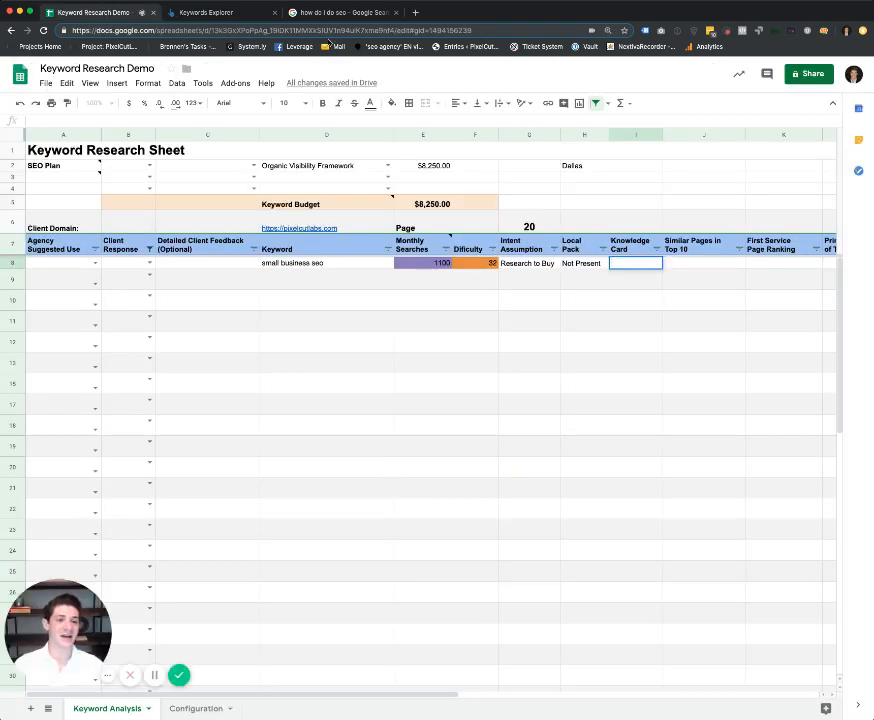
left_click(335, 13)
scroll(394, 632, "down", 3)
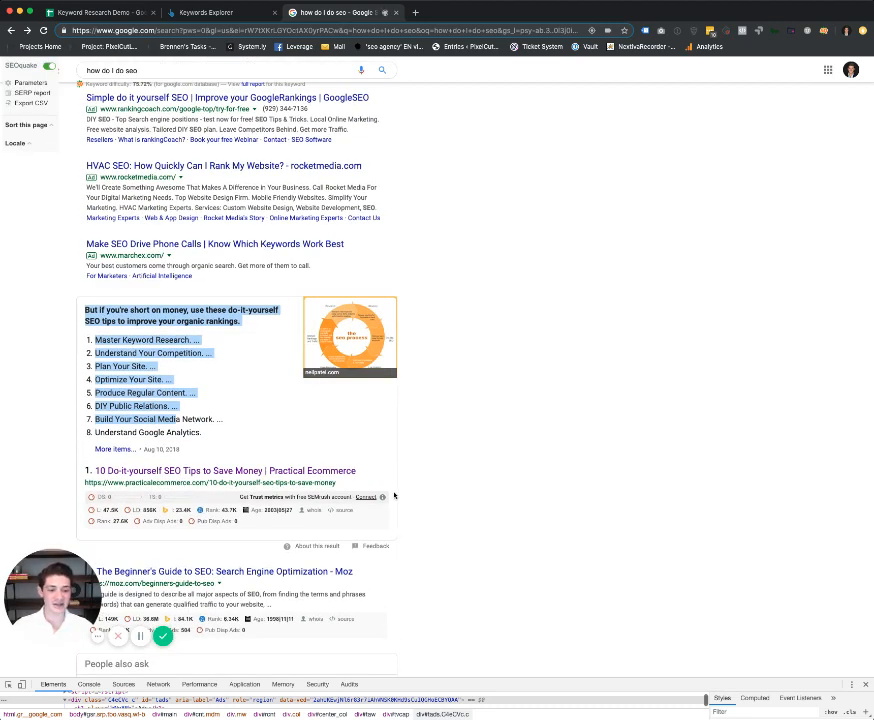
left_click_drag(394, 495, 292, 437)
left_click(292, 437)
scroll(292, 437, "down", 4)
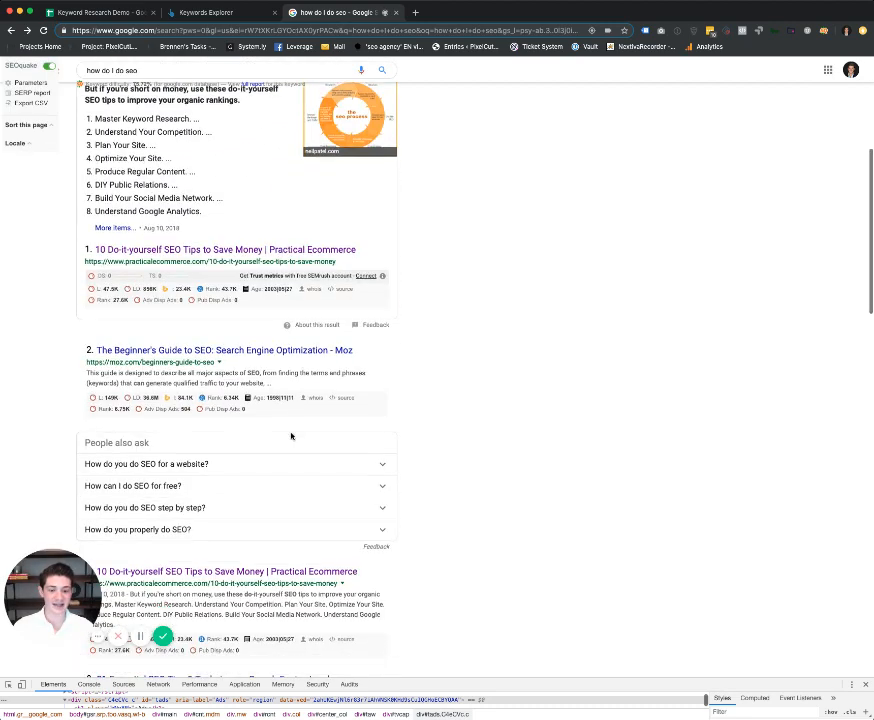
scroll(291, 436, "up", 4)
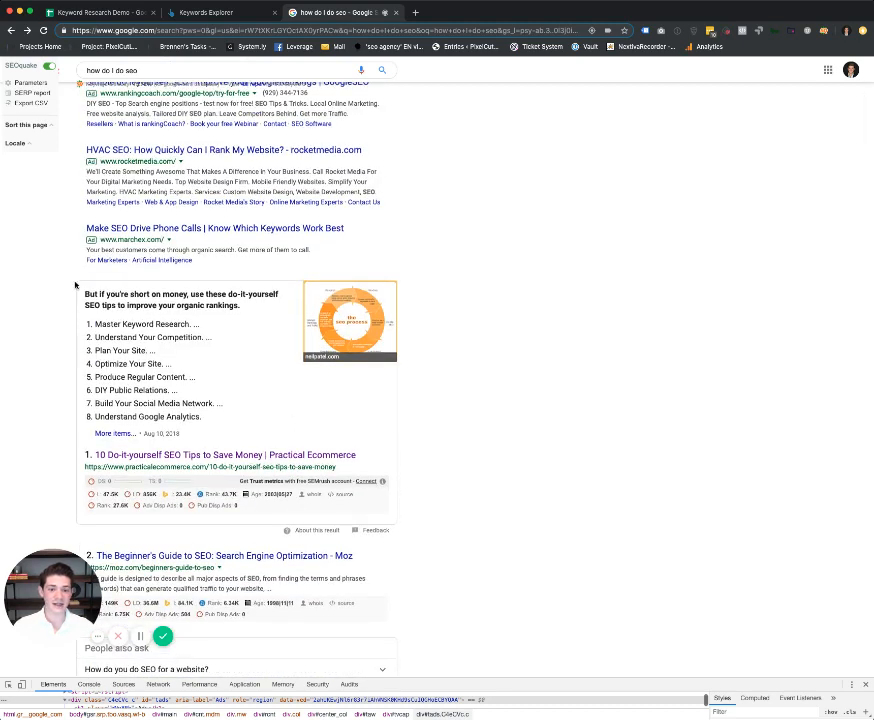
left_click_drag(74, 288, 188, 376)
left_click(237, 398)
triple_click(183, 372)
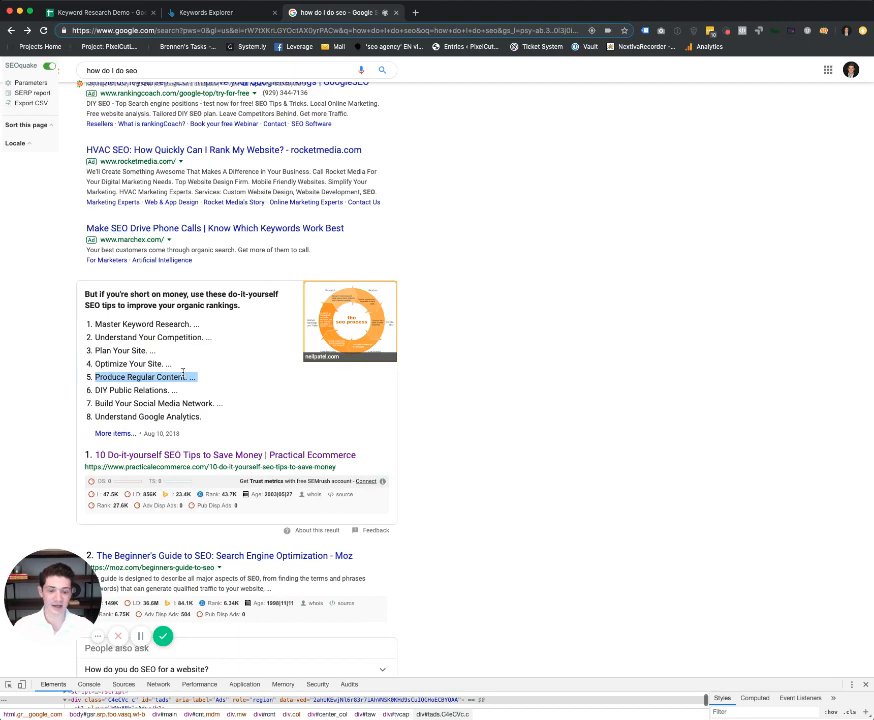
left_click(183, 372)
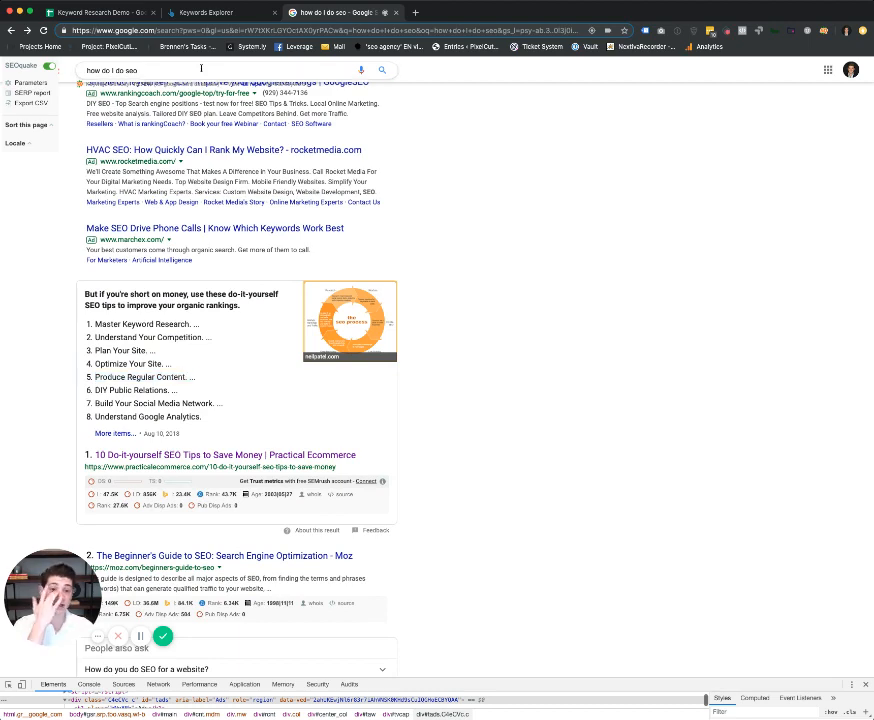
triple_click(100, 68)
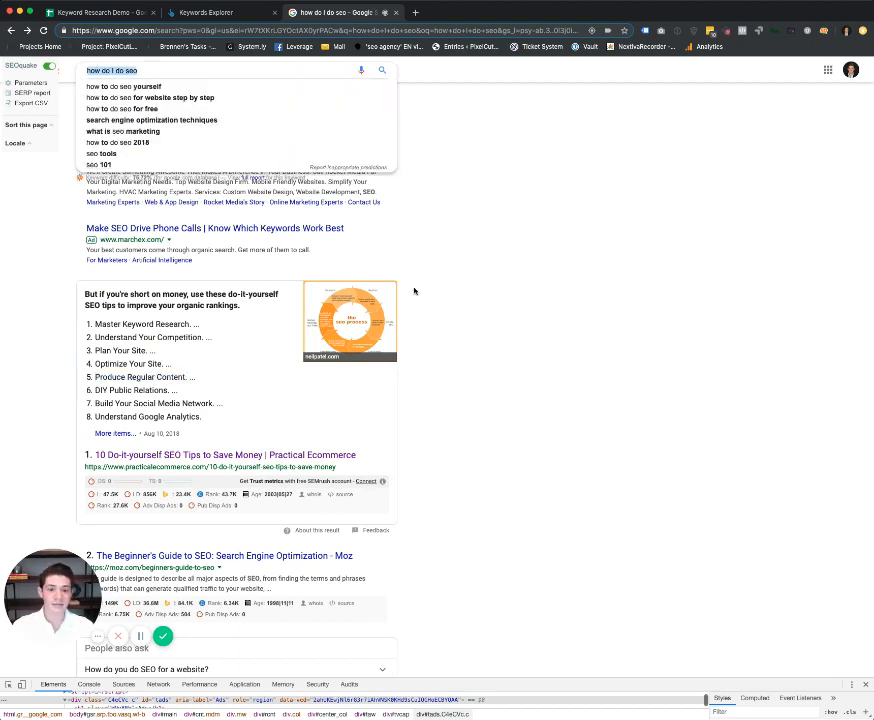
scroll(414, 291, "up", 3)
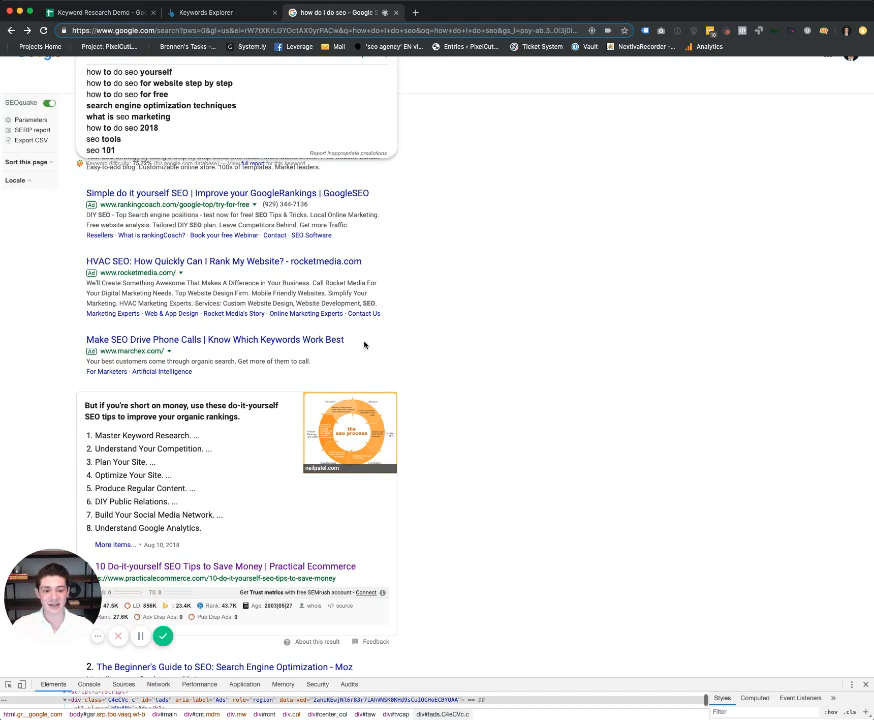
left_click(364, 345)
left_click_drag(357, 384, 360, 234)
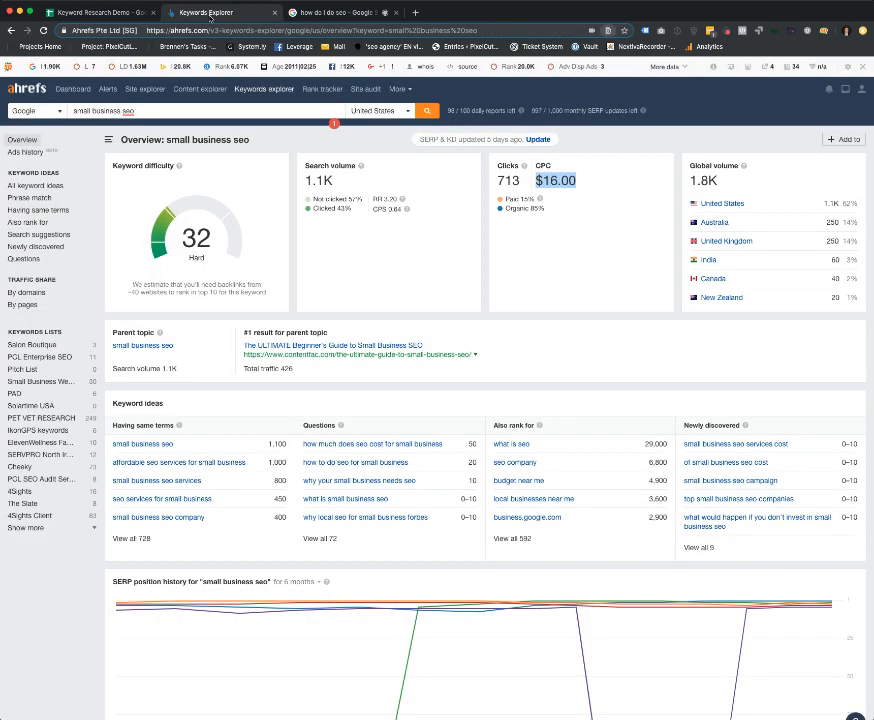
left_click(197, 13)
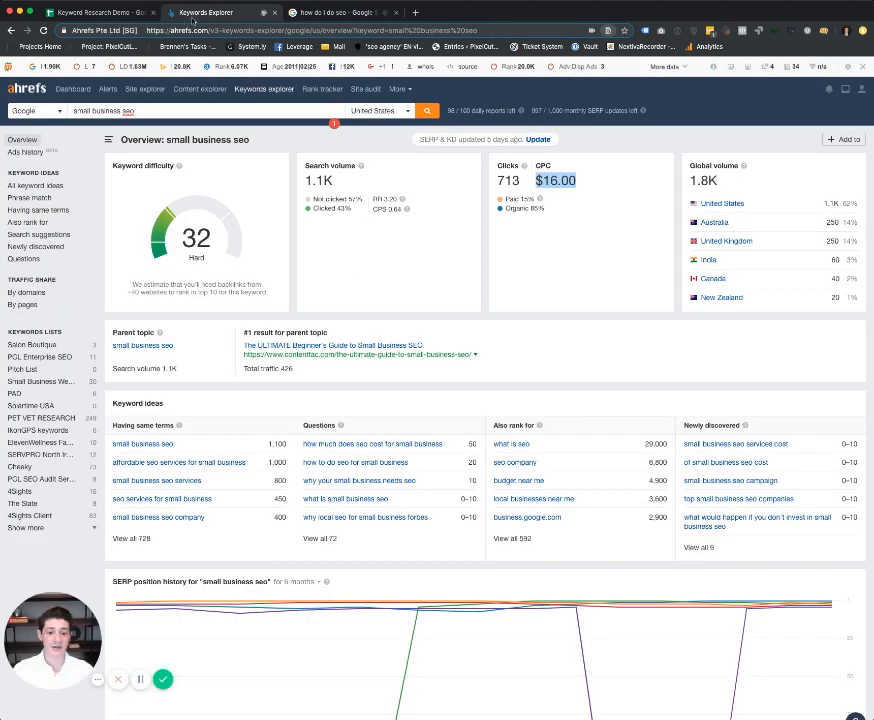
Step: Copy the "small business seo" keyword from the research sheet and run it as the Google search query
left_click(96, 12)
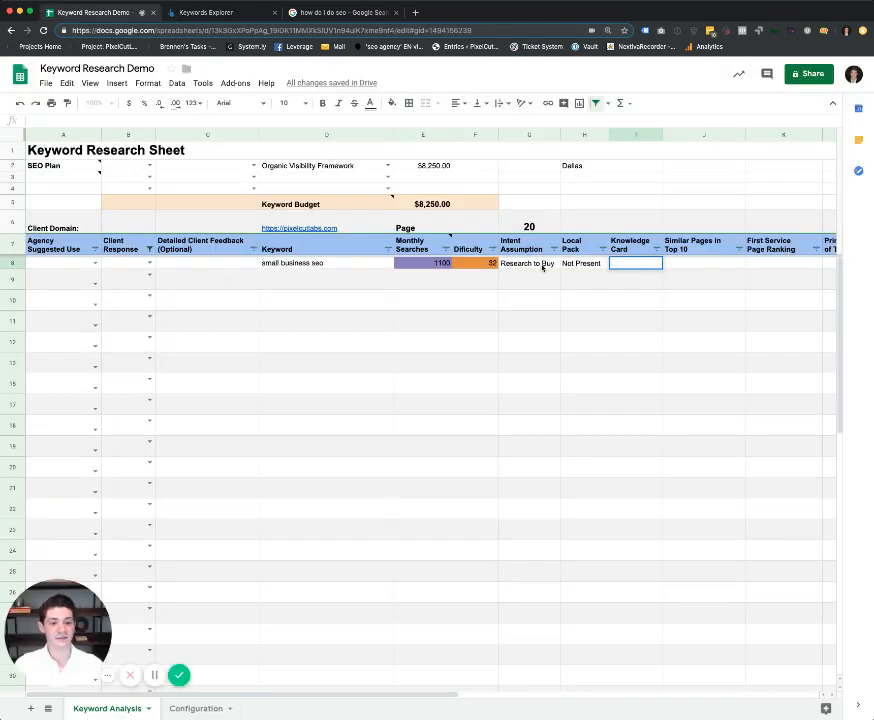
left_click(361, 265)
key("ctrl+c")
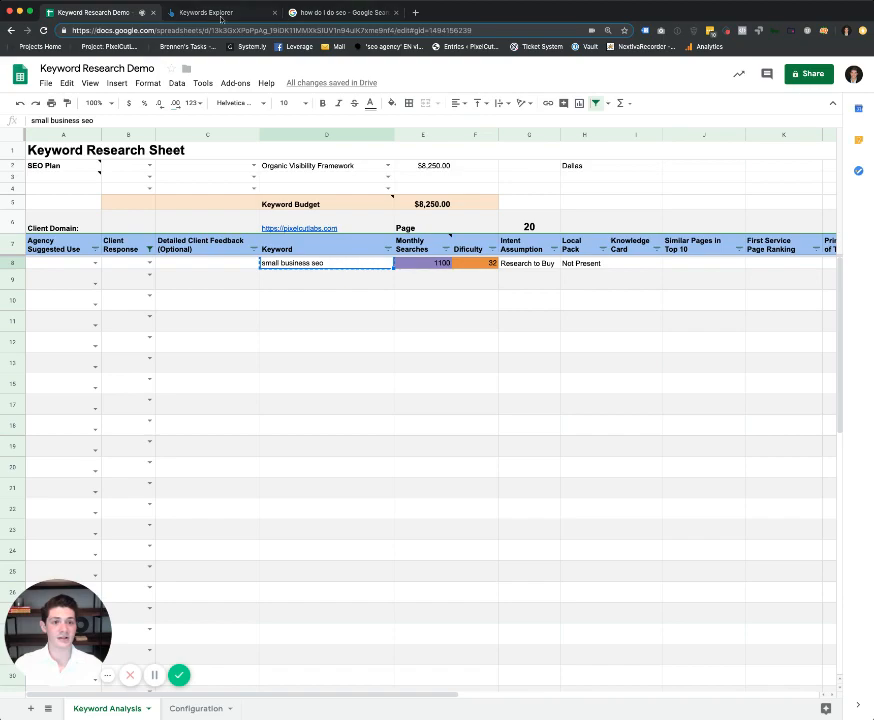
left_click(221, 17)
left_click(308, 18)
scroll(260, 64, "up", 1)
triple_click(257, 68)
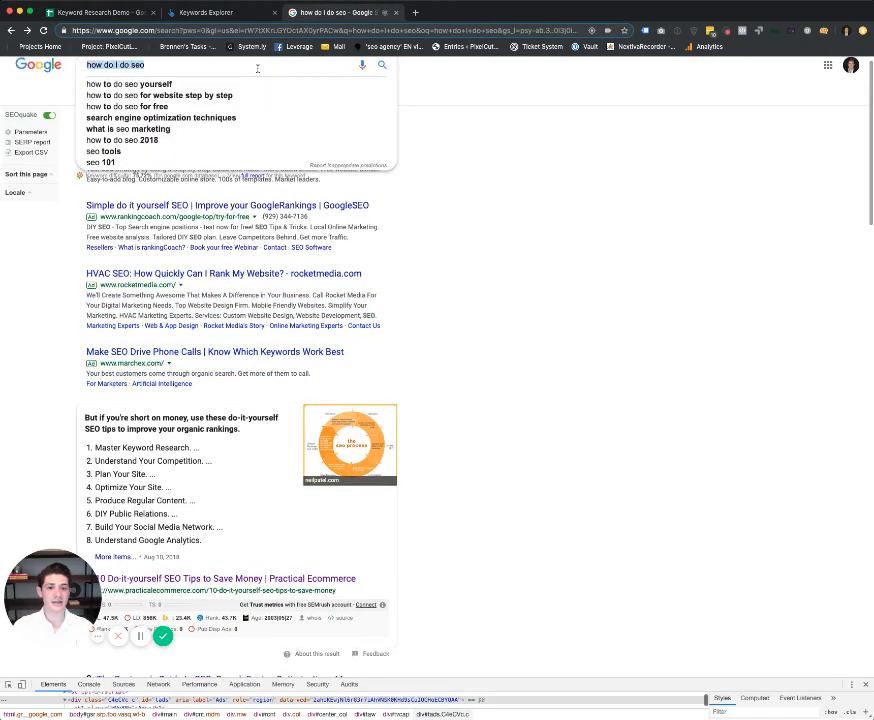
key("ctrl+v")
key("Return")
Step: Check the "small business seo" results page and its search location for a knowledge card, highlighting the People also ask questions
scroll(370, 453, "down", 15)
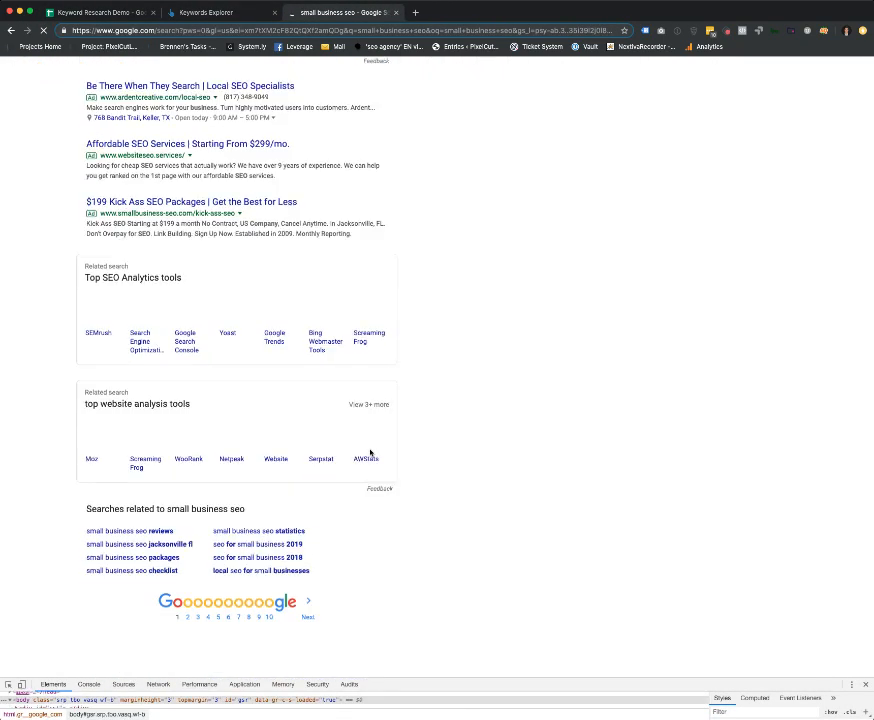
scroll(371, 452, "down", 4)
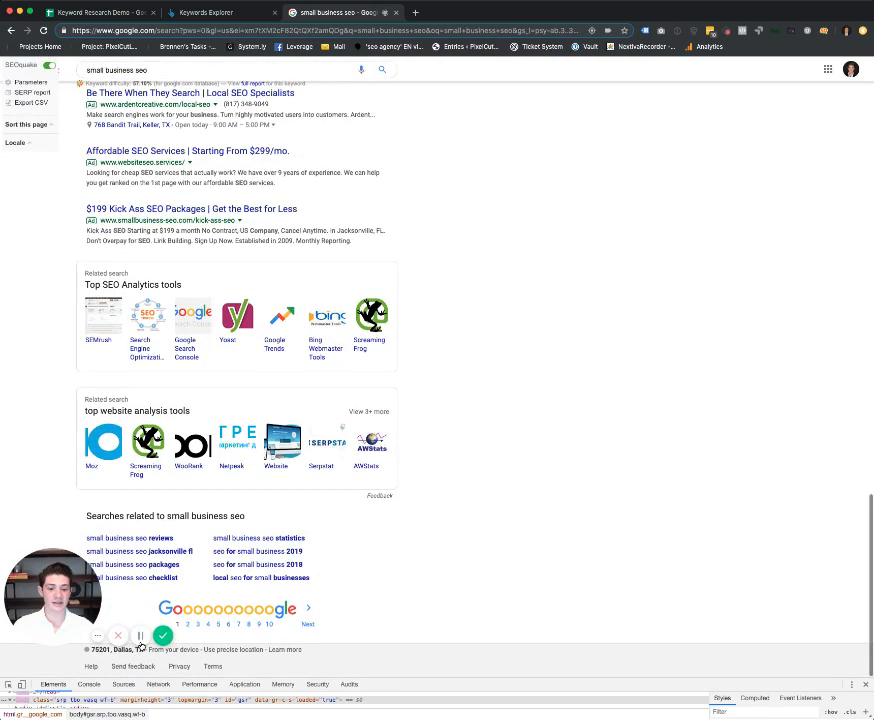
scroll(247, 496, "up", 15)
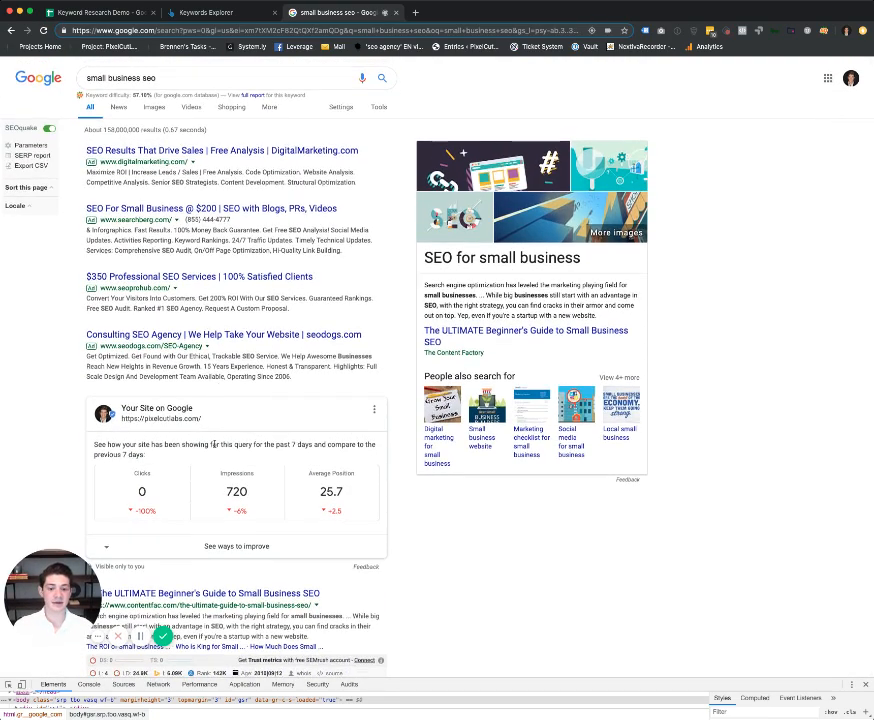
scroll(213, 444, "down", 6)
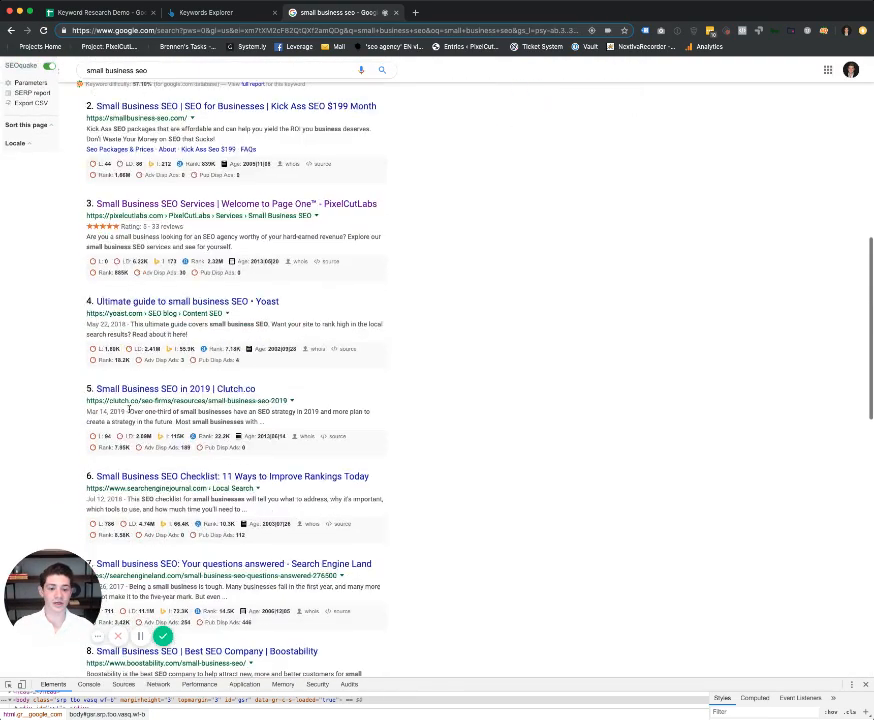
scroll(128, 410, "down", 10)
scroll(132, 420, "up", 4)
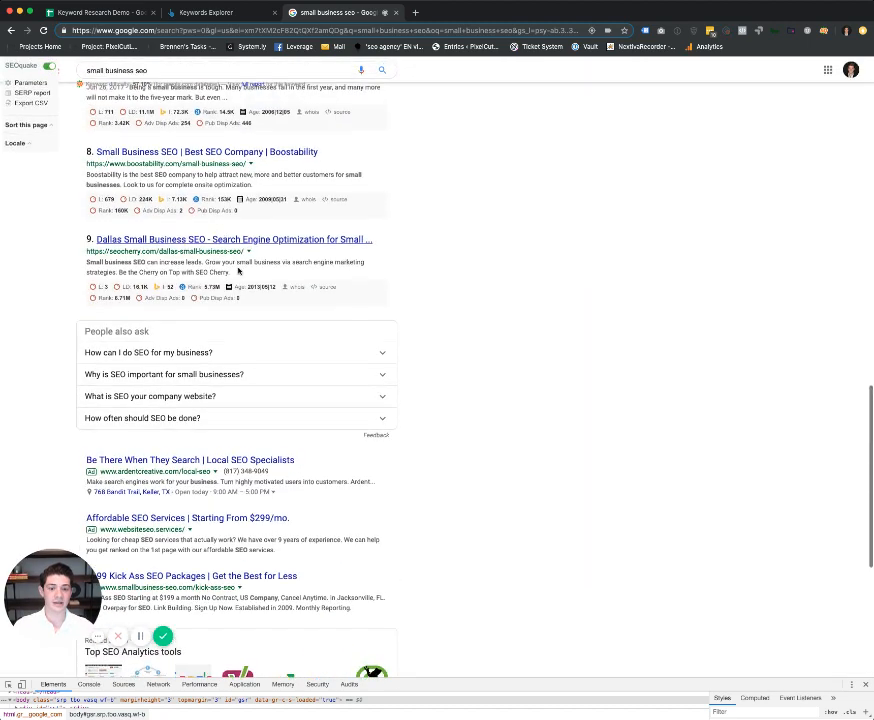
left_click_drag(336, 404, 502, 347)
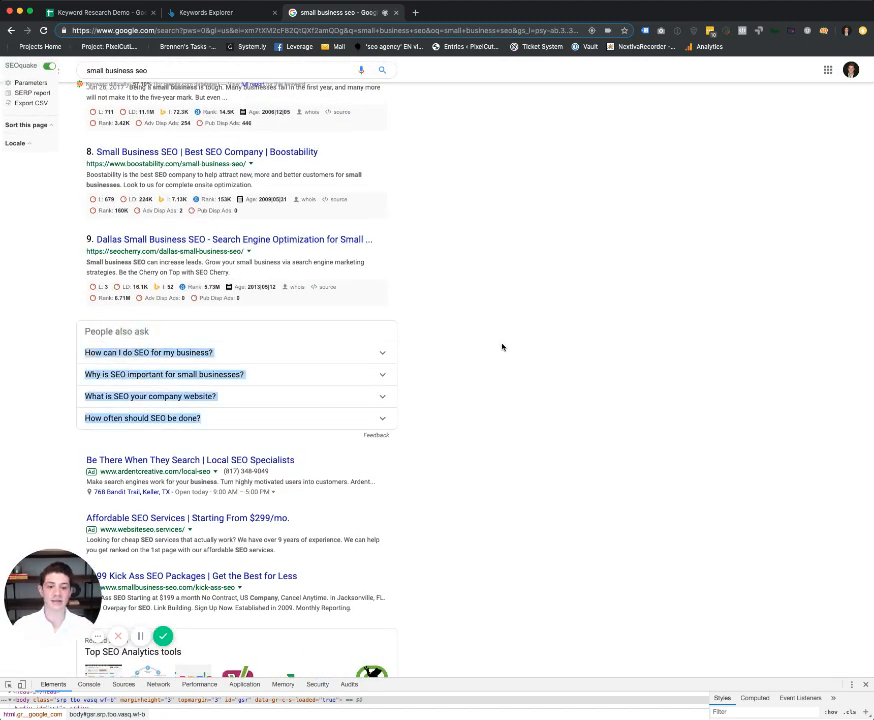
Step: Record "Not Present" as the Knowledge Card value for "small business seo" in the Keyword Research Demo sheet
left_click(190, 13)
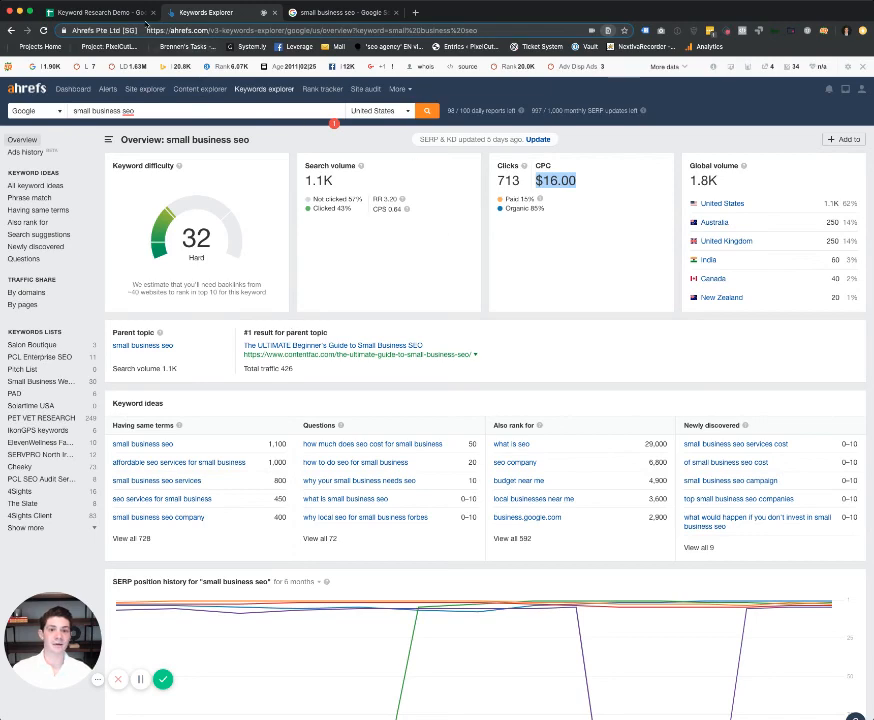
left_click(112, 12)
left_click(628, 262)
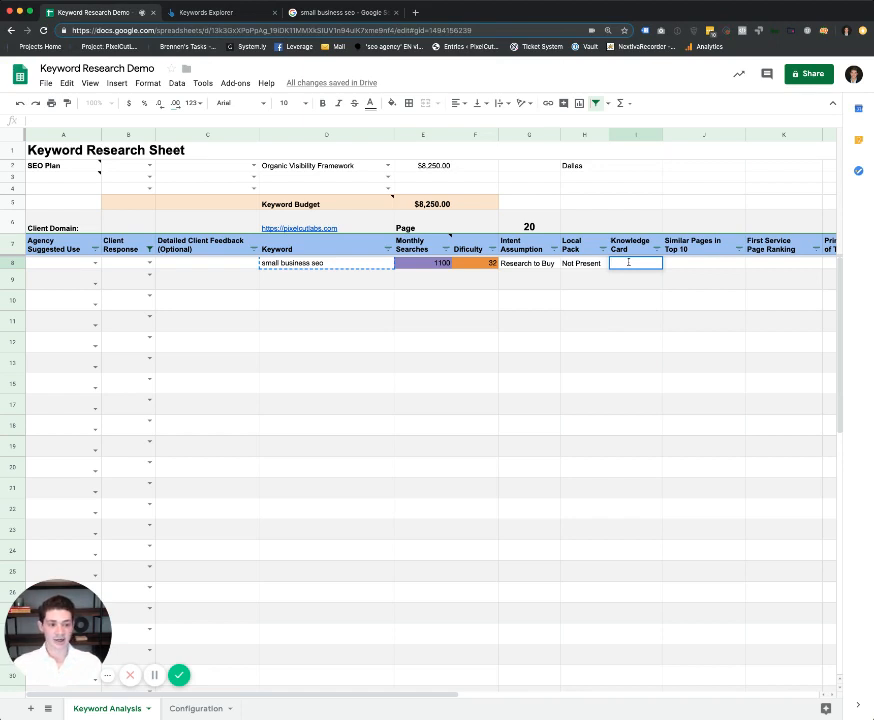
type("Not Present")
key("Tab")
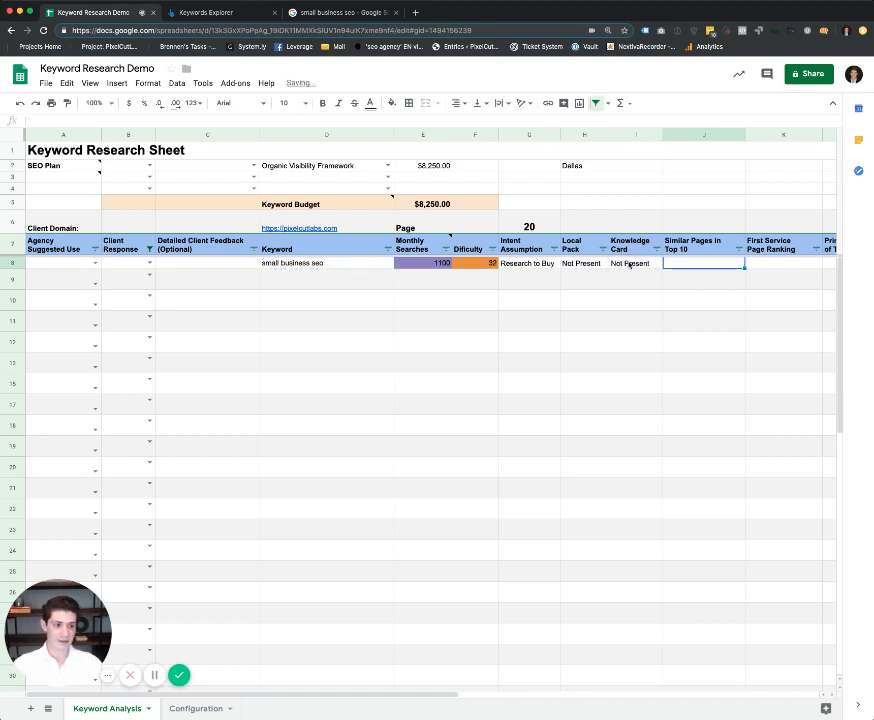
Step: Open pixelcutlabs.com/services/small-business-seo in a new browser tab
key("super+t")
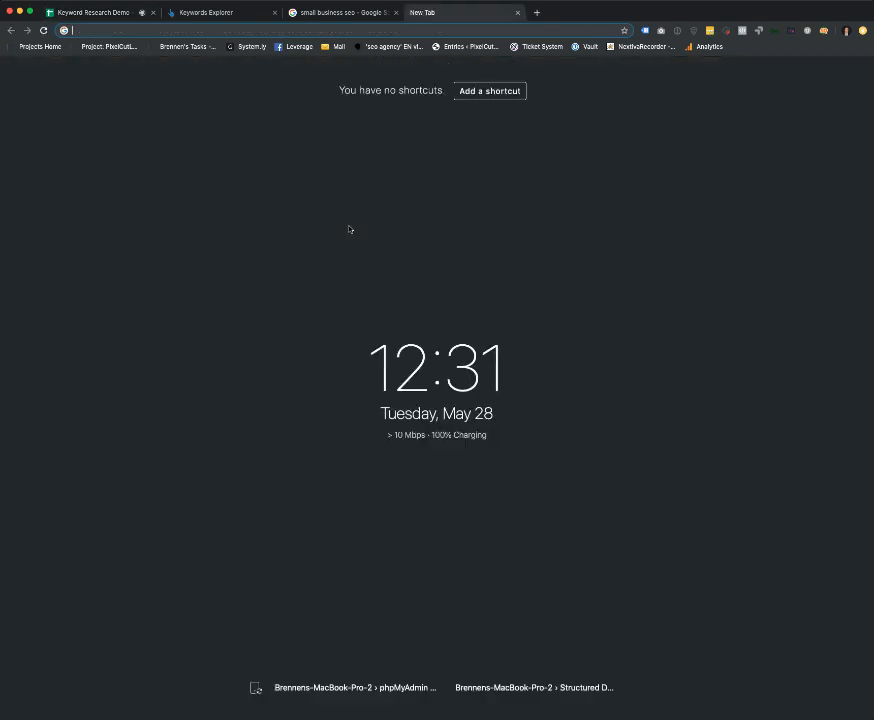
type("pixelcutl")
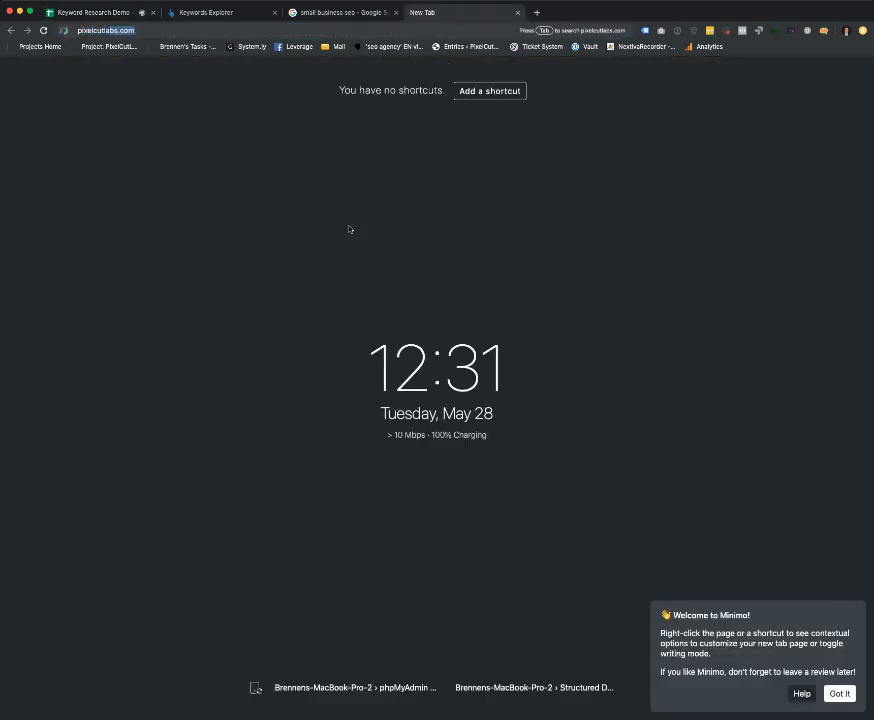
type("abs.com/services/s")
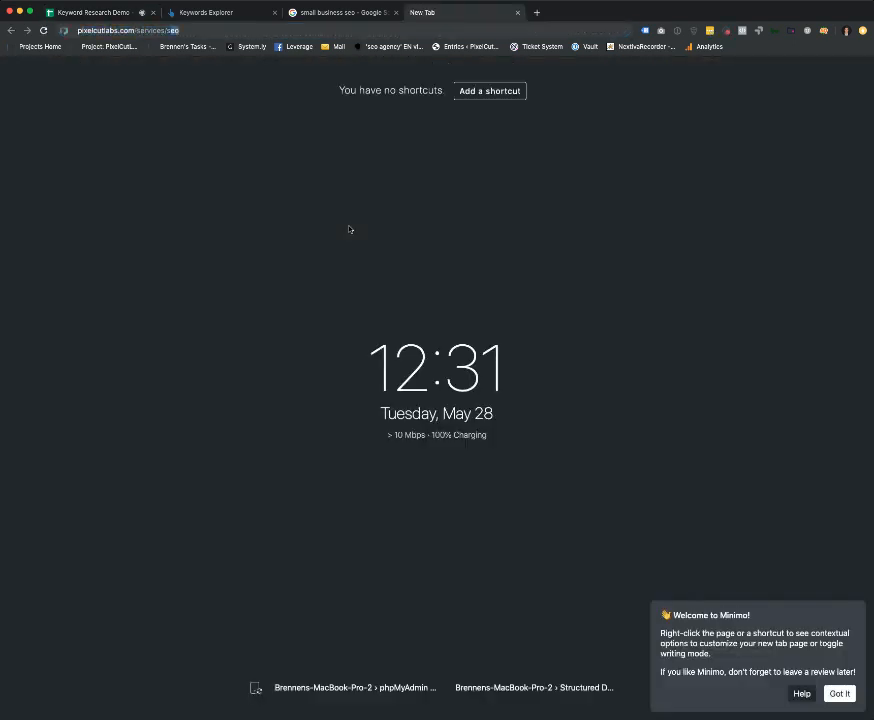
type("mall")
key("Return")
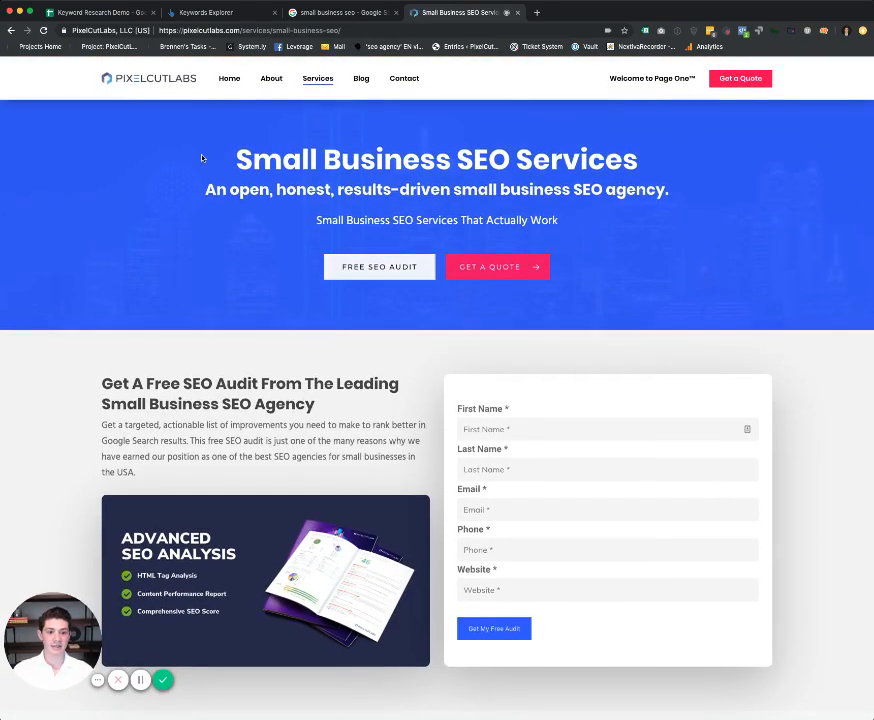
Step: Skim the Small Business SEO Services page from its headline to the free SEO audit section
left_click_drag(201, 158, 581, 248)
scroll(583, 248, "down", 4)
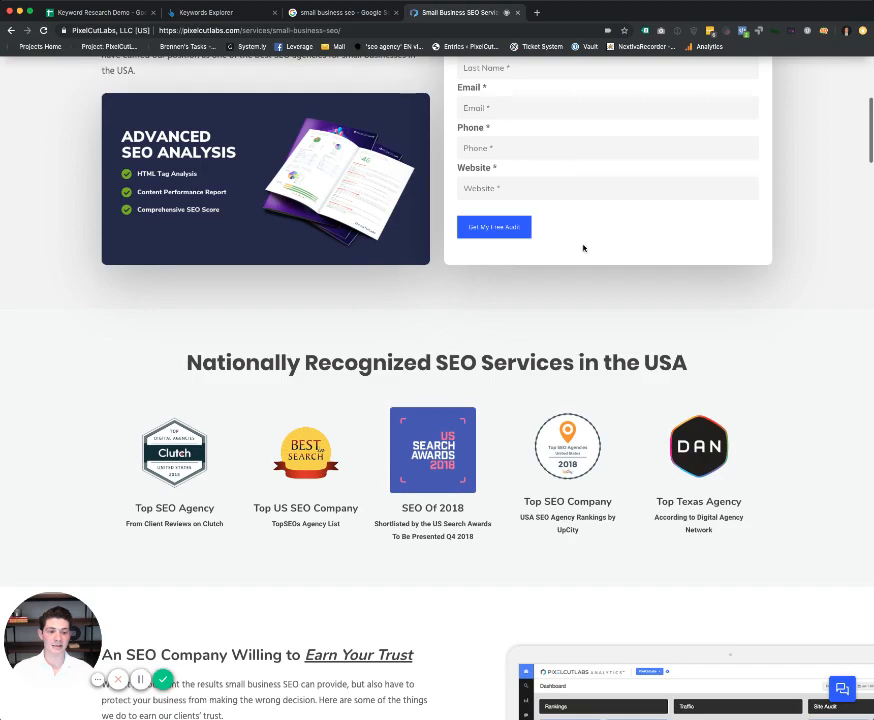
scroll(577, 188, "down", 8)
scroll(577, 188, "down", 20)
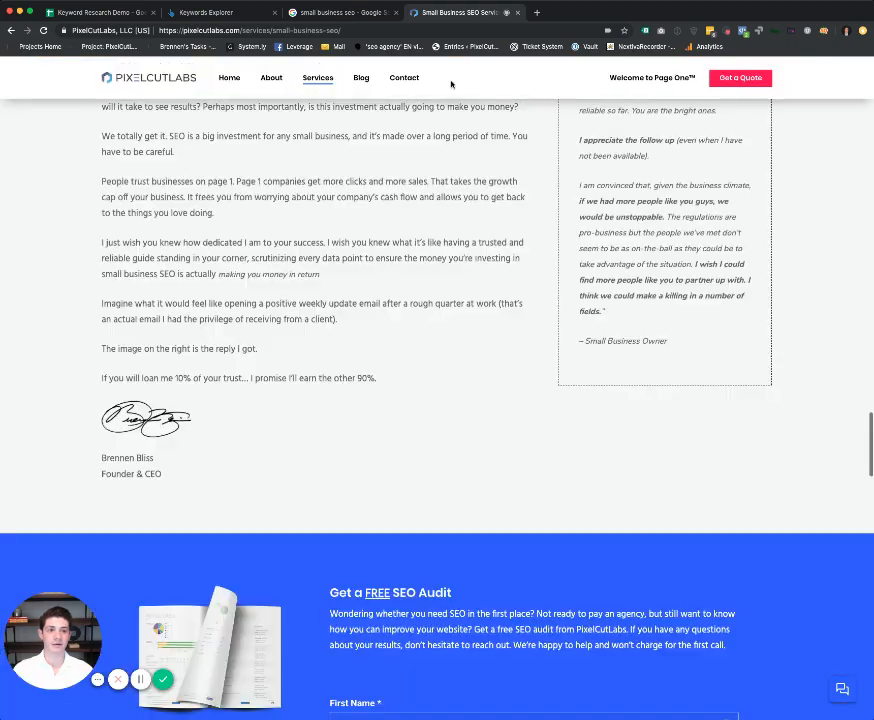
Step: Return to the "small business seo" results and examine the top three listings for service pages similar to the PixelCutLabs page
left_click(355, 13)
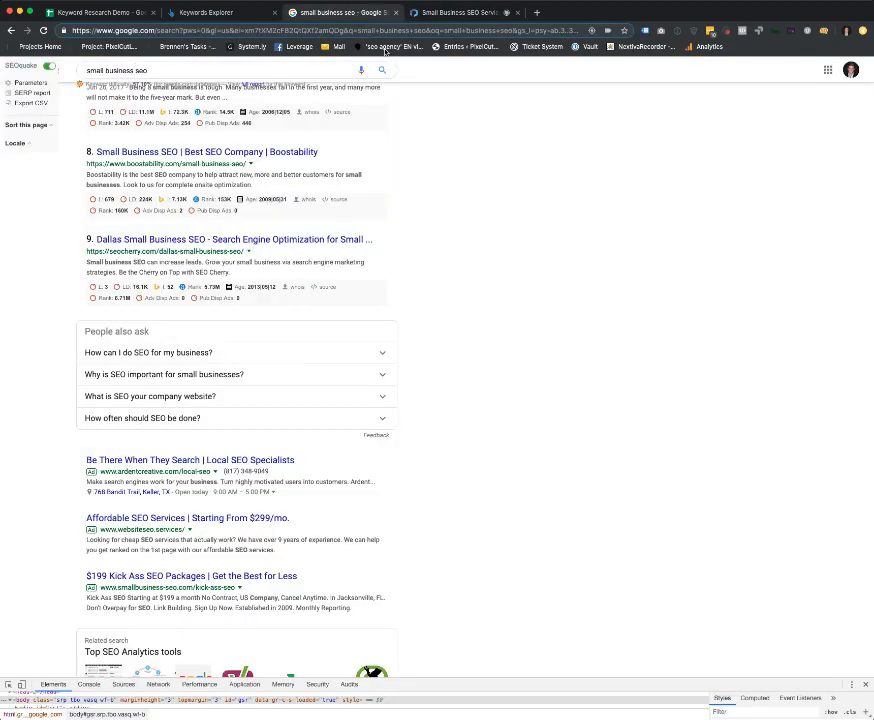
scroll(396, 250, "up", 15)
scroll(397, 253, "down", 4)
scroll(397, 253, "down", 1)
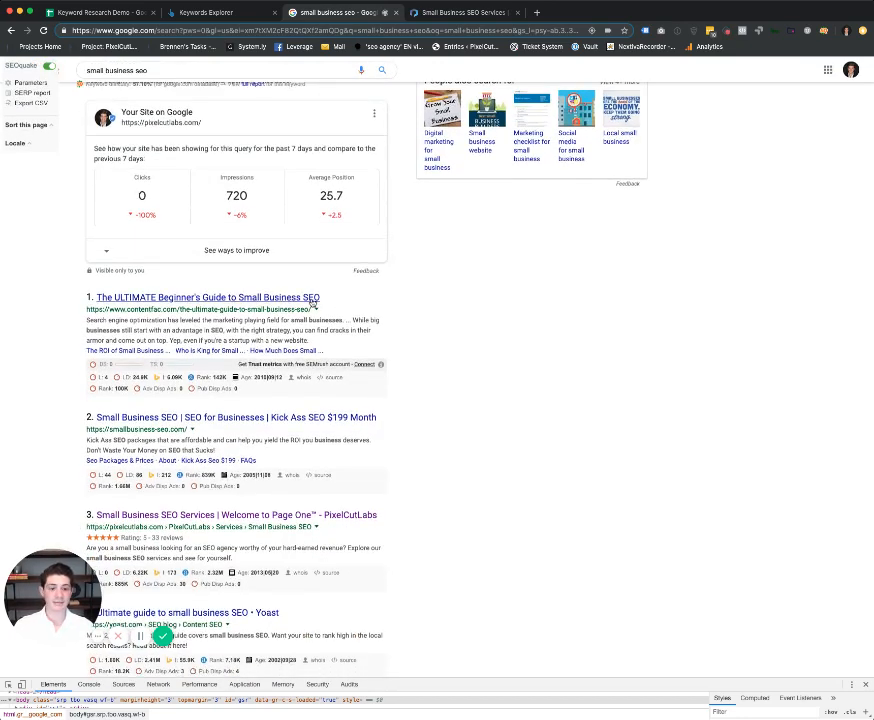
scroll(331, 297, "down", 1)
scroll(331, 297, "down", 2)
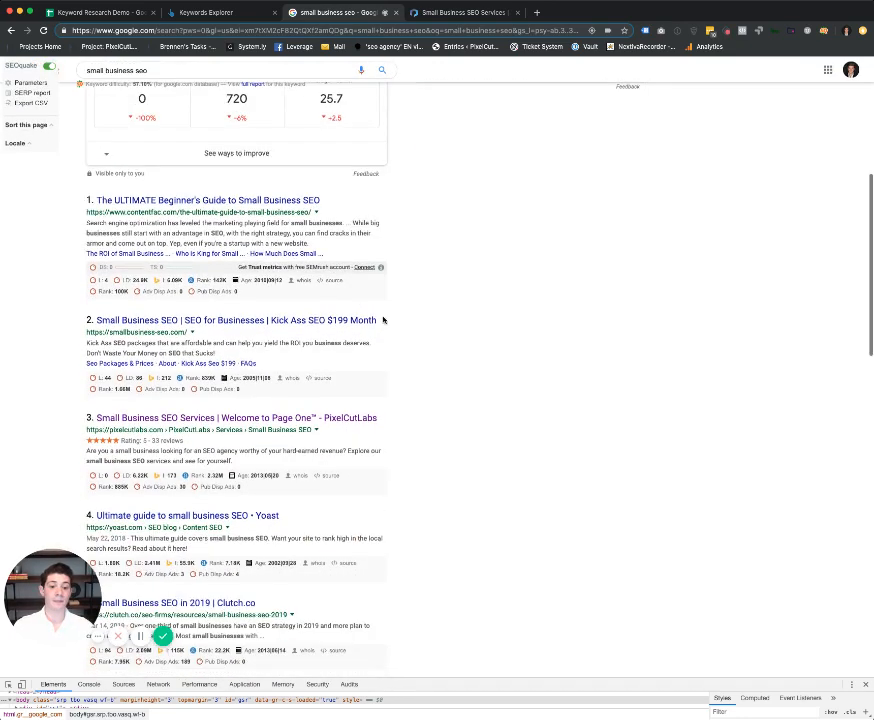
left_click_drag(408, 320, 95, 300)
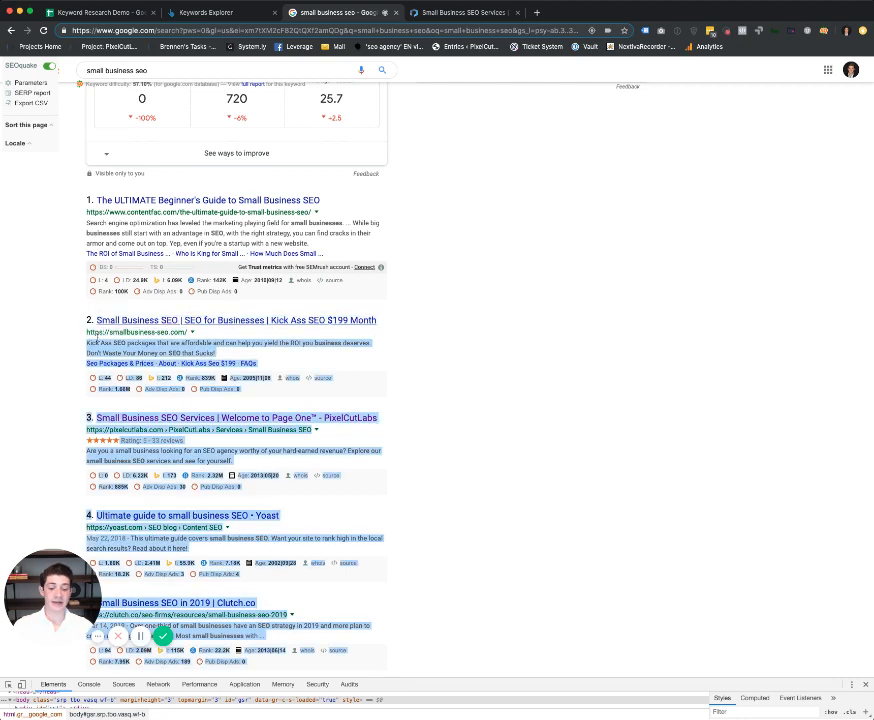
left_click(386, 426)
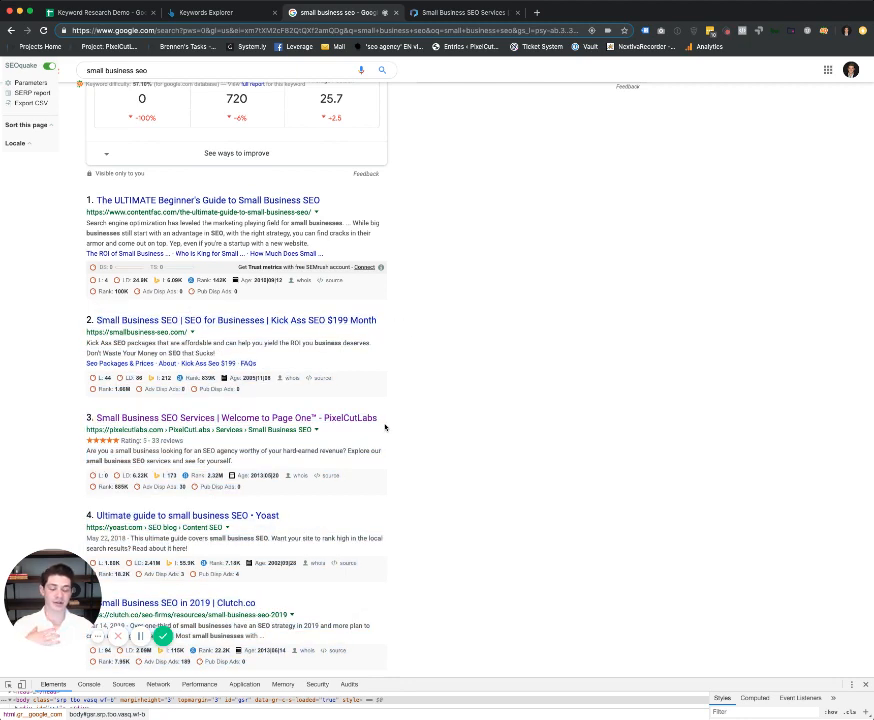
Step: Examine the fourth result, highlighting the title "Ultimate guide to small business SEO • Yoast", to judge its page type
scroll(383, 423, "down", 3)
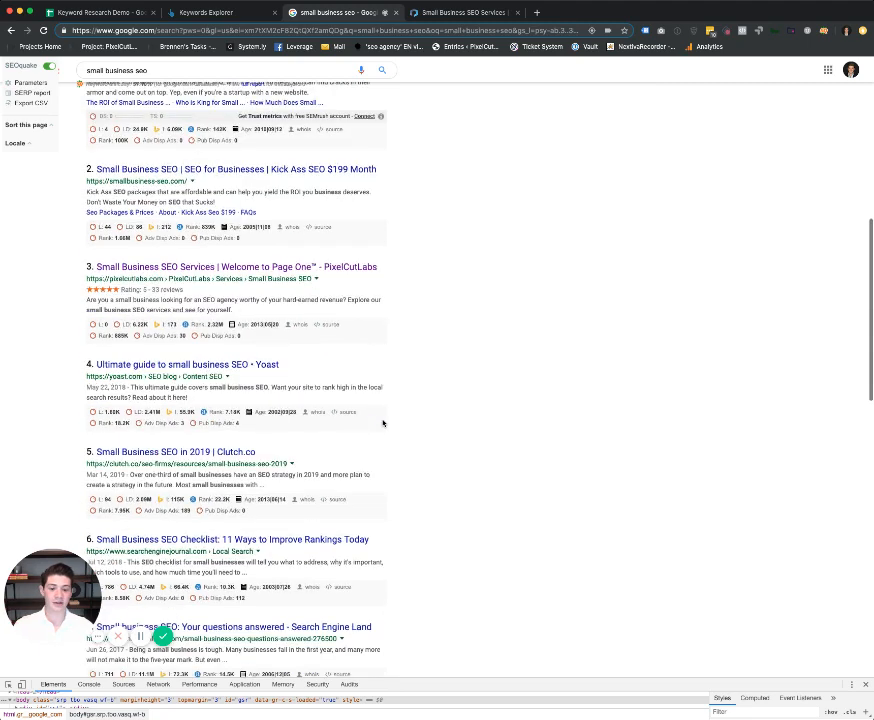
left_click_drag(318, 369, 160, 364)
left_click(307, 372)
triple_click(304, 362)
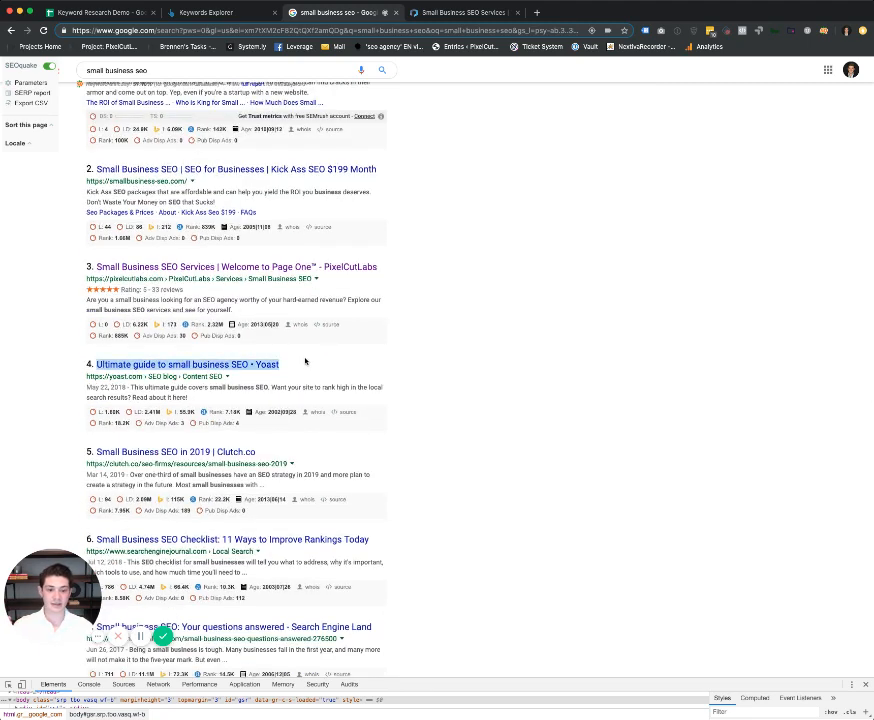
left_click(294, 373)
scroll(294, 373, "down", 1)
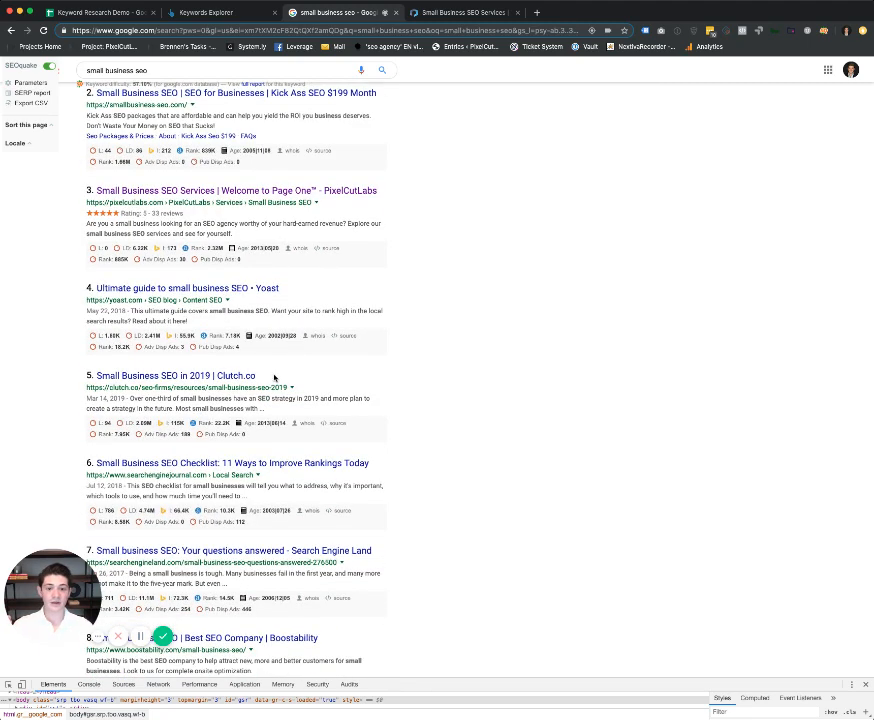
Step: Open the Clutch.co result "Small Business SEO in 2019", skim its findings to judge the page type, and go back to the results
left_click(234, 375)
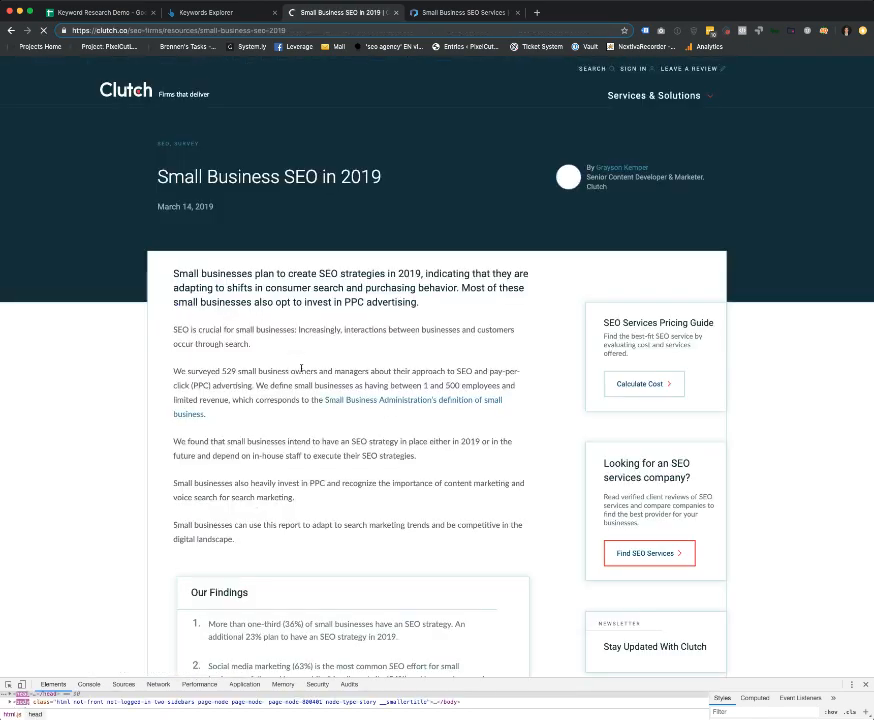
scroll(301, 368, "down", 10)
scroll(301, 368, "up", 5)
scroll(301, 368, "left", 3)
scroll(301, 368, "left", 2)
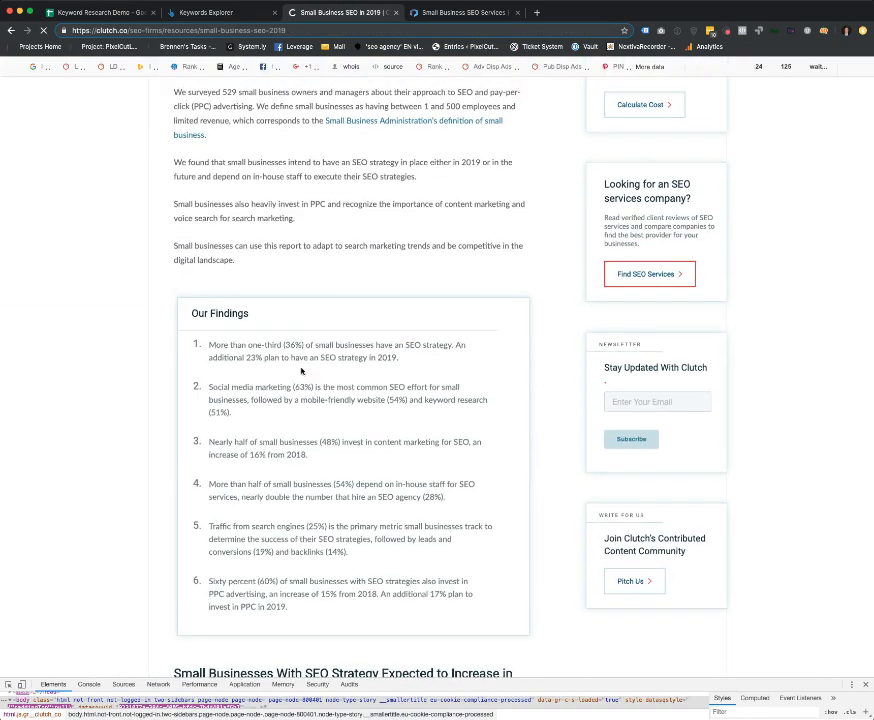
scroll(302, 372, "down", 2)
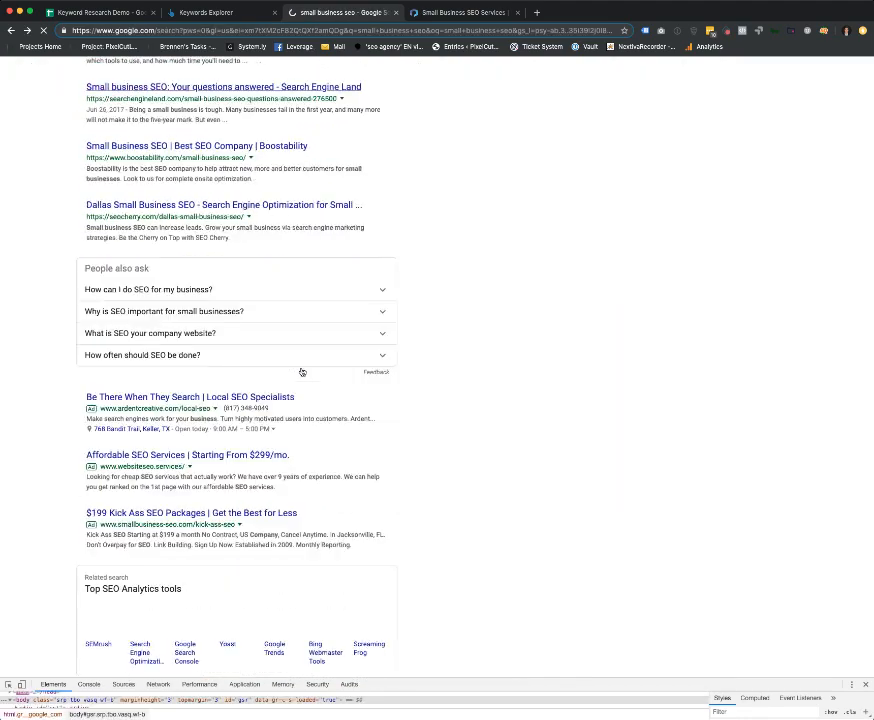
Step: Examine results six to nine for similar service pages, highlighting the Search Engine Journal, Search Engine Land, Boostability and Dallas Small Business SEO titles
scroll(302, 372, "up", 3)
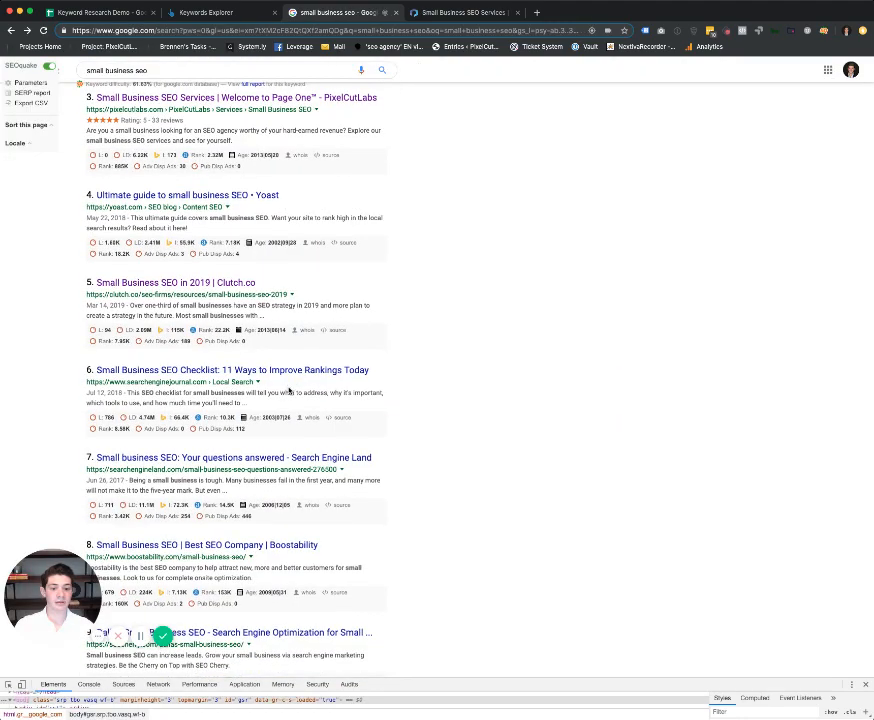
left_click_drag(370, 372, 120, 371)
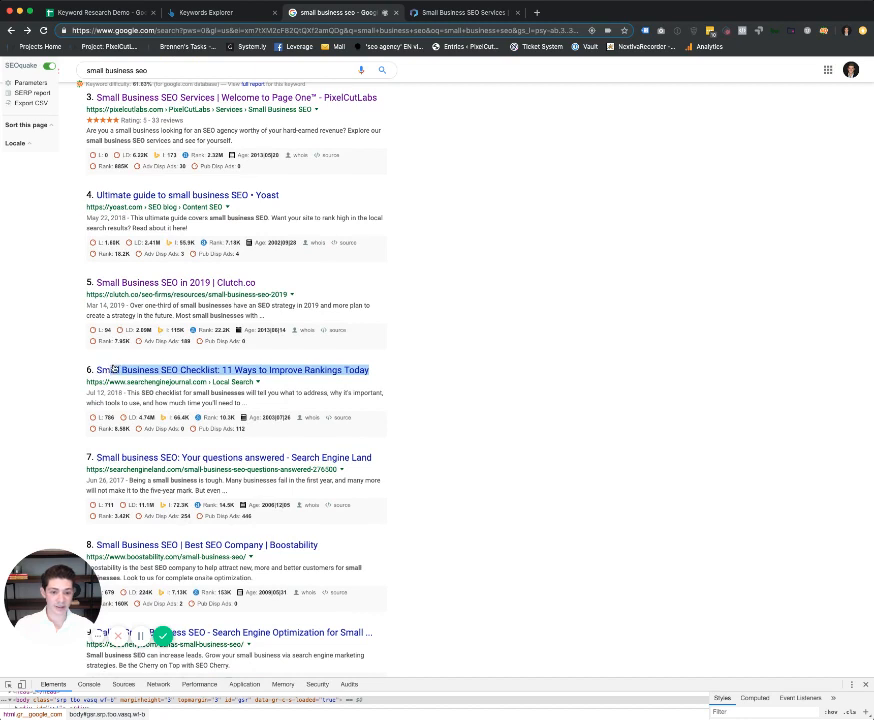
left_click_drag(392, 465, 273, 459)
scroll(342, 450, "down", 2)
left_click_drag(342, 452, 185, 453)
left_click(396, 540)
left_click_drag(396, 540, 90, 540)
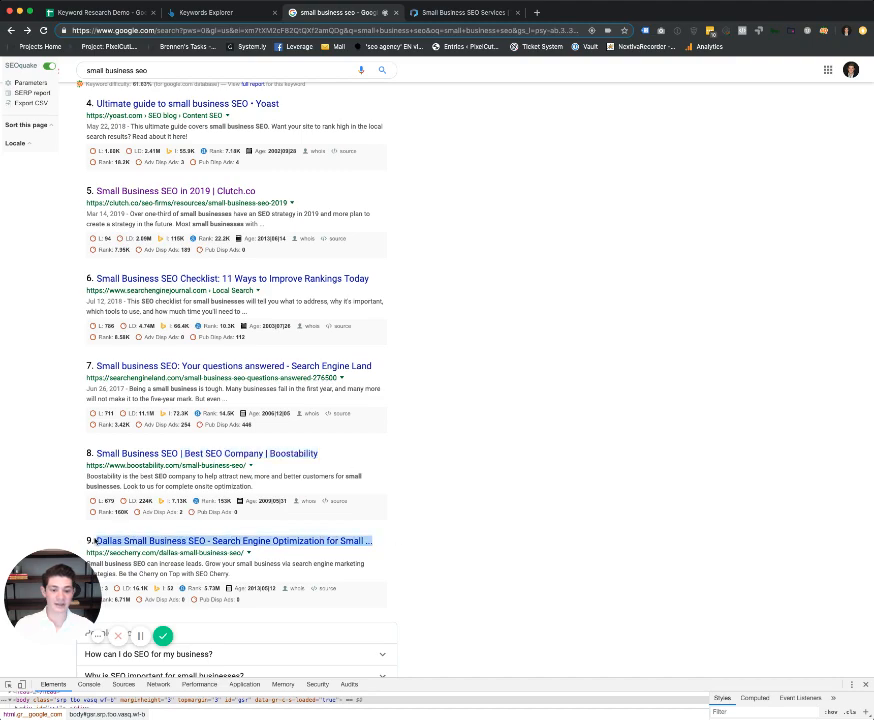
scroll(84, 538, "down", 5)
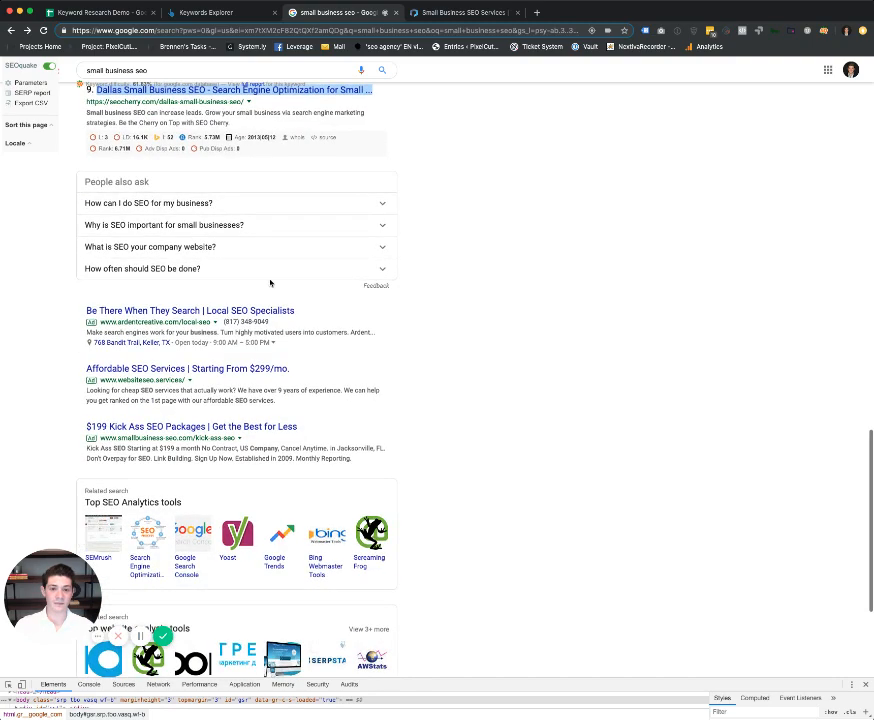
Step: Expand the People also ask questions on doing SEO for a business, company website SEO and SEO's importance for small businesses
scroll(269, 282, "up", 3)
scroll(143, 400, "up", 6)
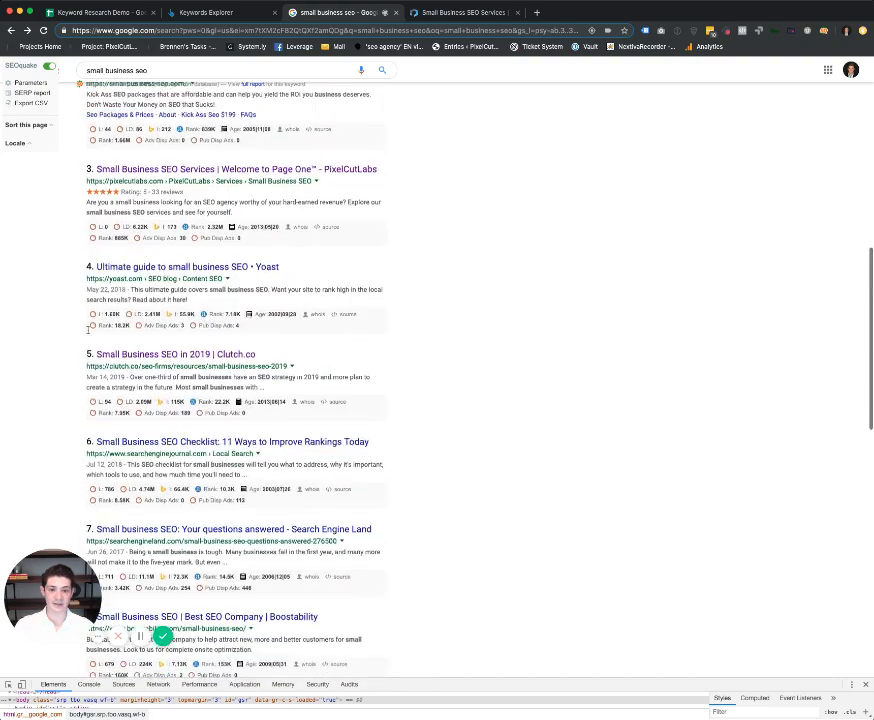
scroll(143, 400, "down", 4)
left_click(143, 589)
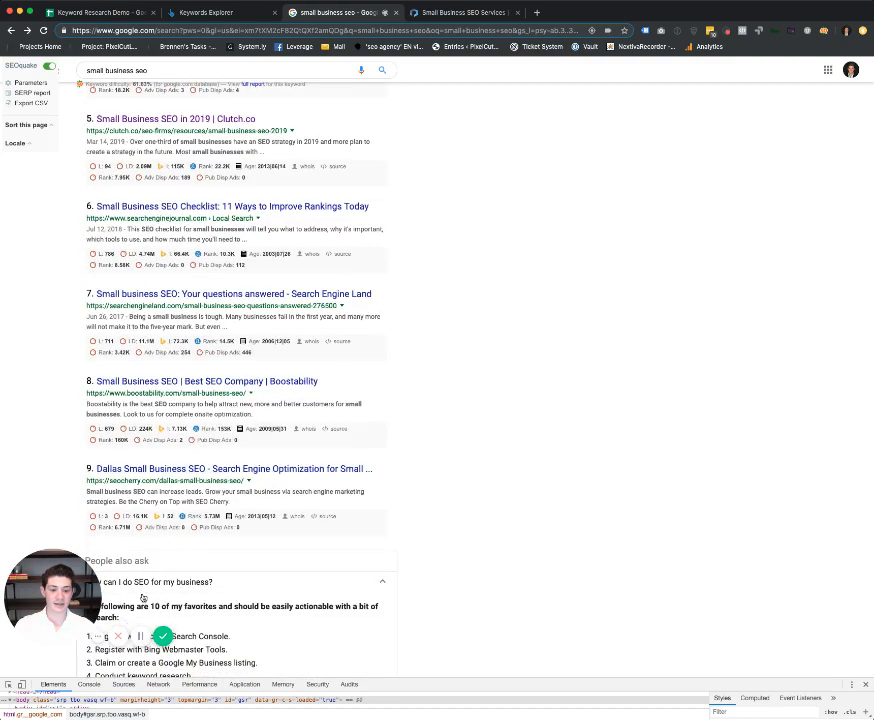
scroll(145, 592, "down", 3)
left_click(133, 558)
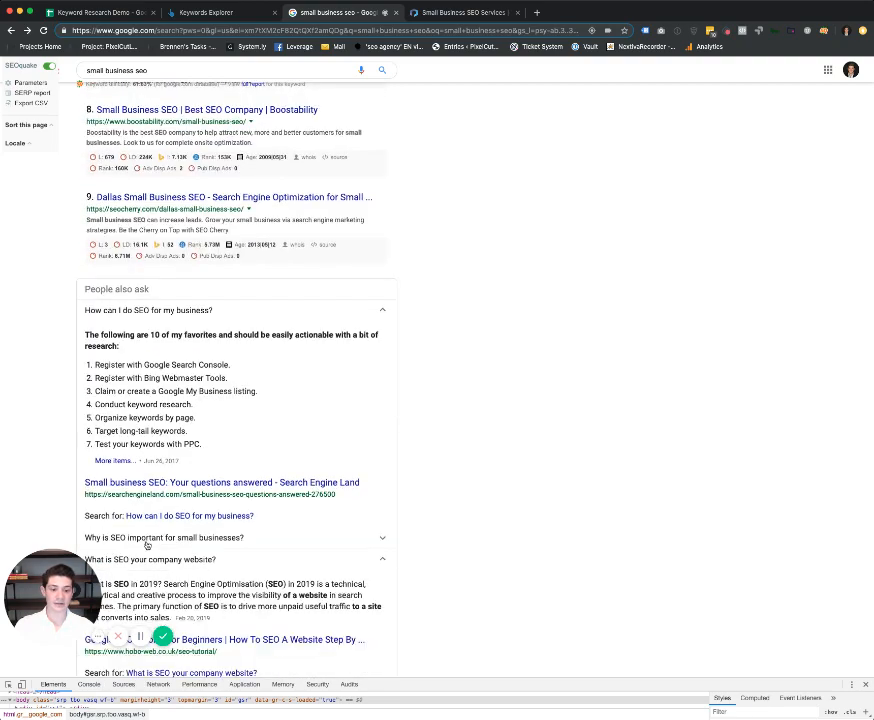
left_click(146, 540)
scroll(146, 545, "down", 10)
scroll(146, 545, "up", 10)
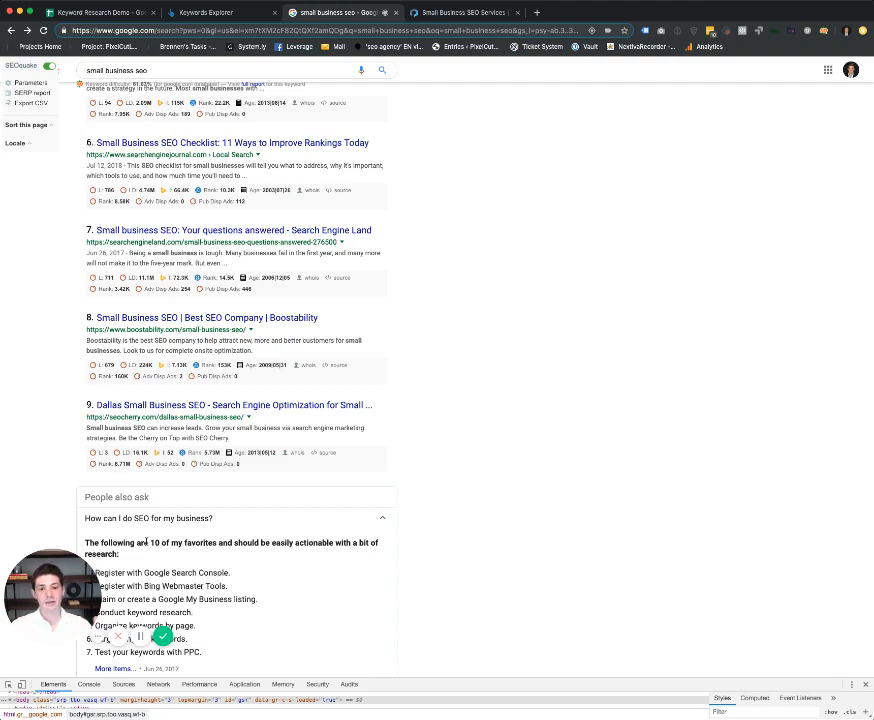
Step: Recheck the organic listings from first to ninth to count the pages similar to the service page
scroll(146, 541, "up", 10)
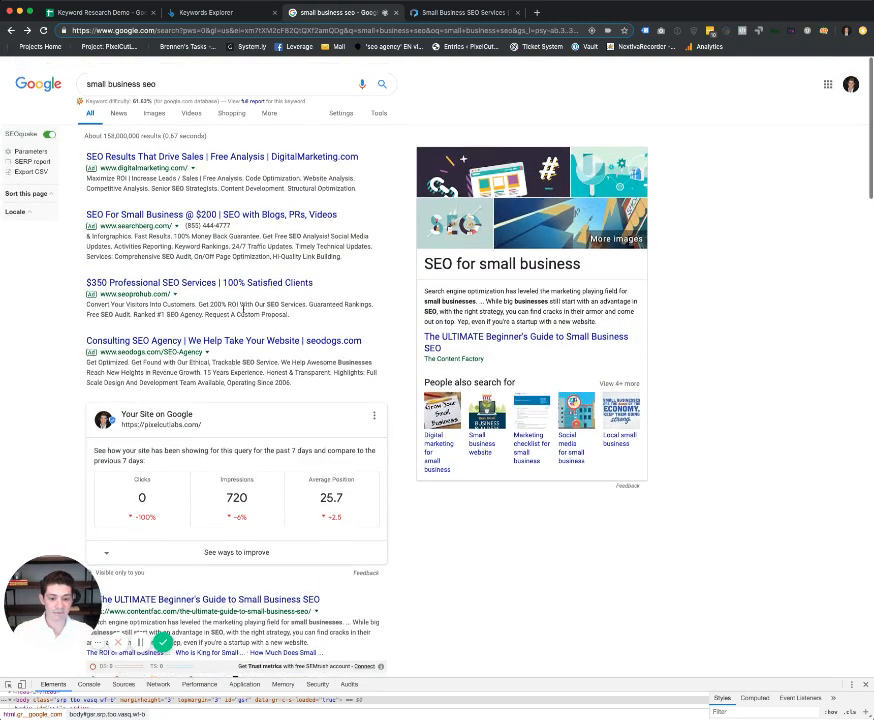
scroll(243, 312, "down", 6)
scroll(243, 312, "down", 3)
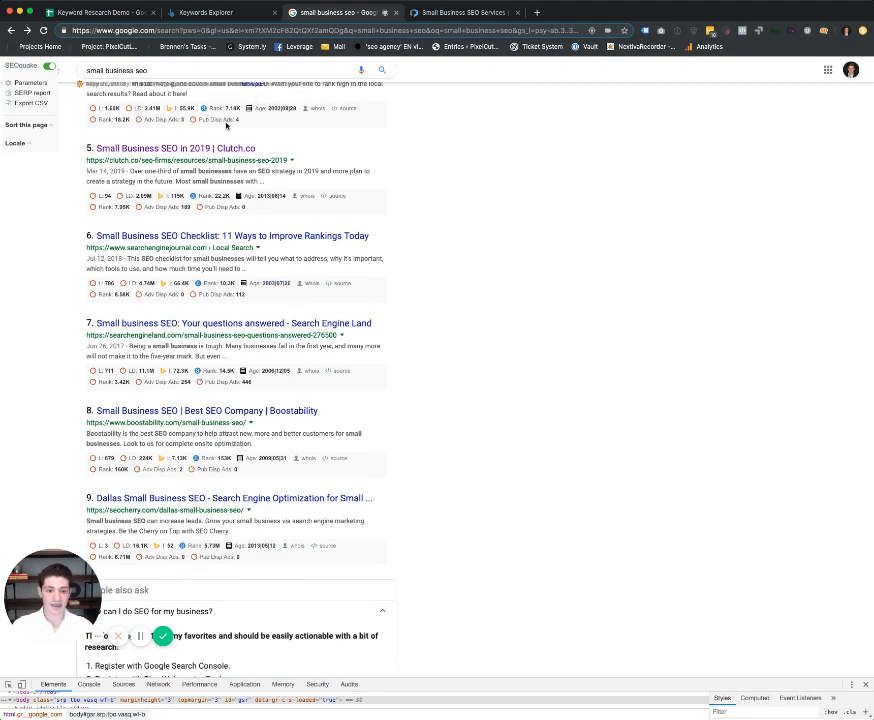
scroll(221, 438, "up", 5)
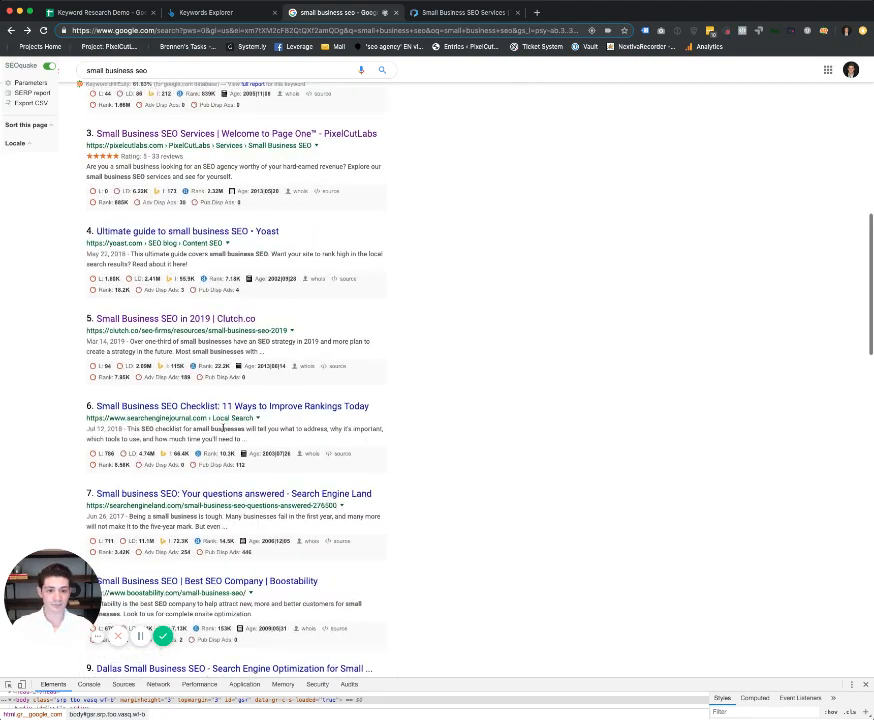
scroll(186, 265, "up", 2)
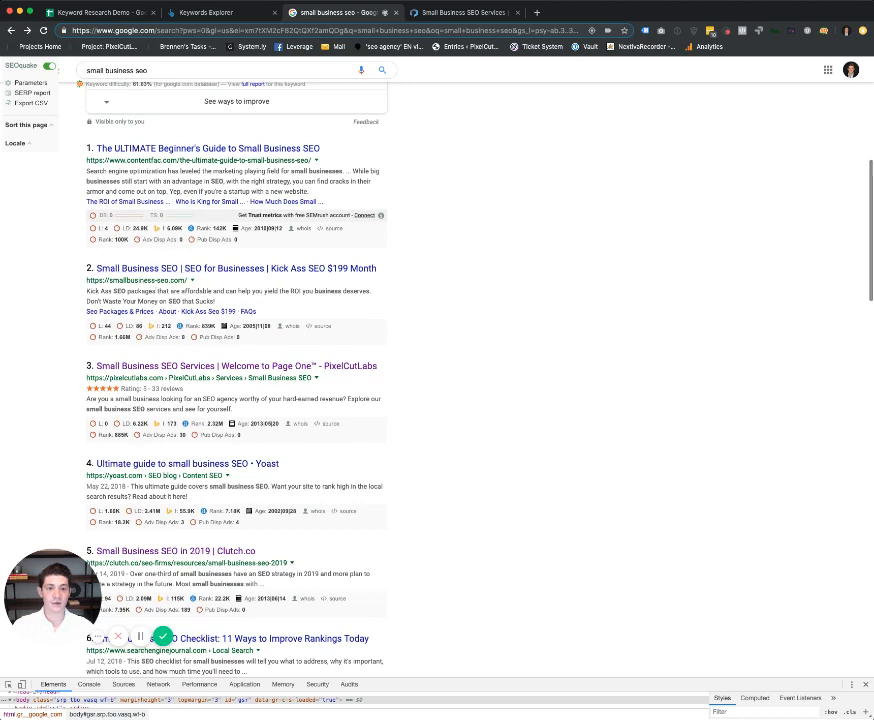
Step: Record 4 as the Similar Pages in Top 10 value for "small business seo" in the Keyword Research Demo sheet
left_click(222, 13)
left_click(458, 14)
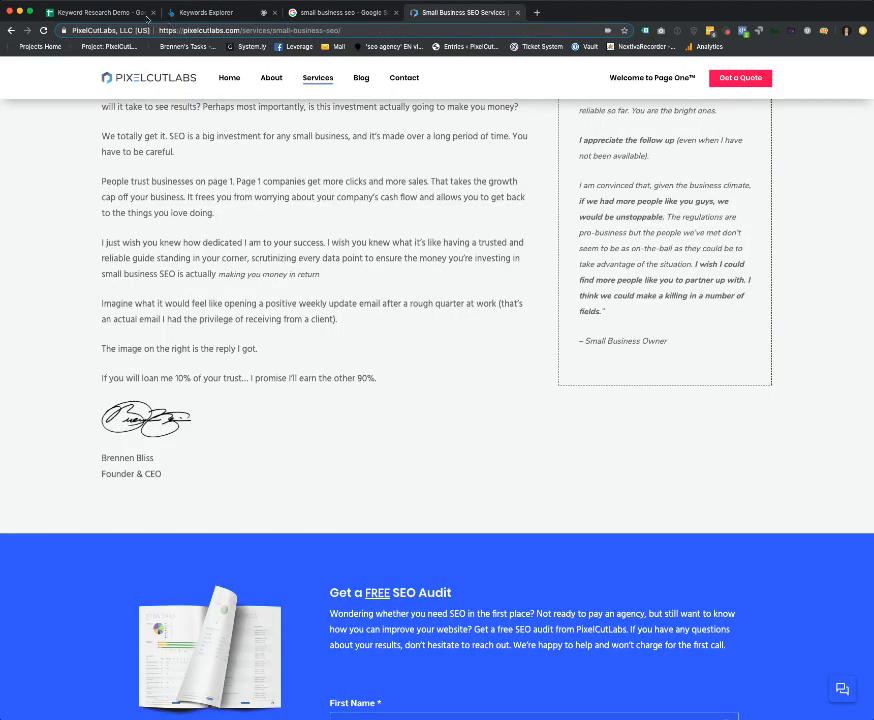
left_click(102, 15)
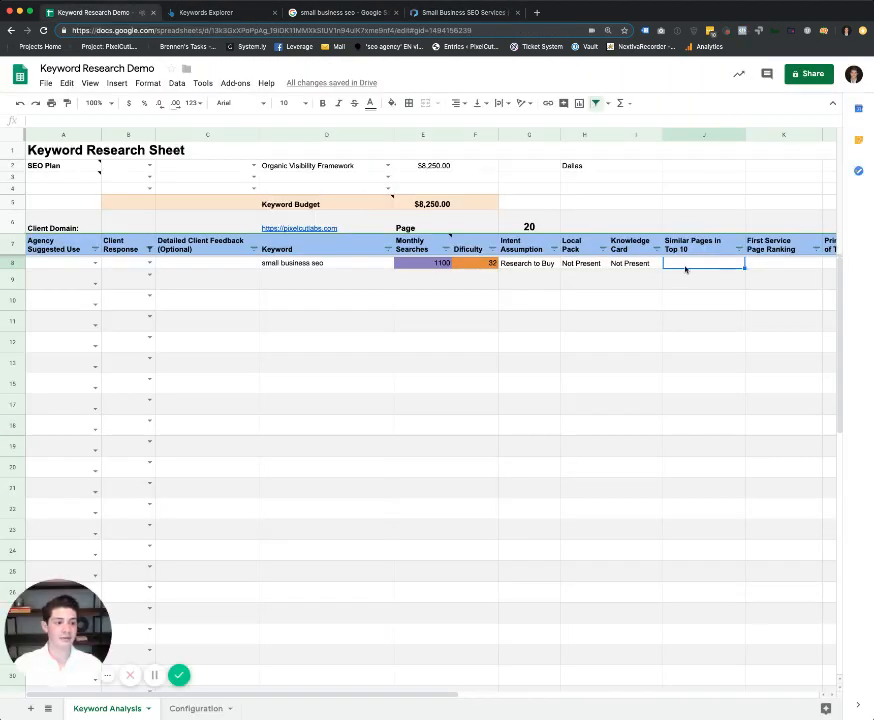
double_click(685, 267)
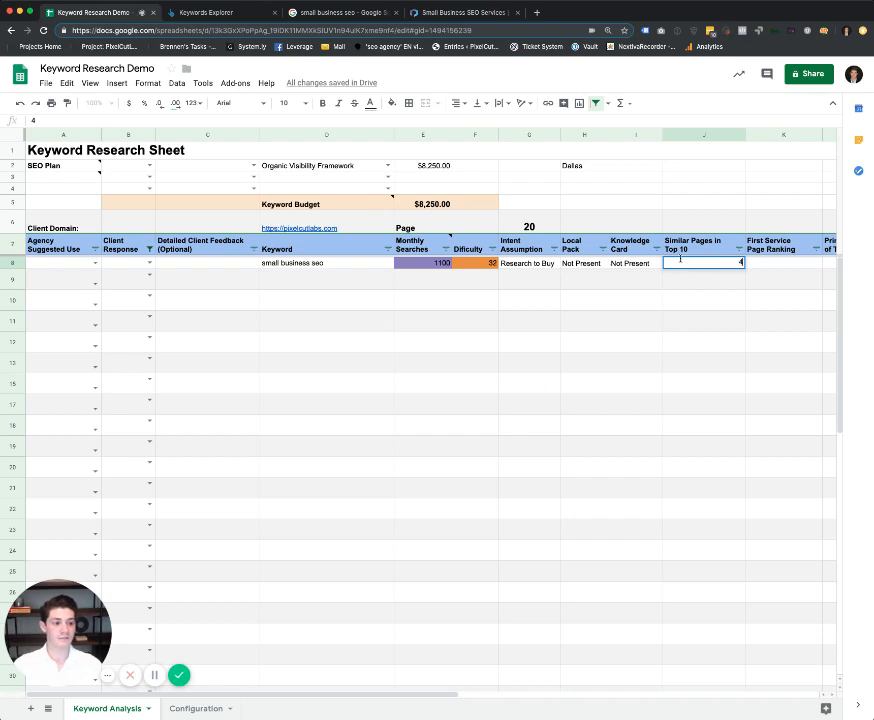
key("Tab")
scroll(680, 262, "right", 1)
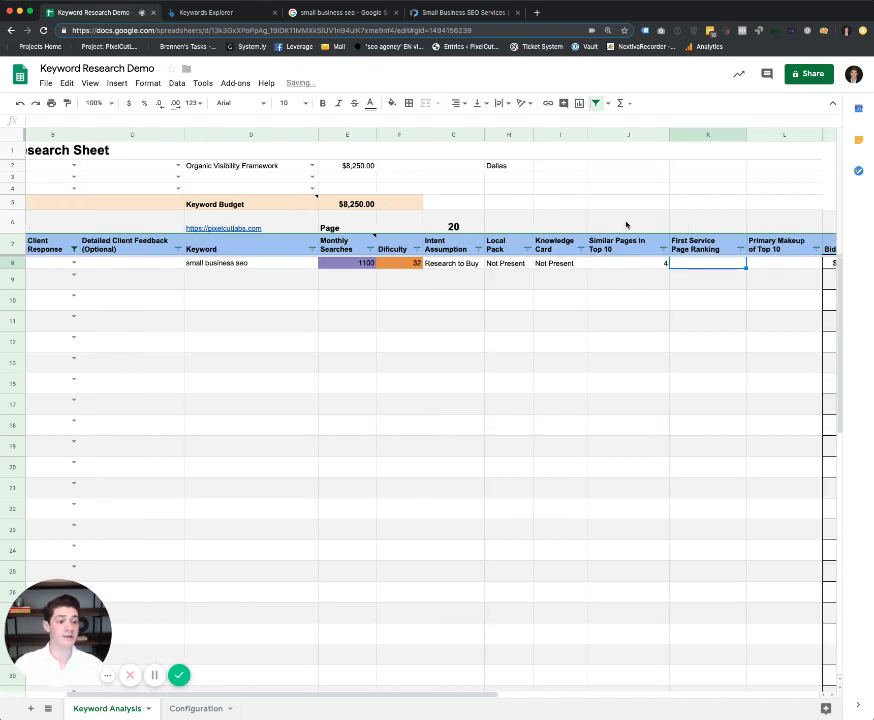
Step: Rename the "First Service Page Ranking" column header to "First Similar Page Ranking"
left_click(222, 14)
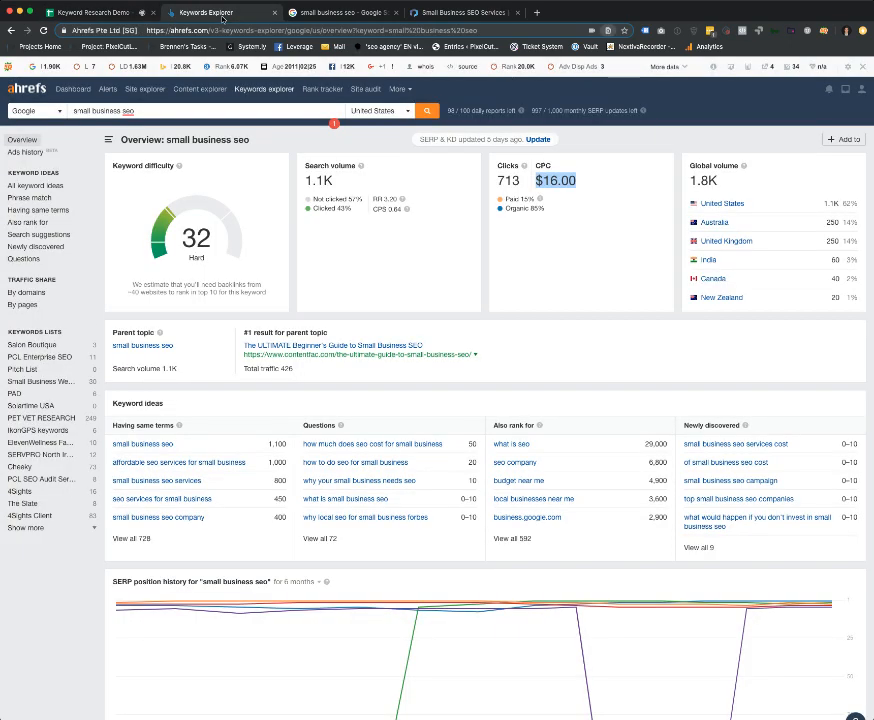
left_click(77, 13)
double_click(703, 247)
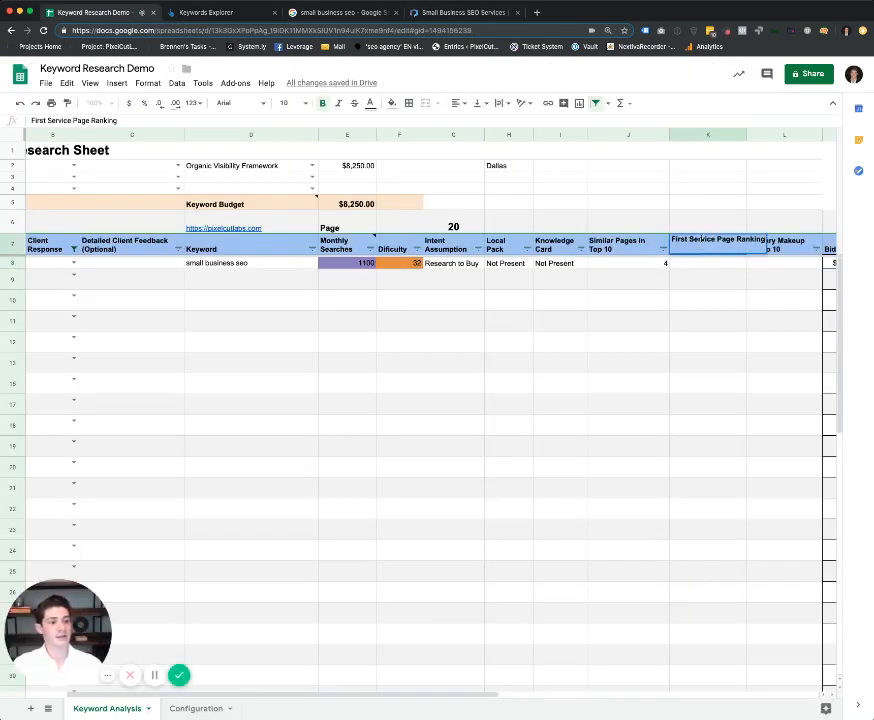
double_click(706, 240)
type("Similar")
key("Return")
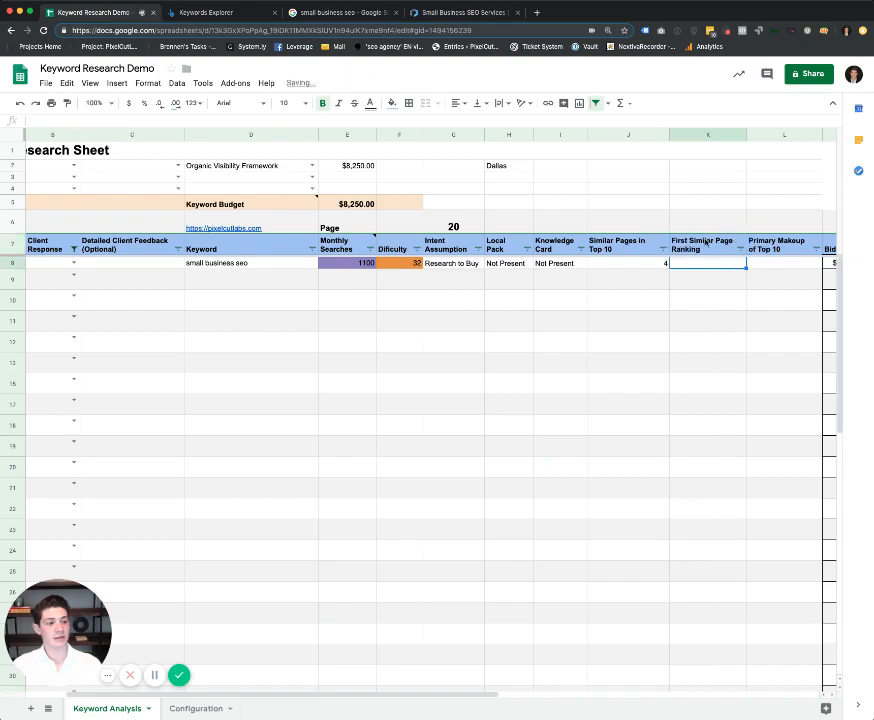
Step: Find the first organic Google listing similar to the small business SEO service page and open that smallbusiness-seo.com result
left_click(459, 14)
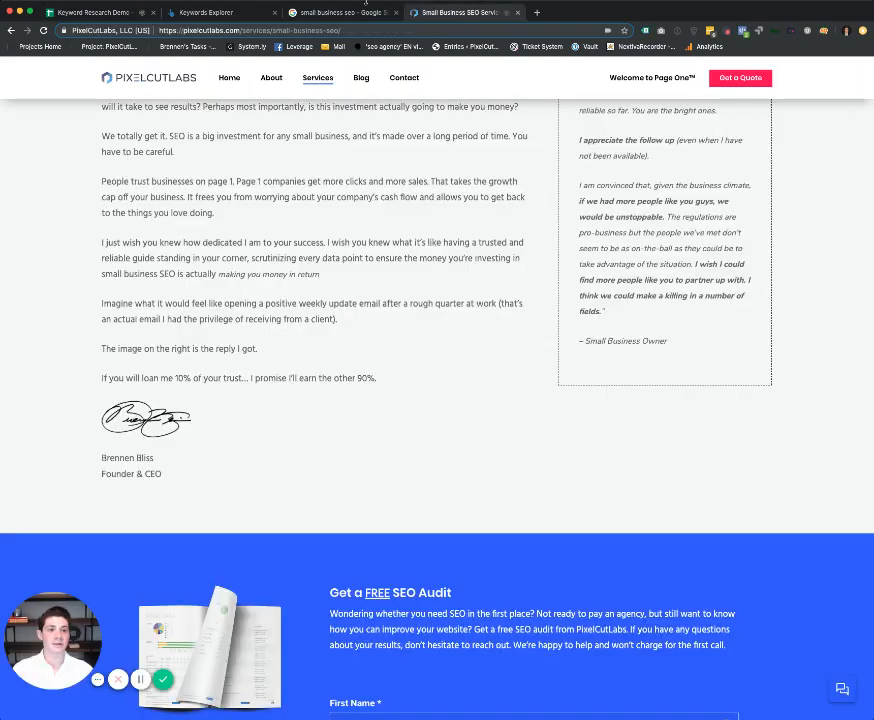
left_click(331, 13)
scroll(245, 68, "up", 5)
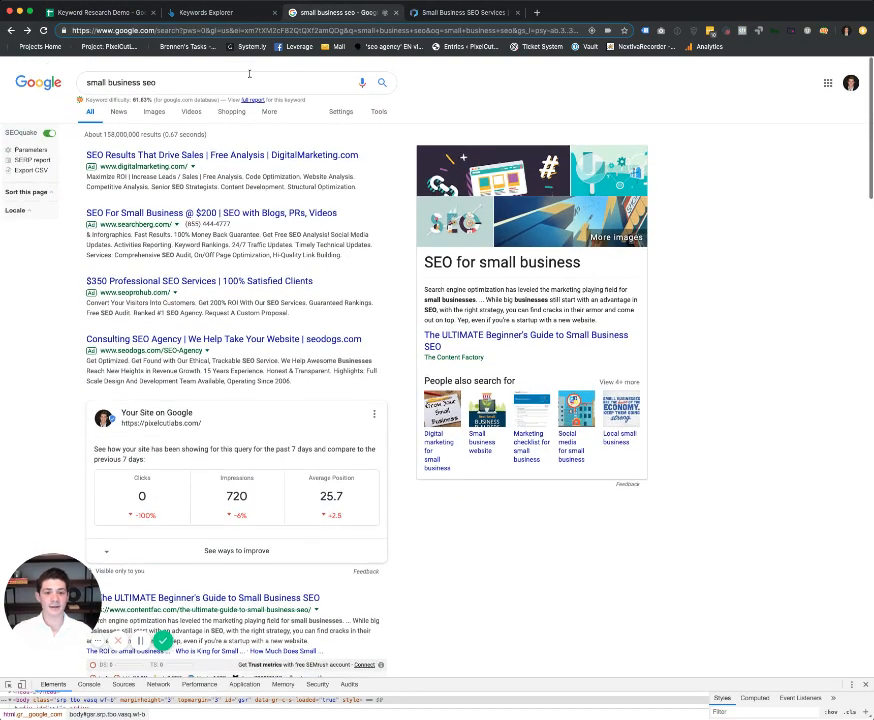
scroll(185, 277, "down", 3)
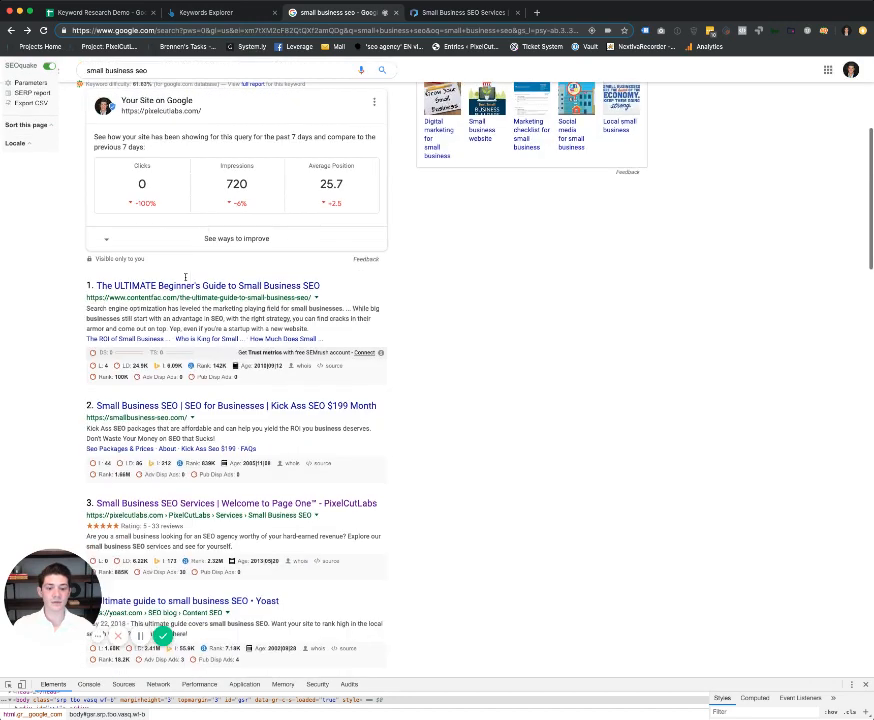
left_click(184, 418)
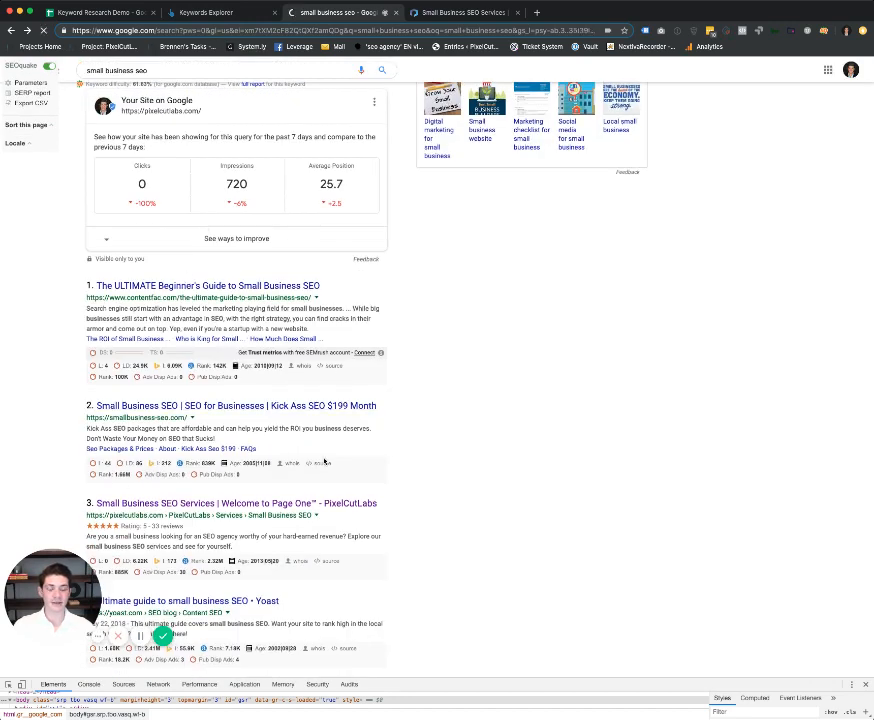
Step: Record 2 as the First Similar Page Ranking for "small business seo" in the Keyword Research Demo sheet and narrow that column slightly
left_click(100, 12)
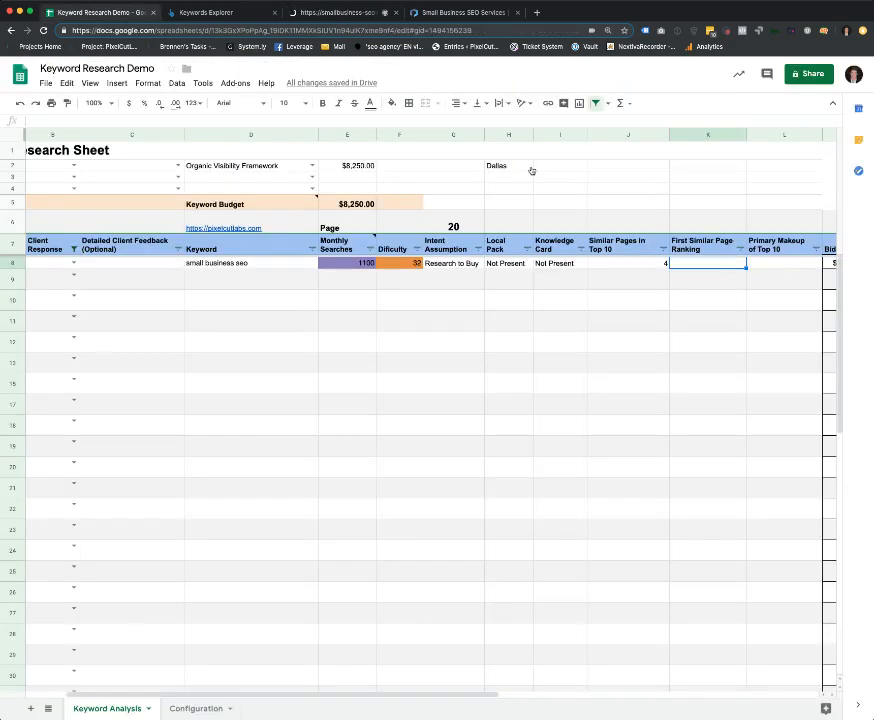
type("2")
key("Tab")
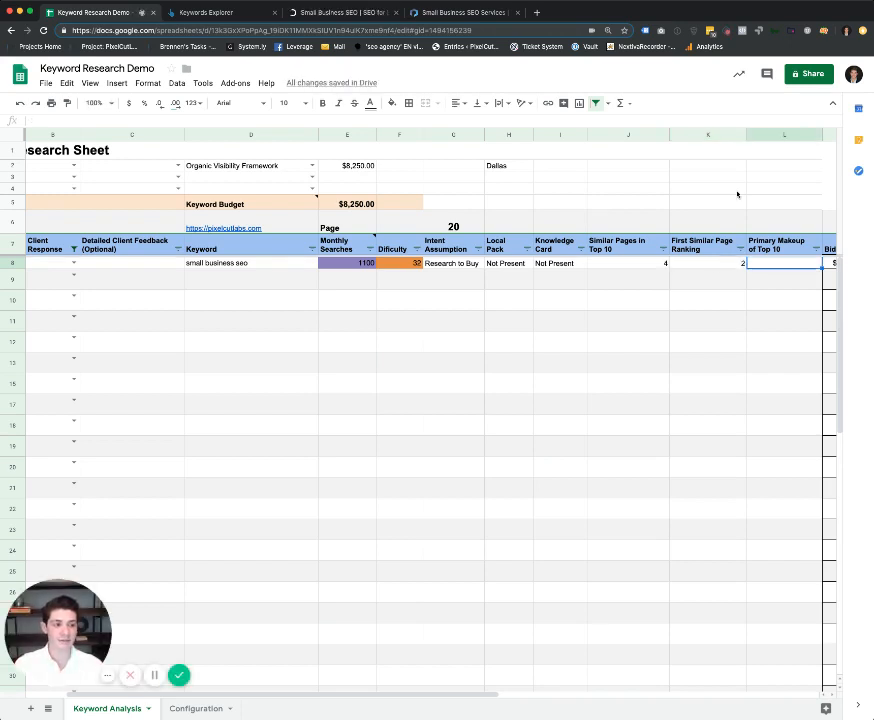
left_click_drag(746, 134, 734, 134)
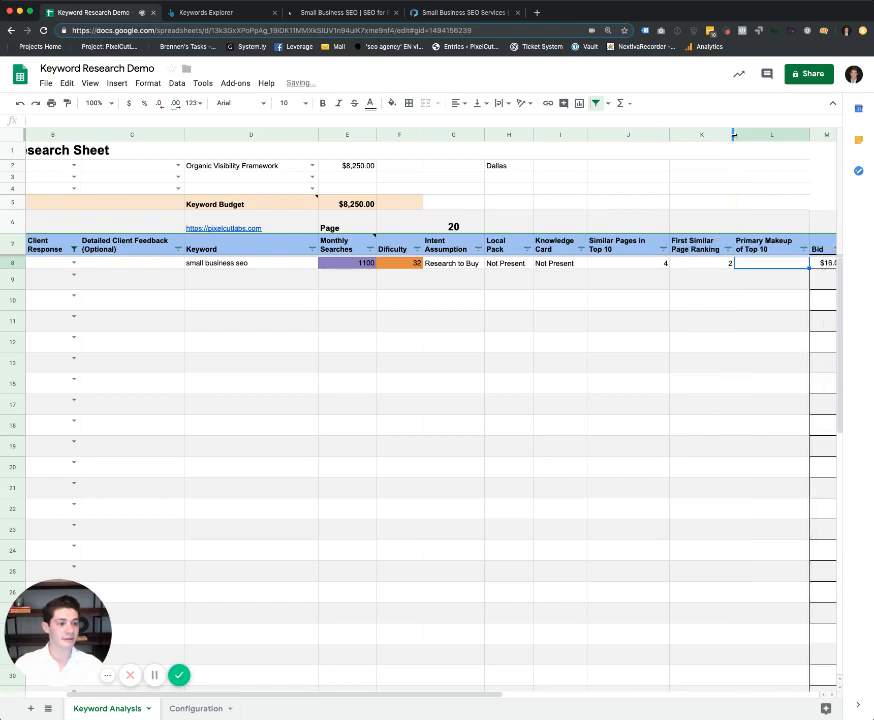
Step: Go back to the Google results for "small business seo" and go through the organic listings to assess the makeup of the top 10
double_click(770, 264)
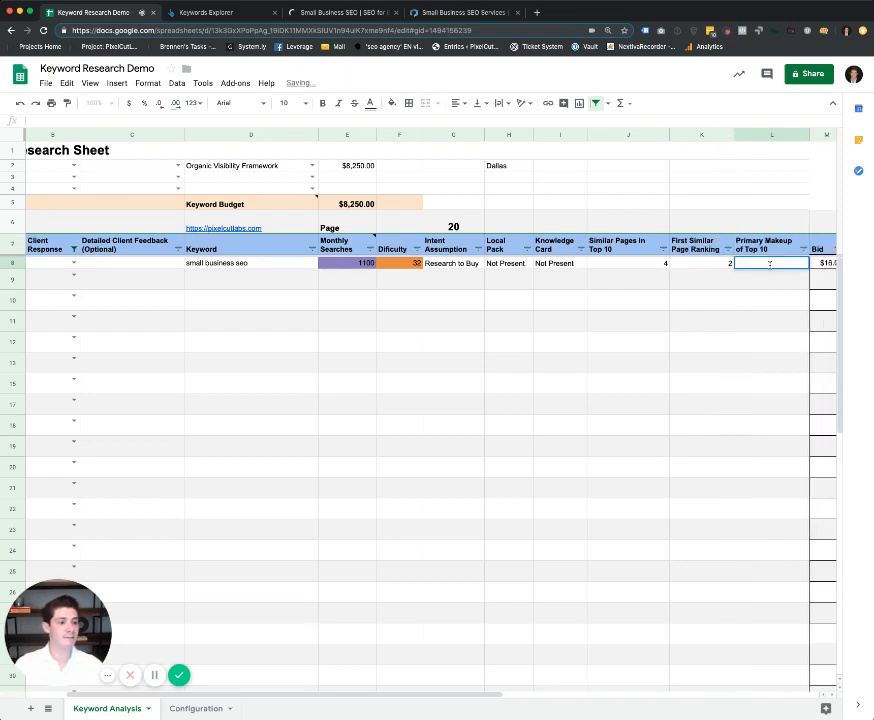
left_click(236, 14)
left_click(447, 15)
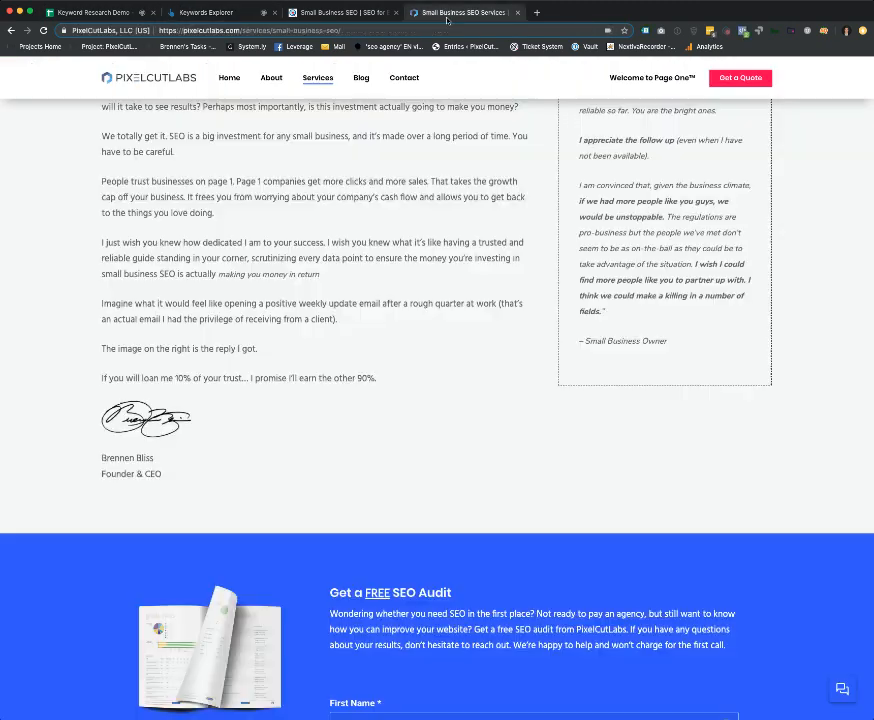
left_click(340, 18)
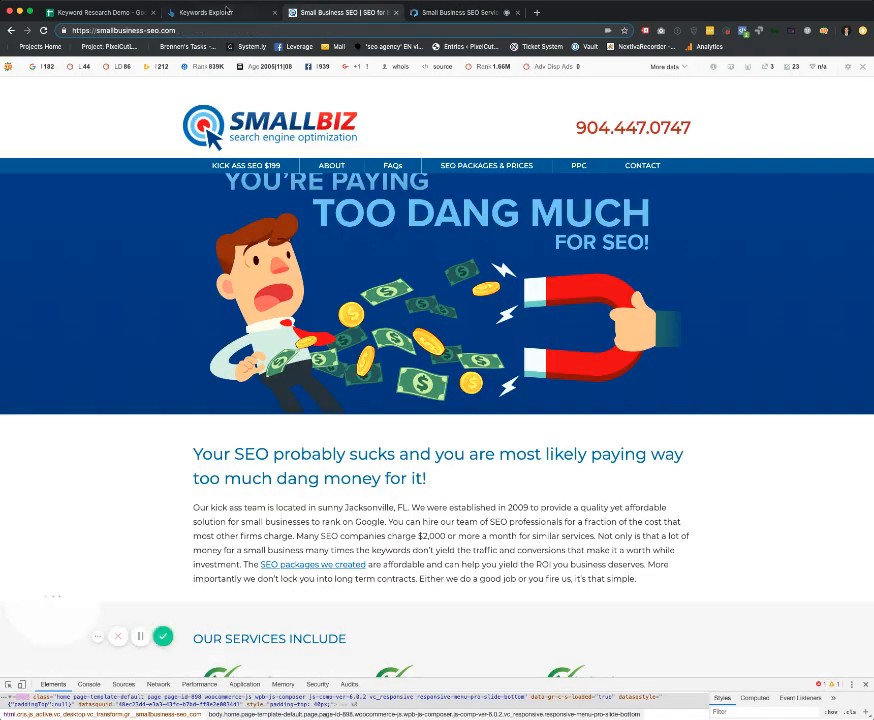
left_click(228, 12)
left_click(311, 13)
scroll(213, 168, "left", 5)
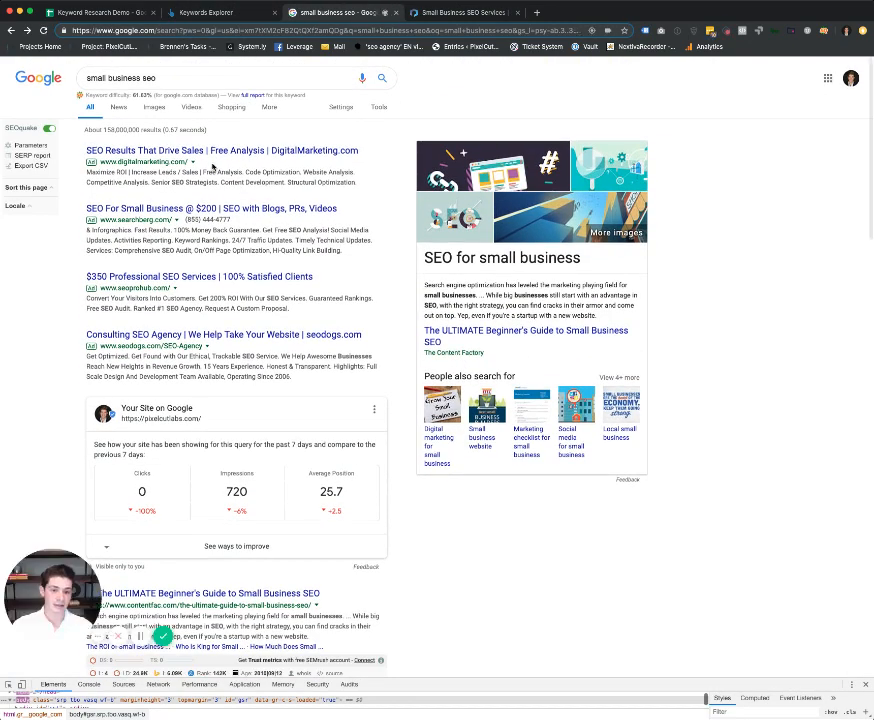
scroll(213, 168, "down", 10)
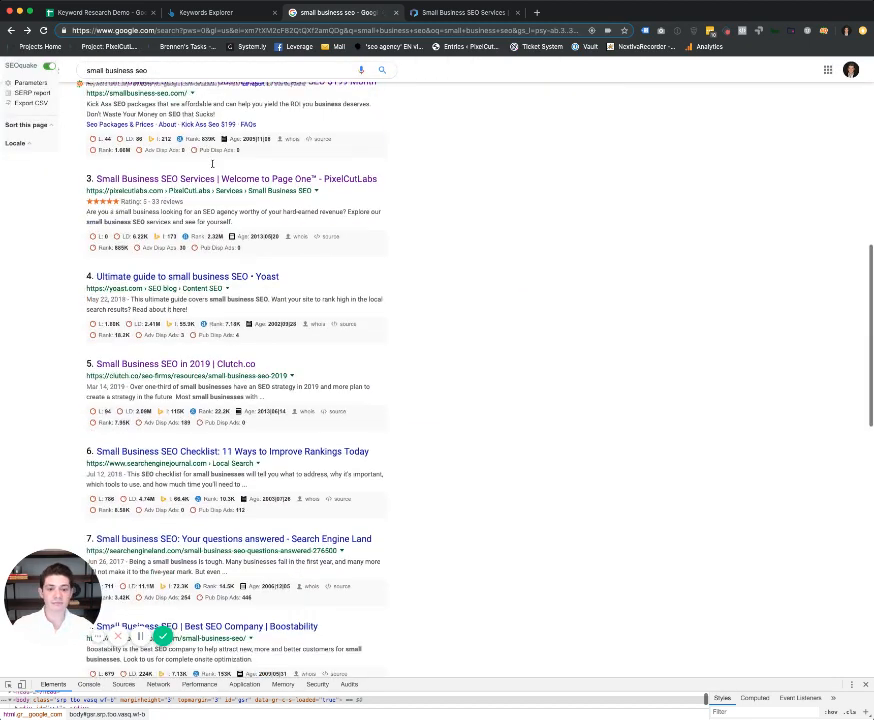
scroll(212, 167, "down", 2)
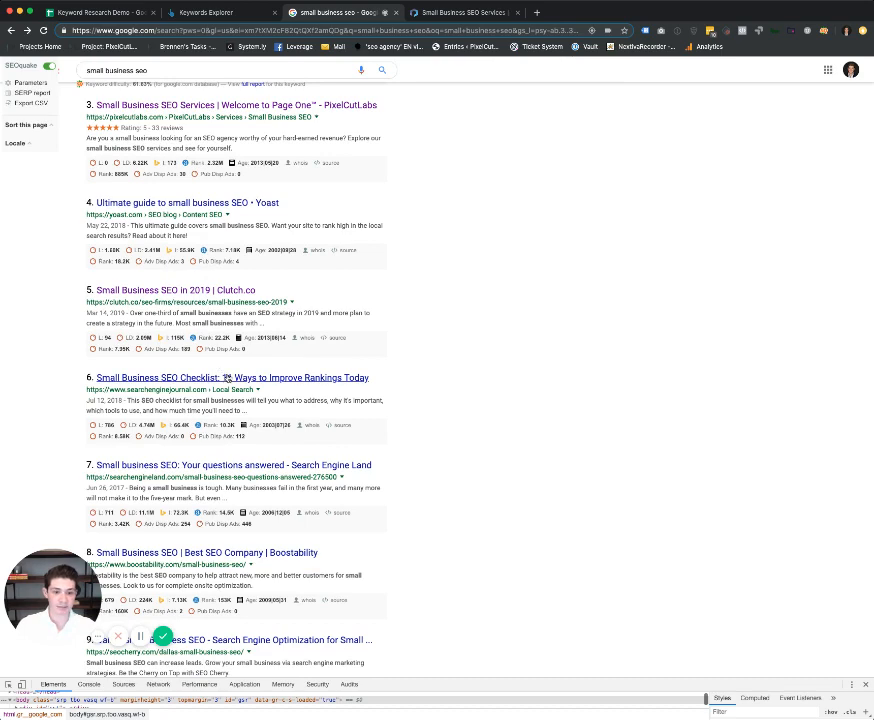
Step: Highlight the informational listings from Clutch, Yoast, Search Engine Journal and Search Engine Land among the organic results
scroll(218, 367, "up", 3)
left_click_drag(258, 417, 121, 416)
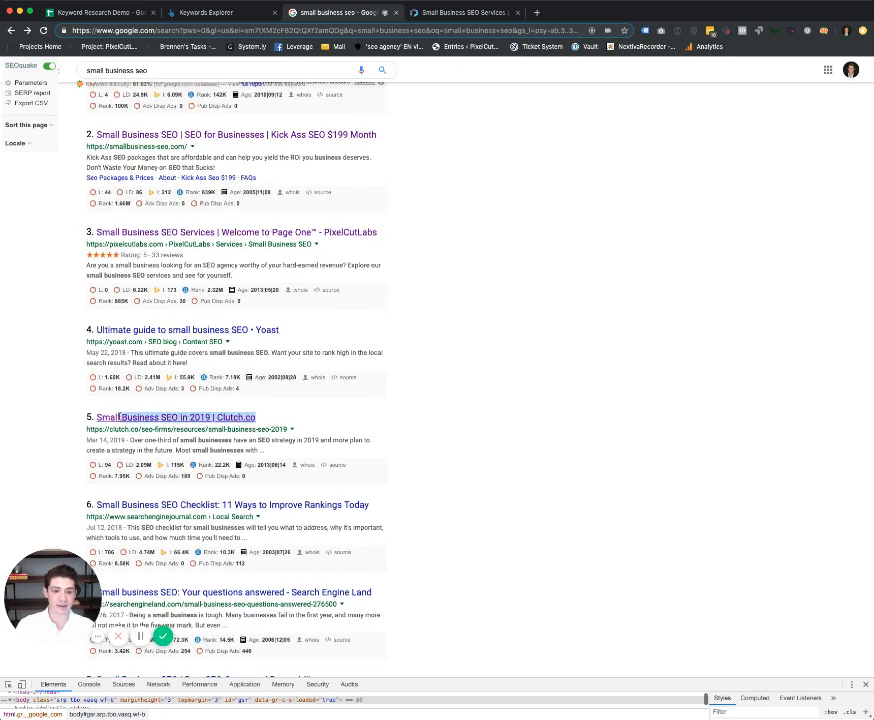
left_click_drag(320, 332, 84, 329)
left_click_drag(370, 508, 172, 472)
scroll(409, 415, "down", 3)
left_click_drag(409, 415, 64, 421)
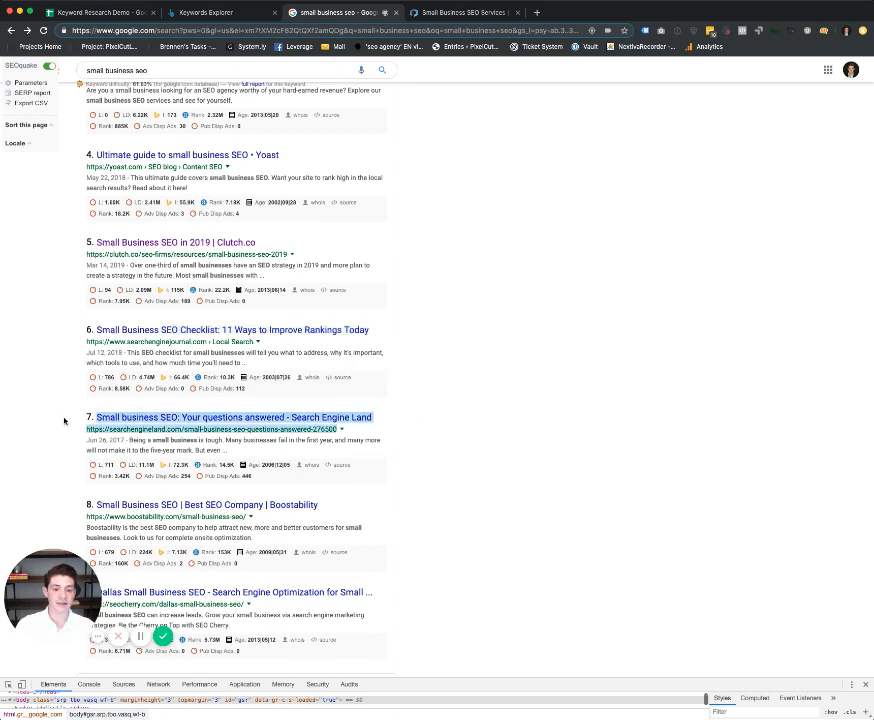
left_click(84, 425)
Step: Record "Mix of SVC & Info" as the Primary Makeup of Top 10 for "small business seo" in the Keyword Research Demo sheet
left_click(205, 12)
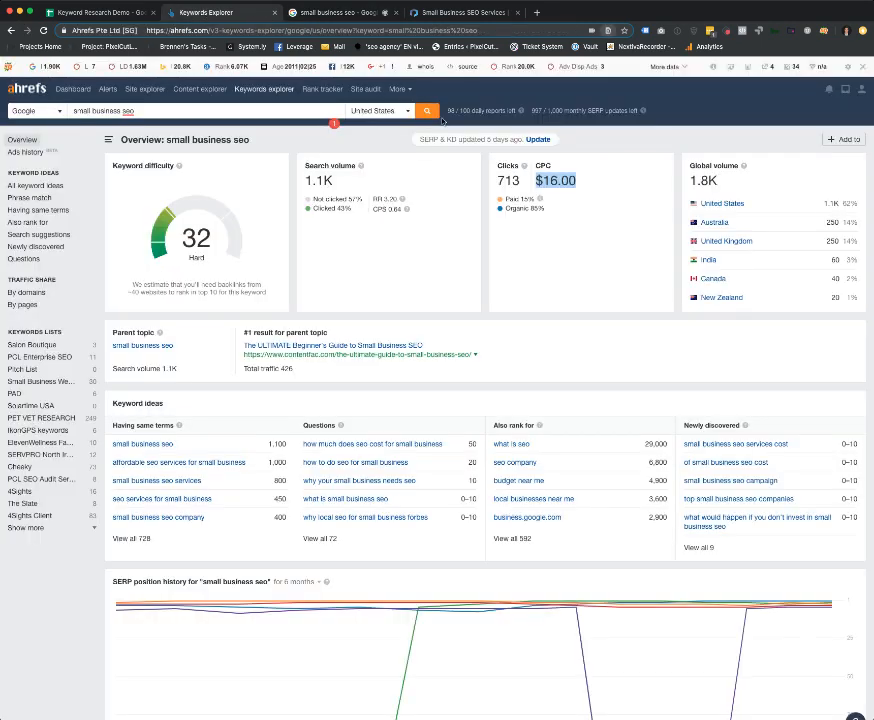
left_click(91, 12)
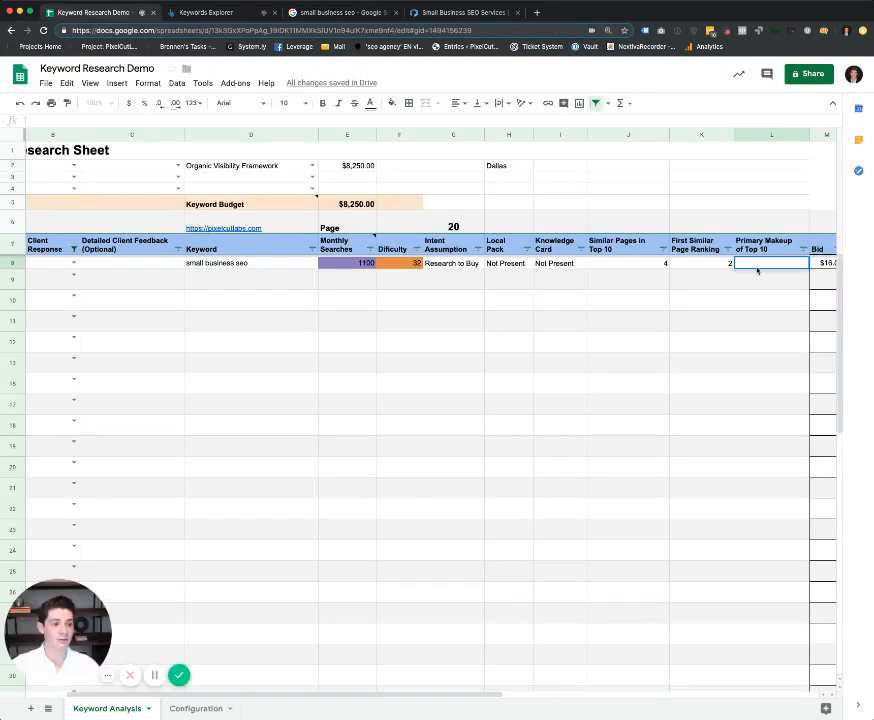
type("Mixe")
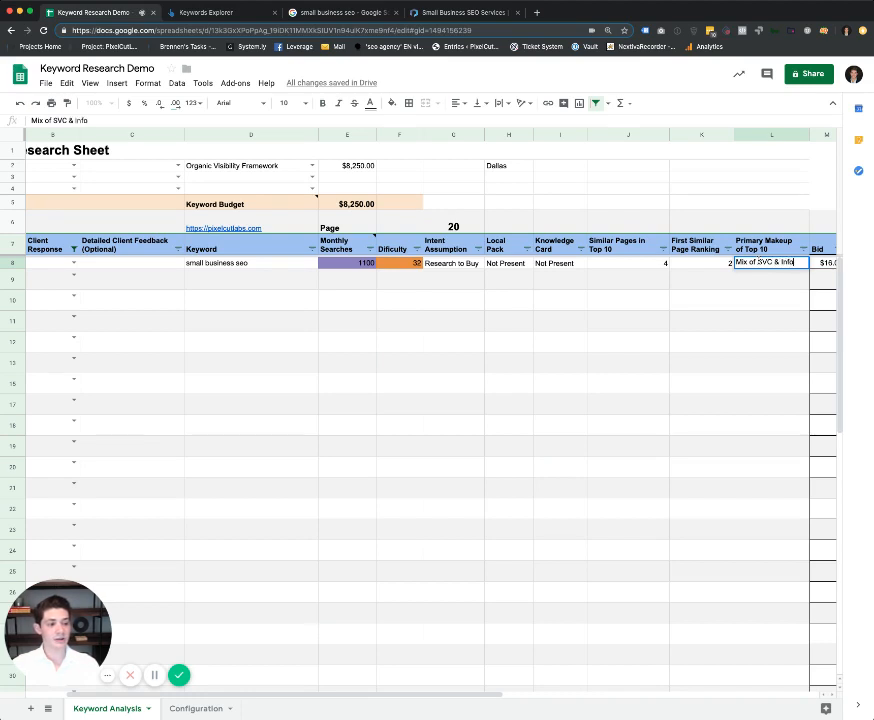
key("Tab")
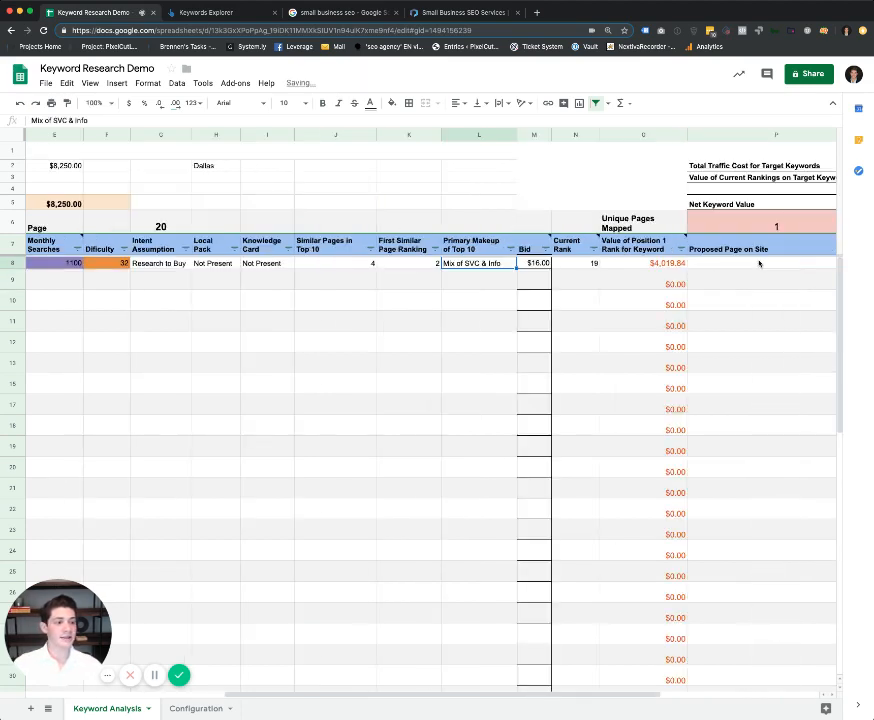
left_click(725, 279)
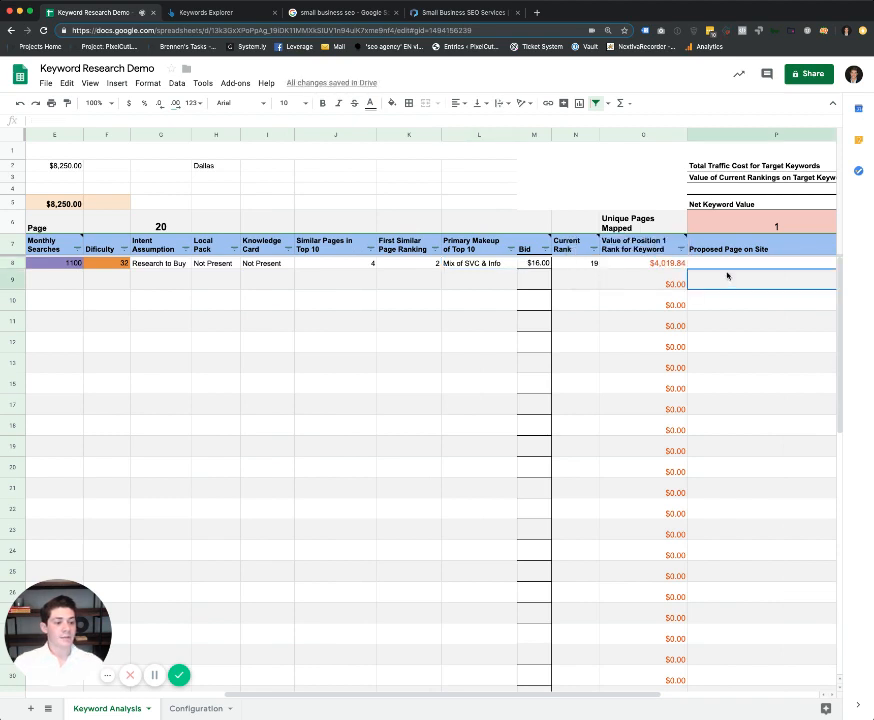
double_click(721, 266)
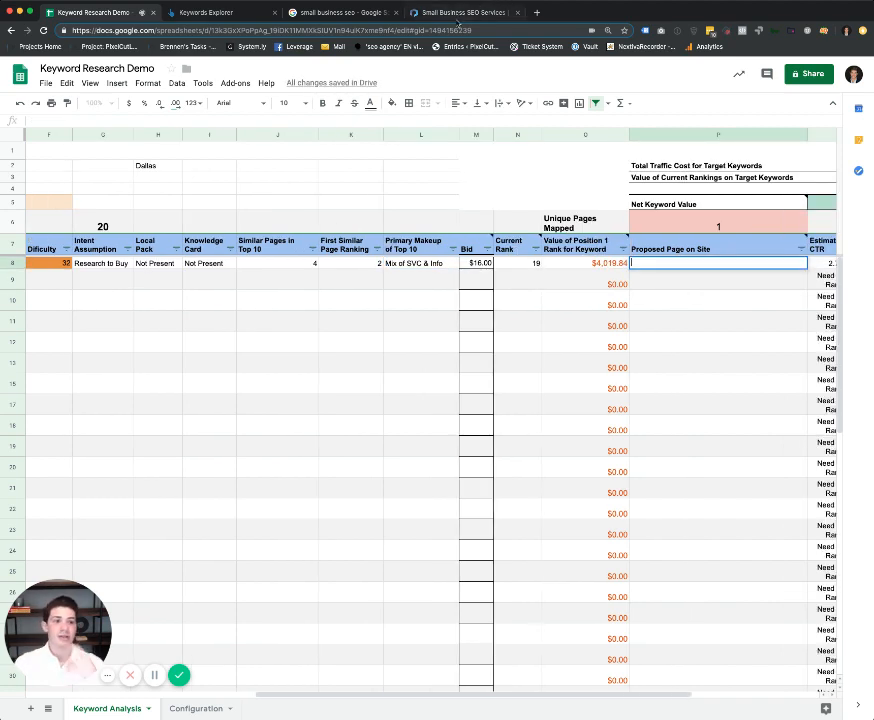
left_click(471, 13)
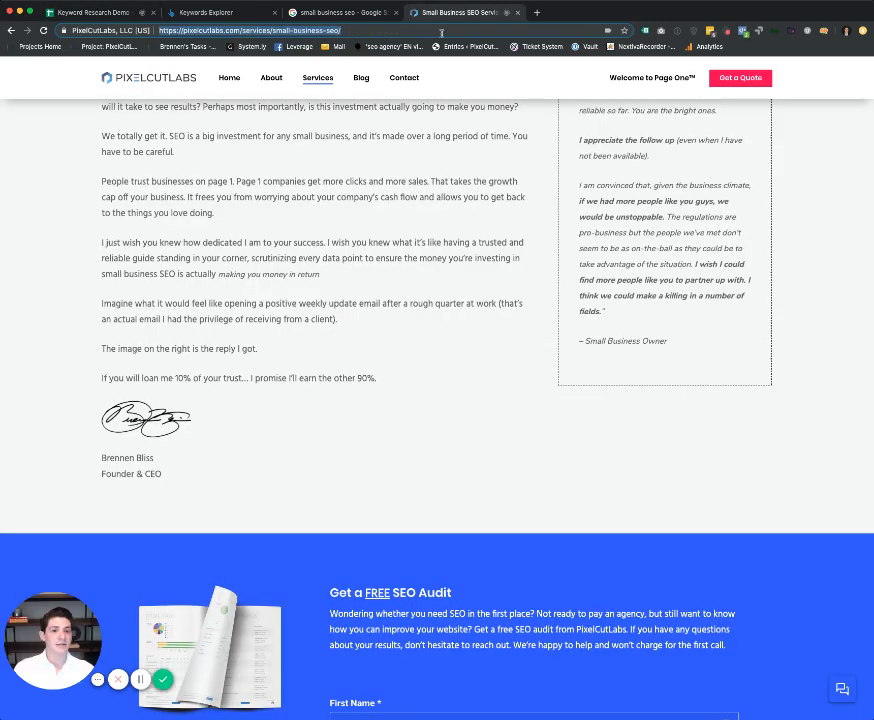
left_click(133, 12)
type("https://pixelcutlabs.com/services/small-business-seo/")
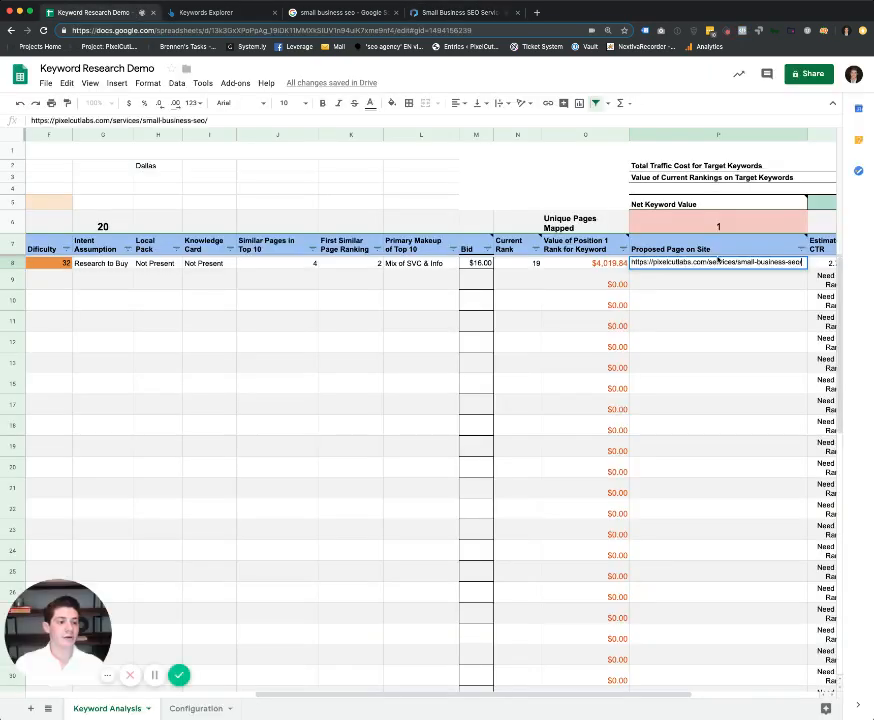
key("Return")
Step: Check the service page's text for the "small business seo" keyword and set In Text to YES in its sheet row
scroll(804, 302, "right", 5)
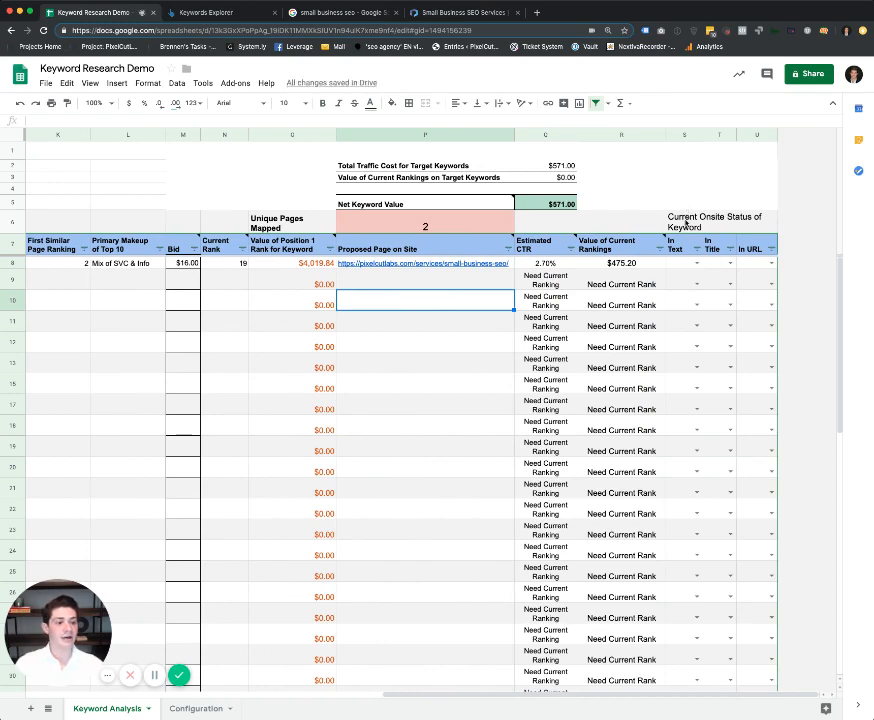
left_click(481, 12)
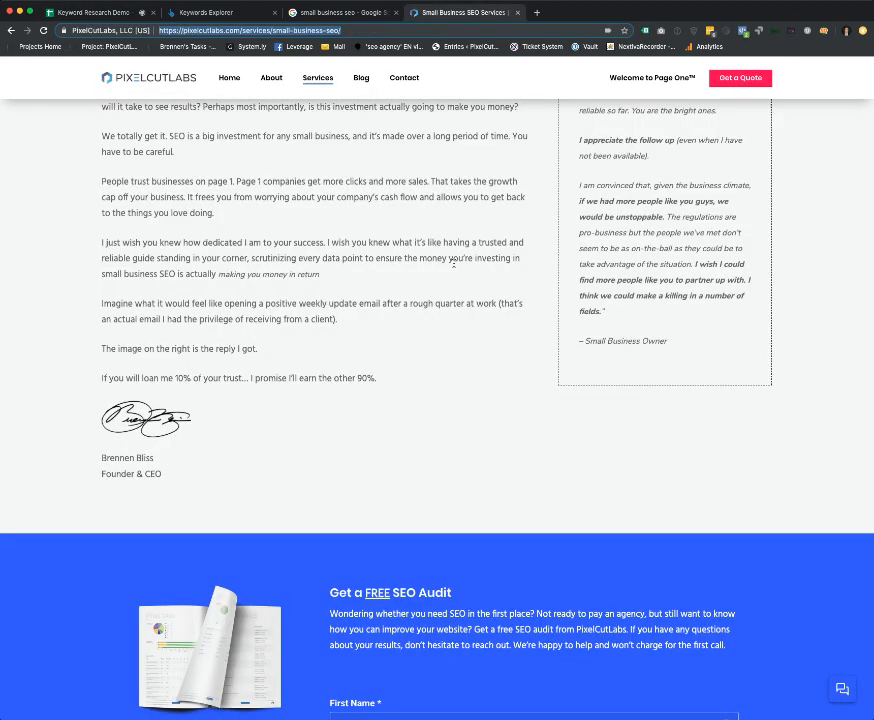
scroll(453, 265, "up", 10)
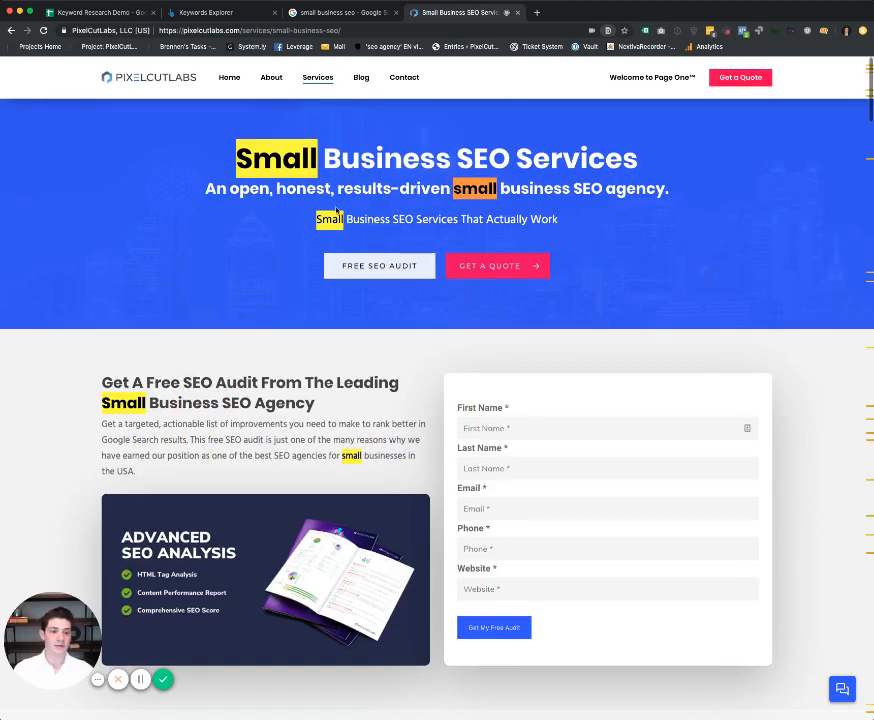
scroll(476, 247, "down", 7)
left_click(73, 13)
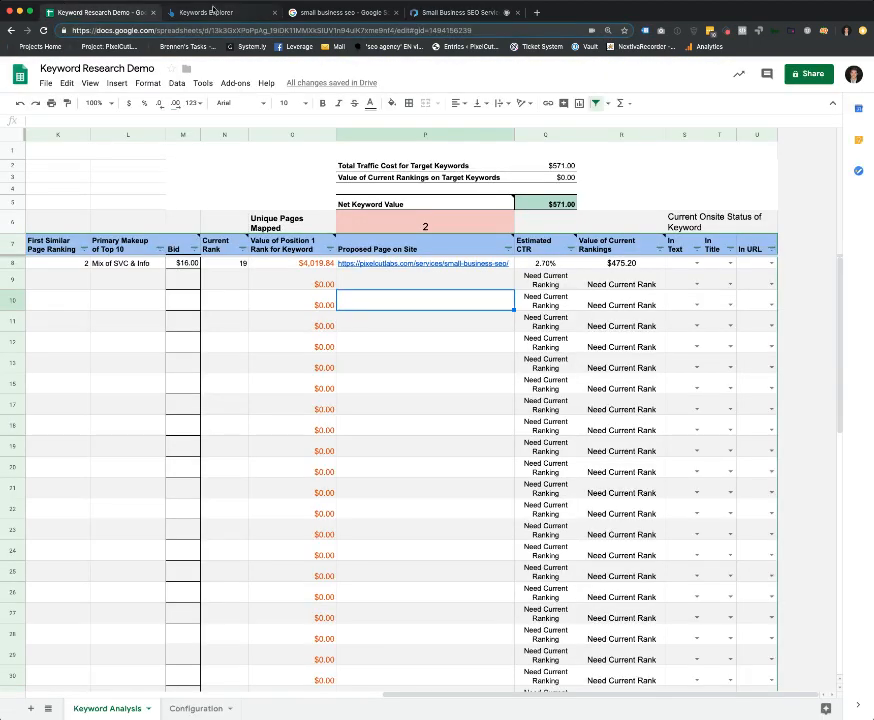
left_click(684, 264)
left_click(679, 279)
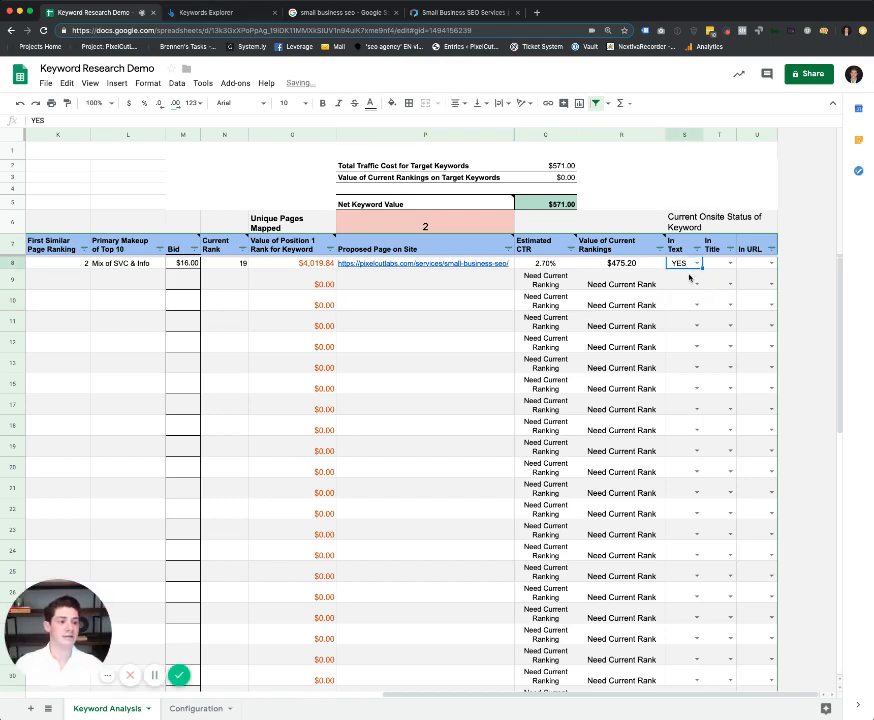
Step: Inspect the service page's source code and search it for "title" to locate the page's title tag
left_click(434, 14)
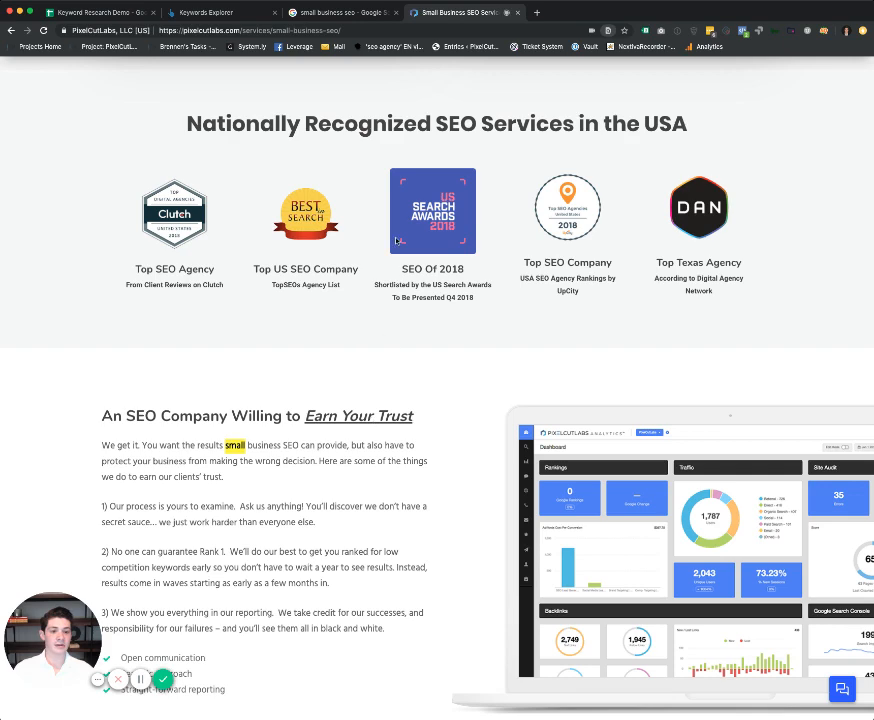
key("super+alt+i")
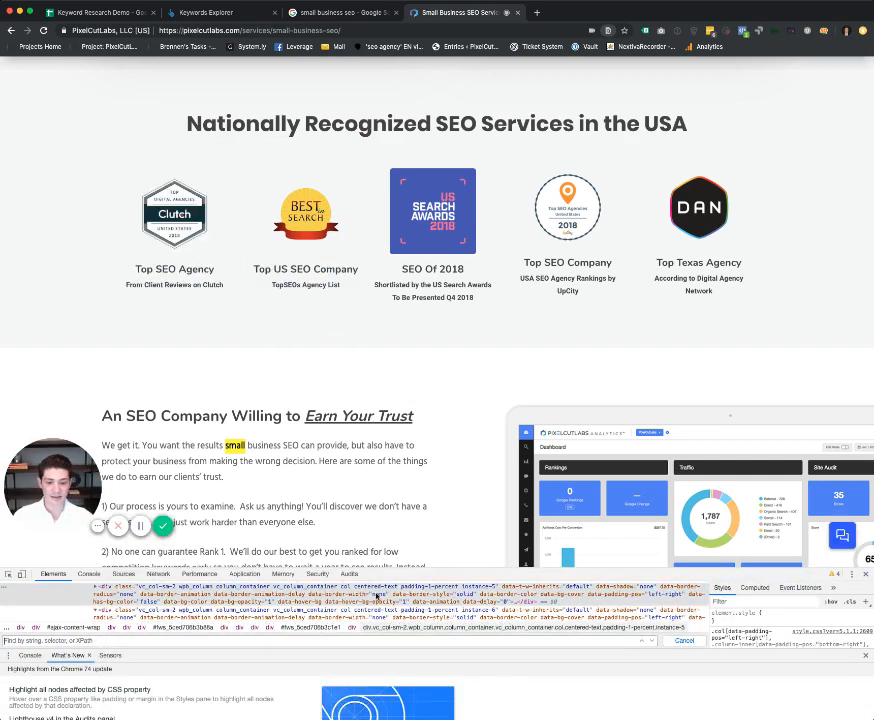
type("title")
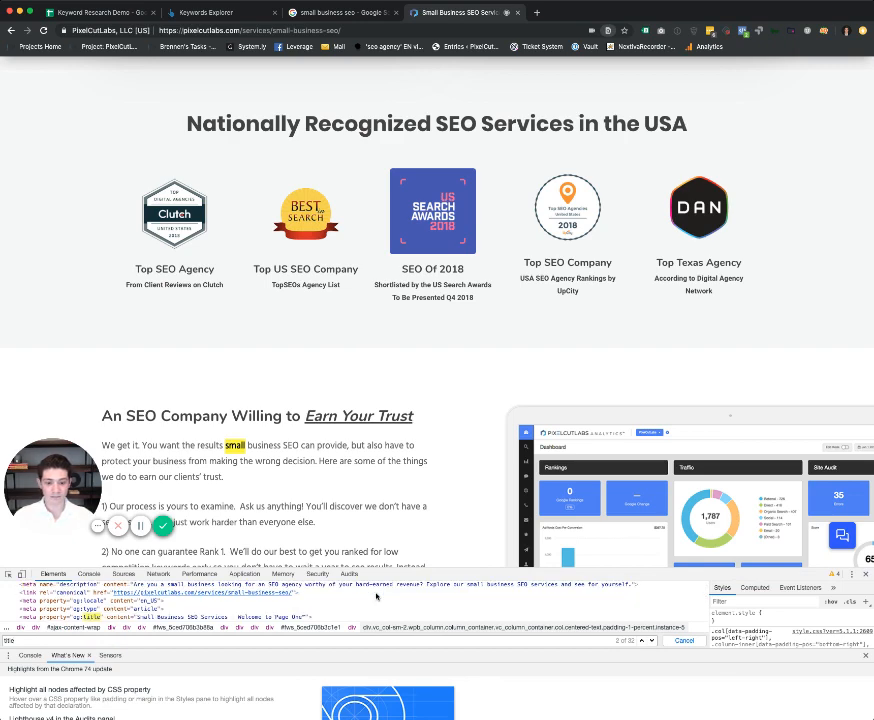
left_click(645, 642)
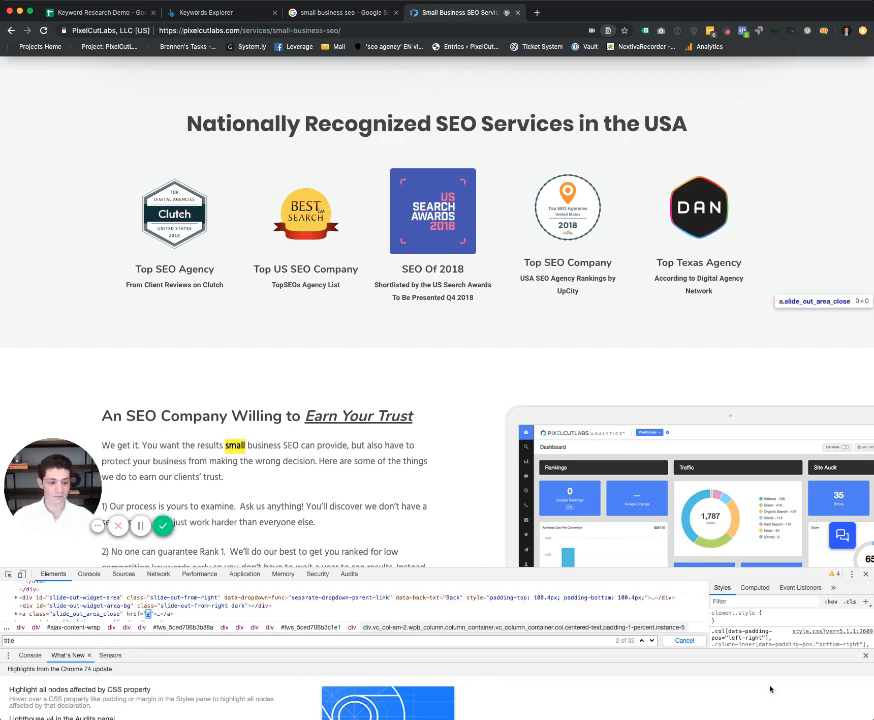
left_click(643, 642)
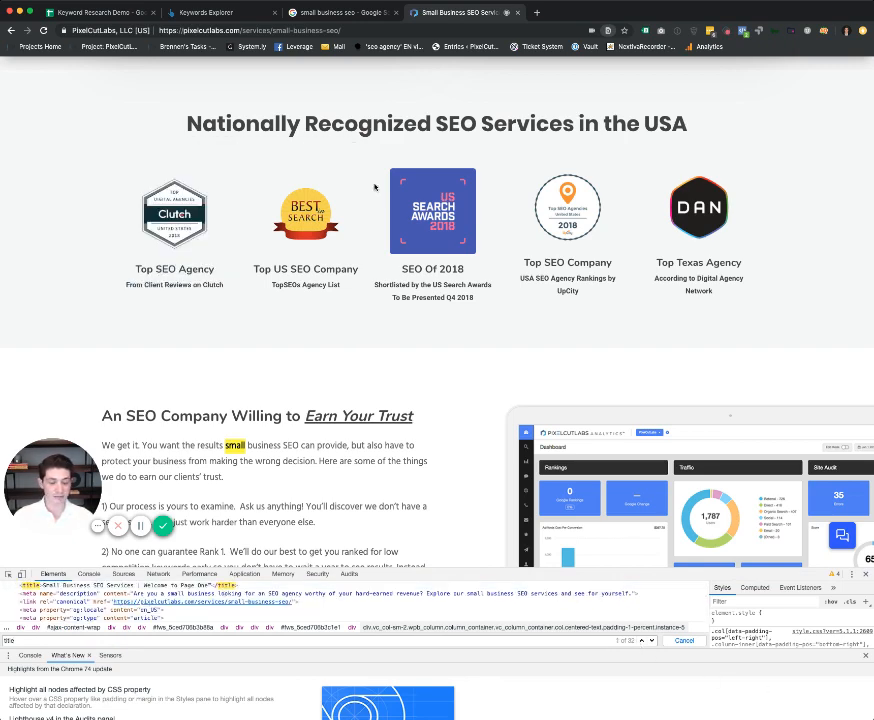
Step: Switch to the Keyword Research Demo sheet and set In Title to YES for "small business seo"
left_click(350, 13)
left_click(232, 13)
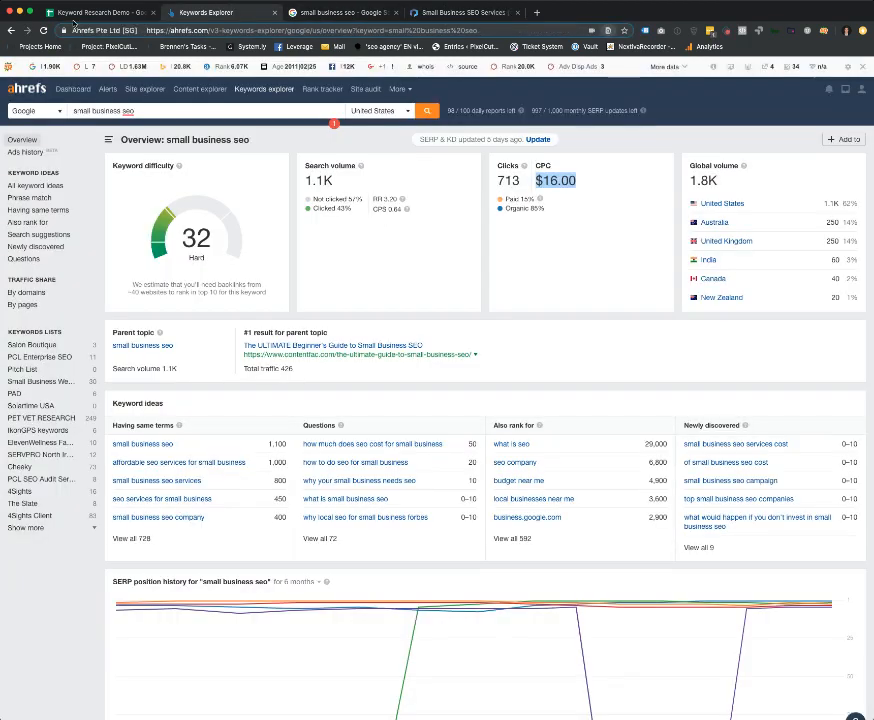
left_click(72, 14)
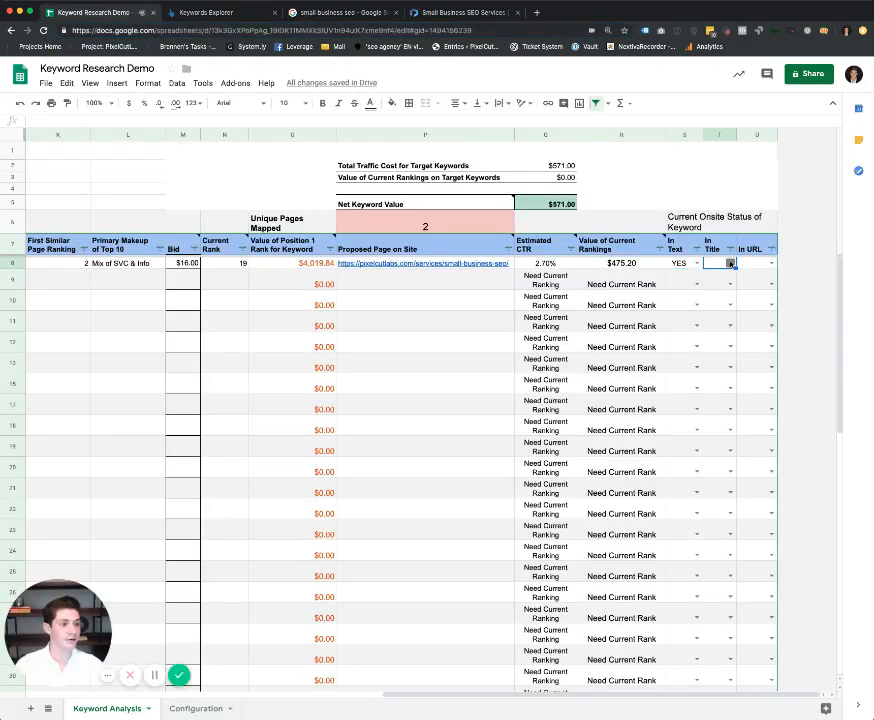
left_click(731, 263)
left_click(714, 277)
Step: Check the service page's address for the keyword and set In URL to YES in the "small business seo" row
left_click(434, 13)
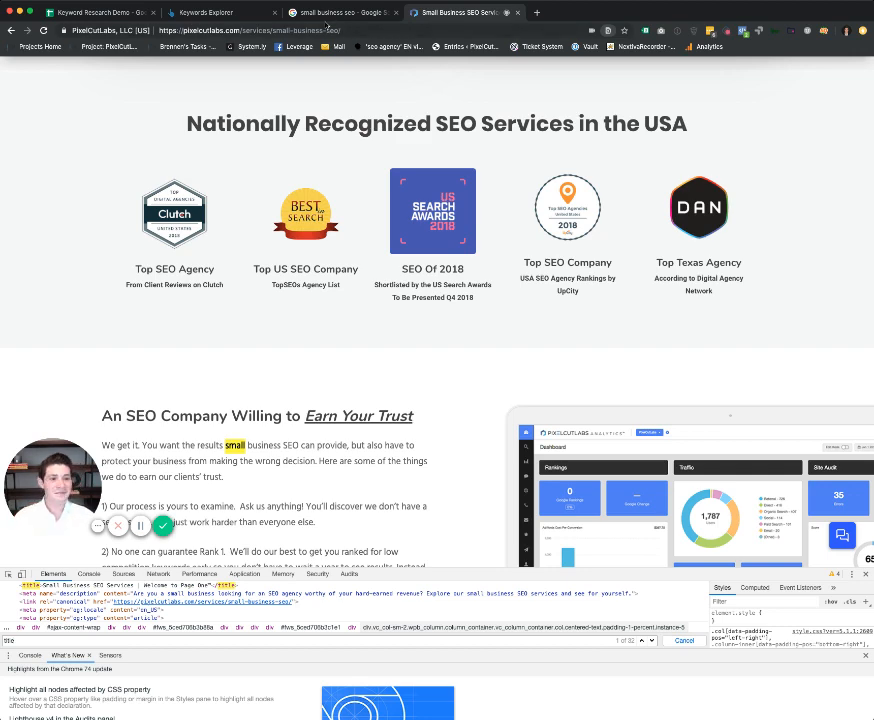
left_click(90, 12)
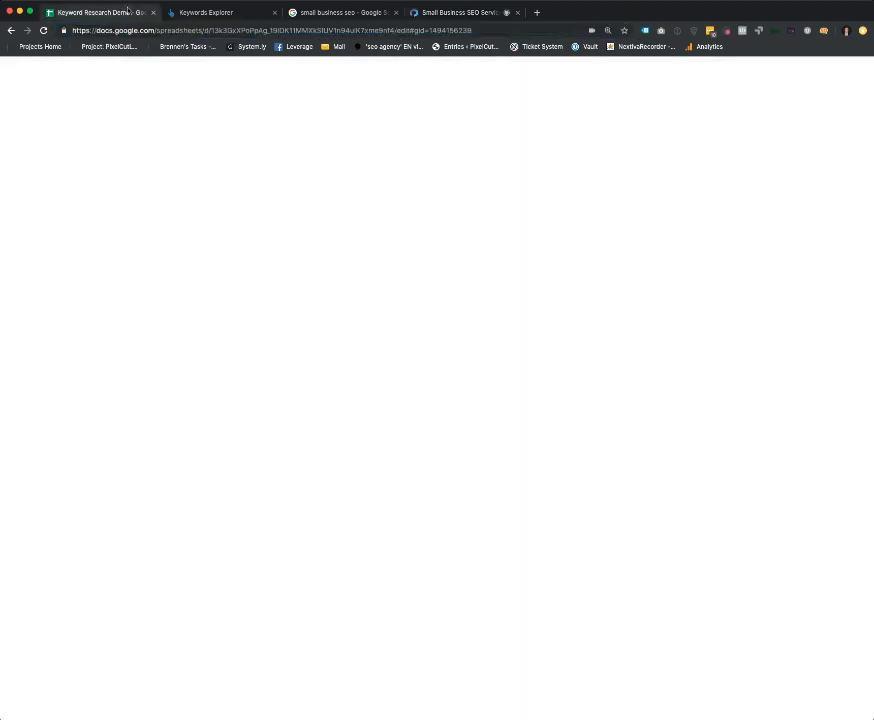
left_click(771, 263)
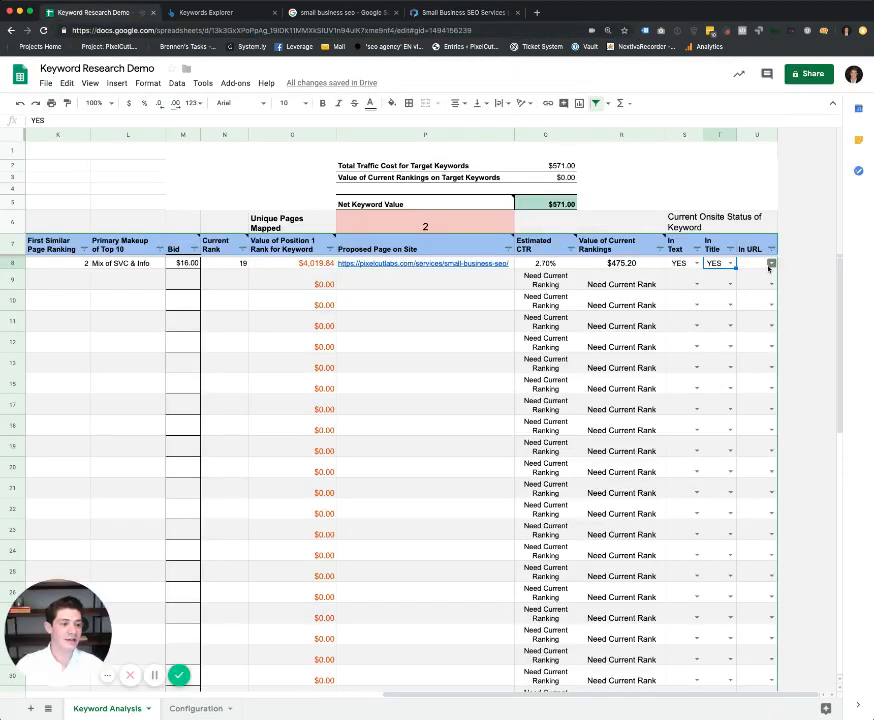
left_click(748, 278)
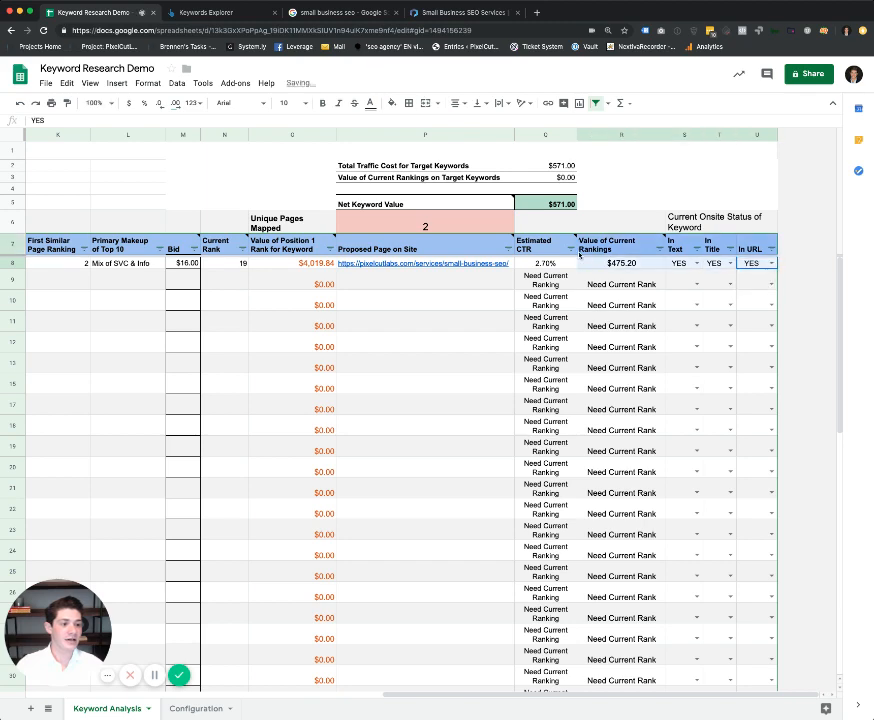
Step: Review the "small business seo" row from its difficulty score across to the proposed page
scroll(576, 259, "left", 10)
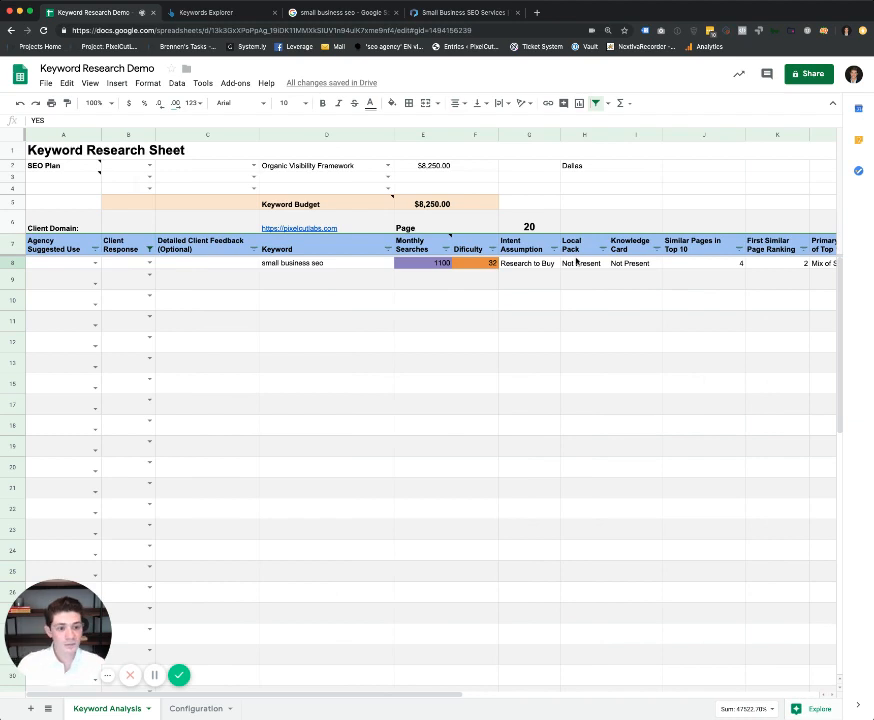
left_click(464, 254)
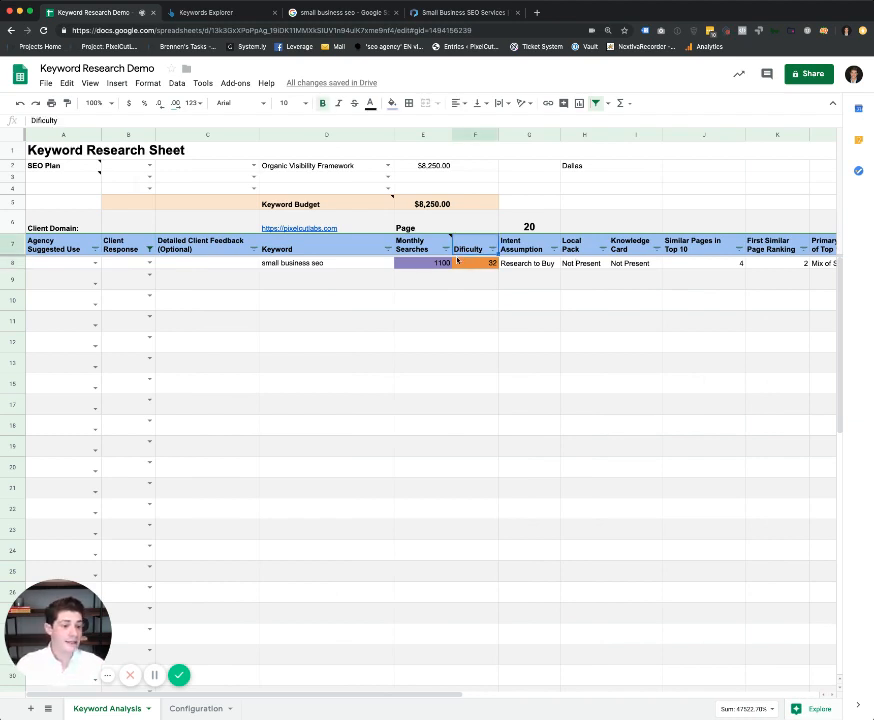
left_click(463, 263)
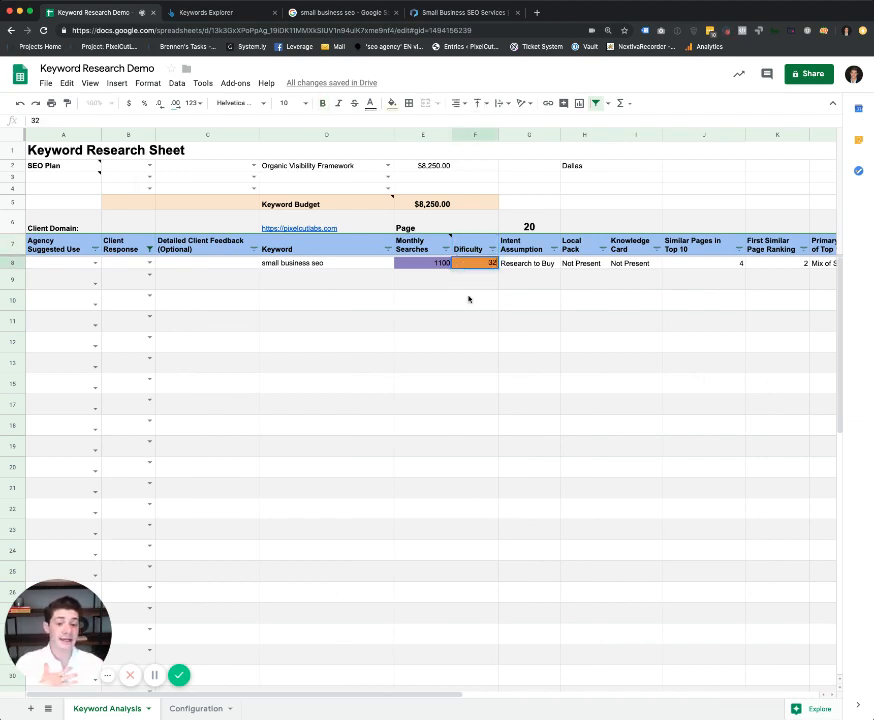
left_click(468, 298)
left_click(485, 265)
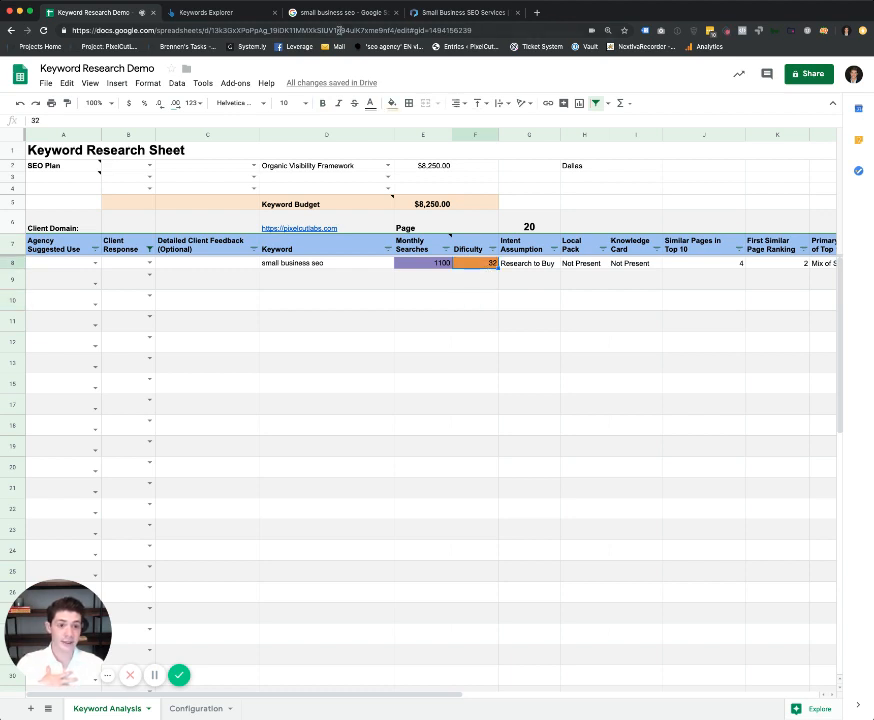
scroll(473, 234, "right", 5)
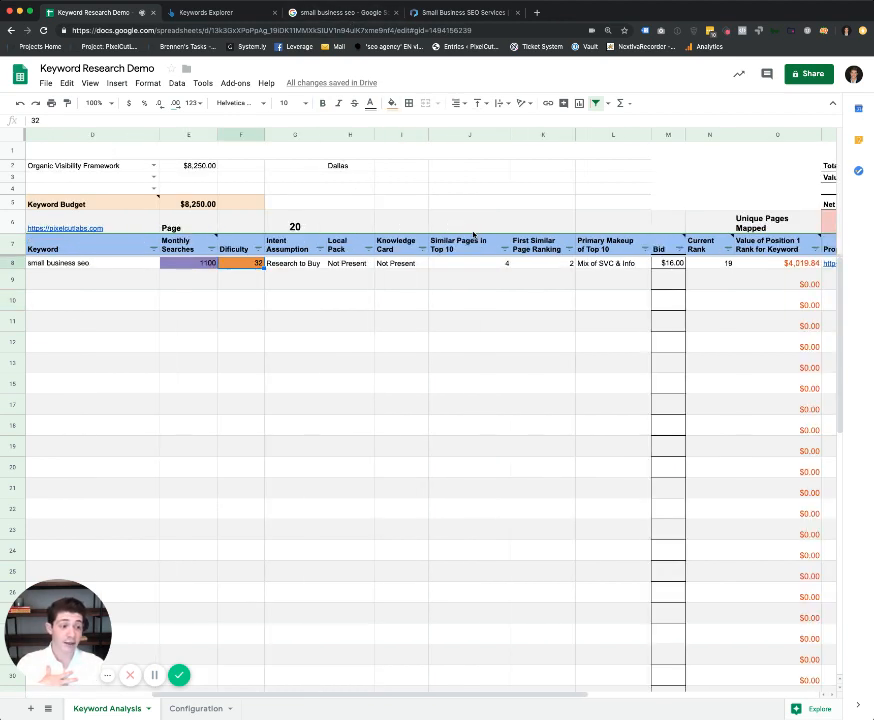
scroll(473, 234, "left", 2)
scroll(473, 234, "right", 4)
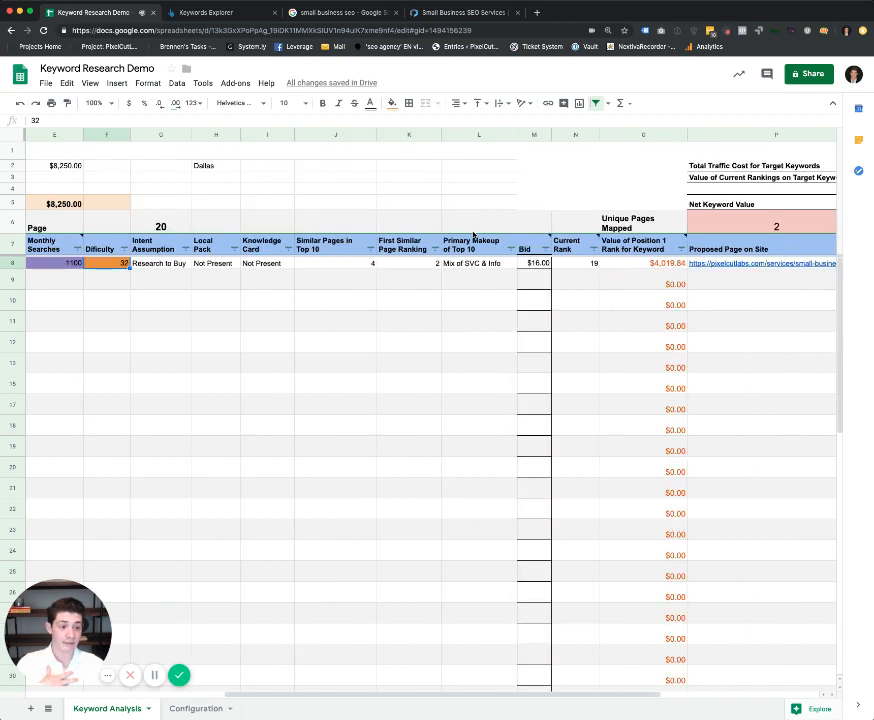
scroll(473, 234, "left", 3)
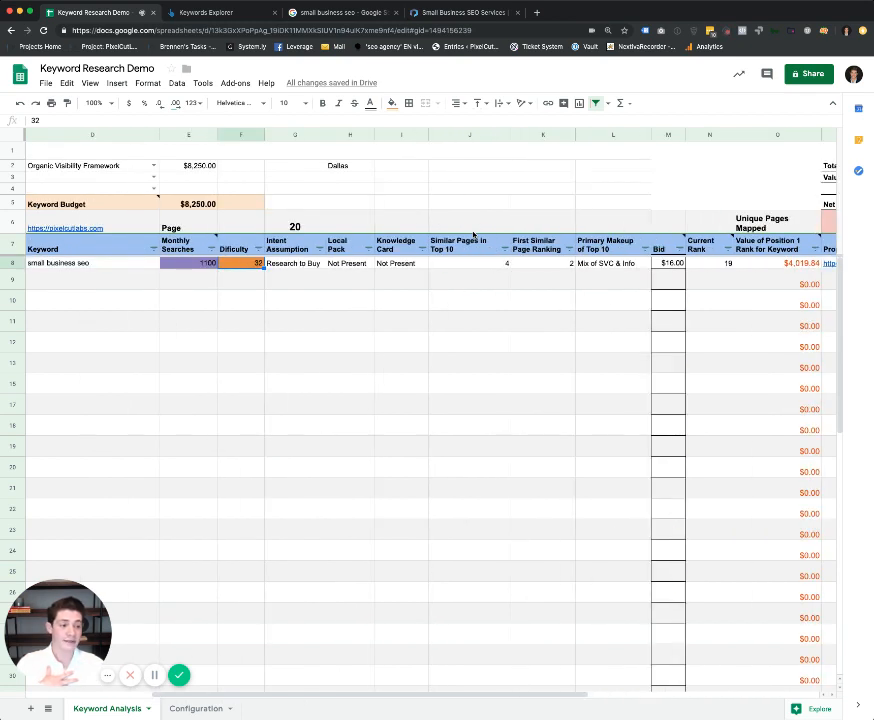
scroll(473, 234, "left", 4)
Step: View the Agency Suggested Use options for "small business seo" and check them against the keyword and its monthly searches
left_click(95, 263)
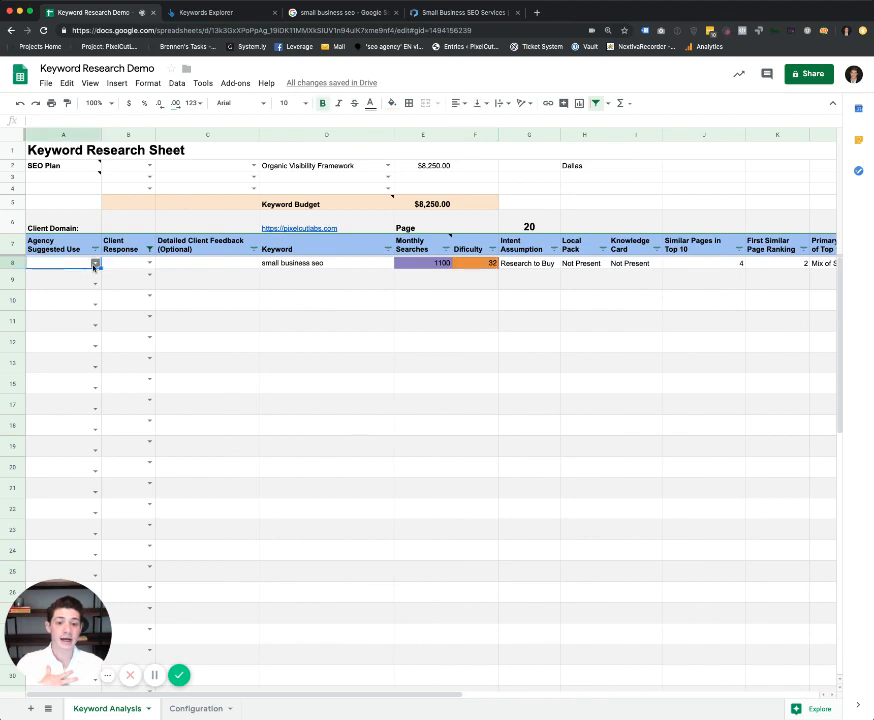
left_click(97, 263)
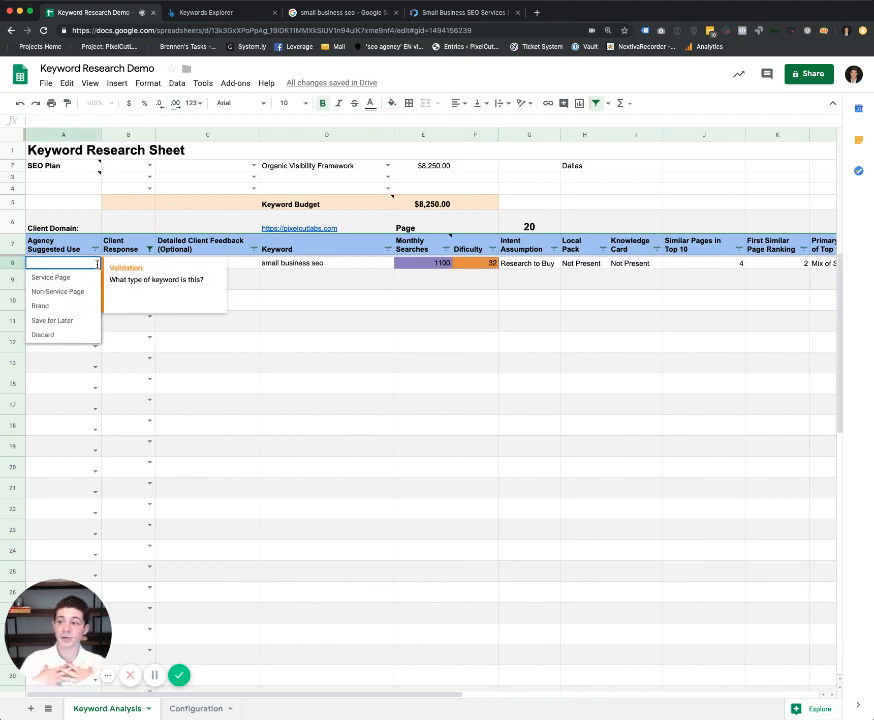
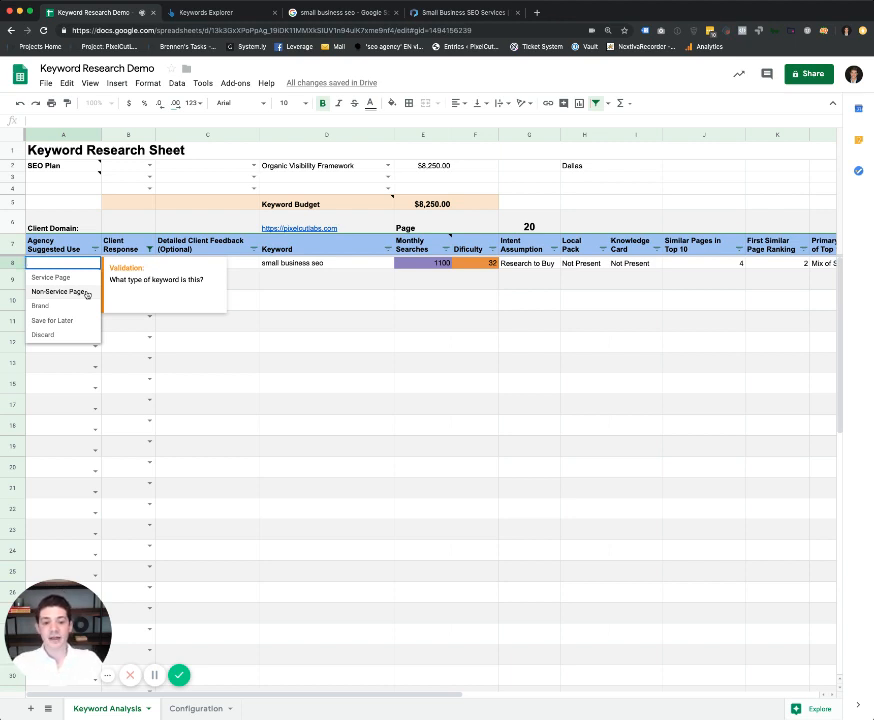
left_click(276, 253)
left_click(298, 264)
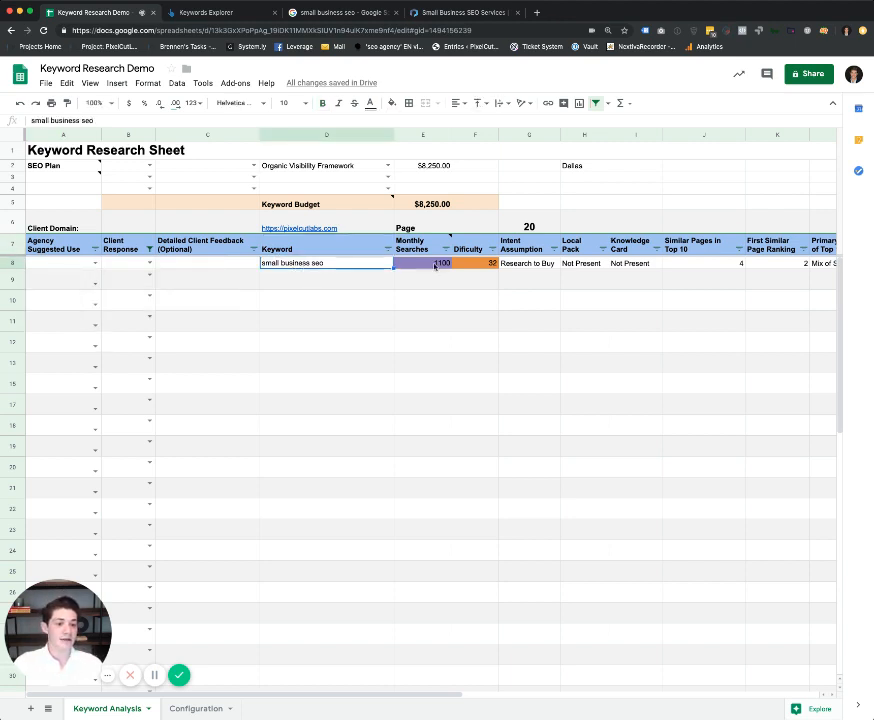
left_click(435, 265)
left_click(96, 262)
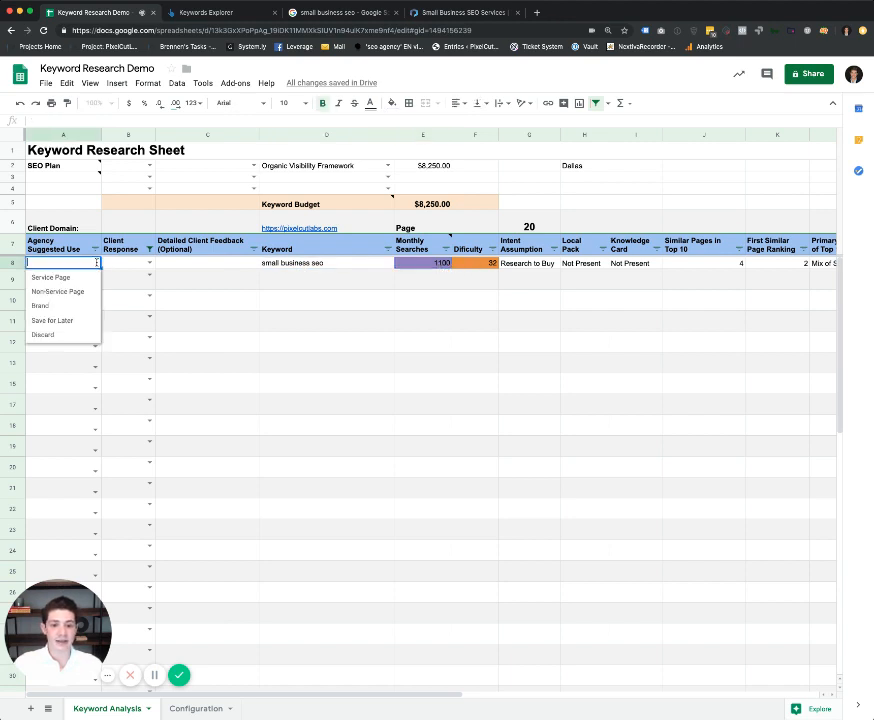
Step: Weigh the keyword's difficulty, intent assumption and monthly searches against the Agency Suggested Use options
left_click(490, 267)
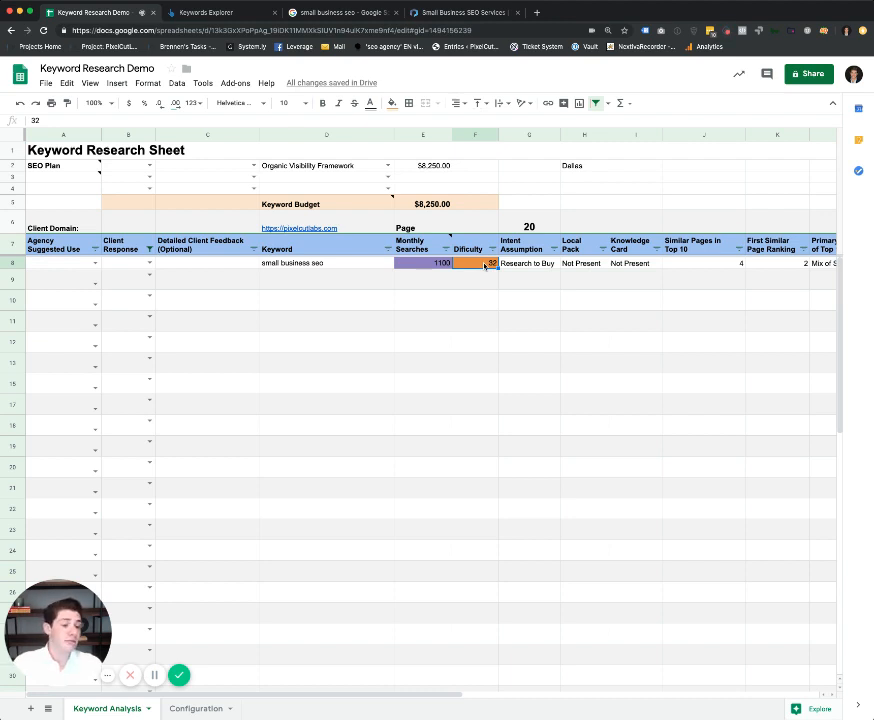
left_click(506, 264)
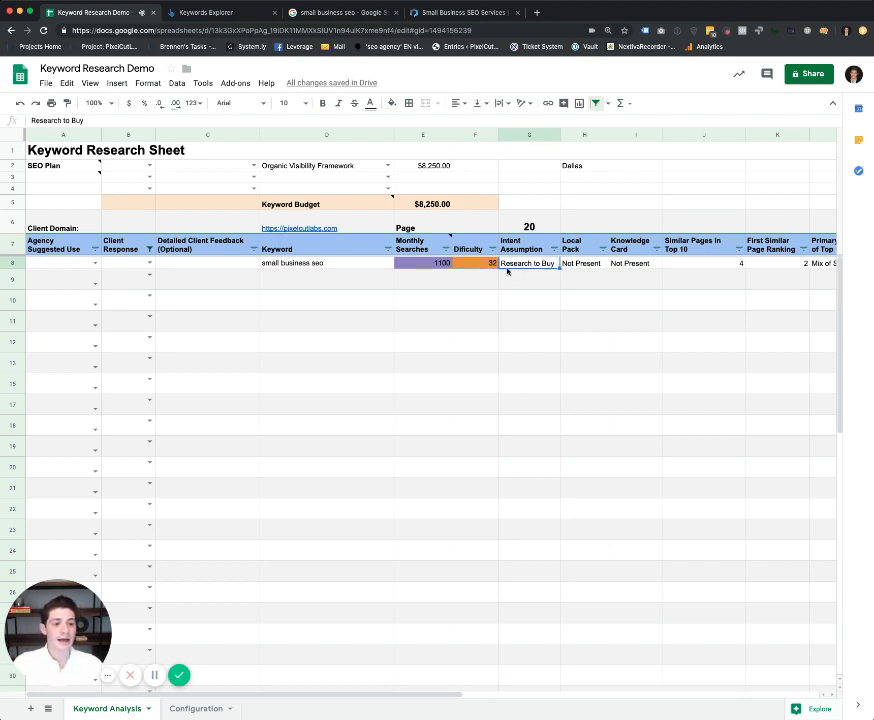
left_click(466, 266)
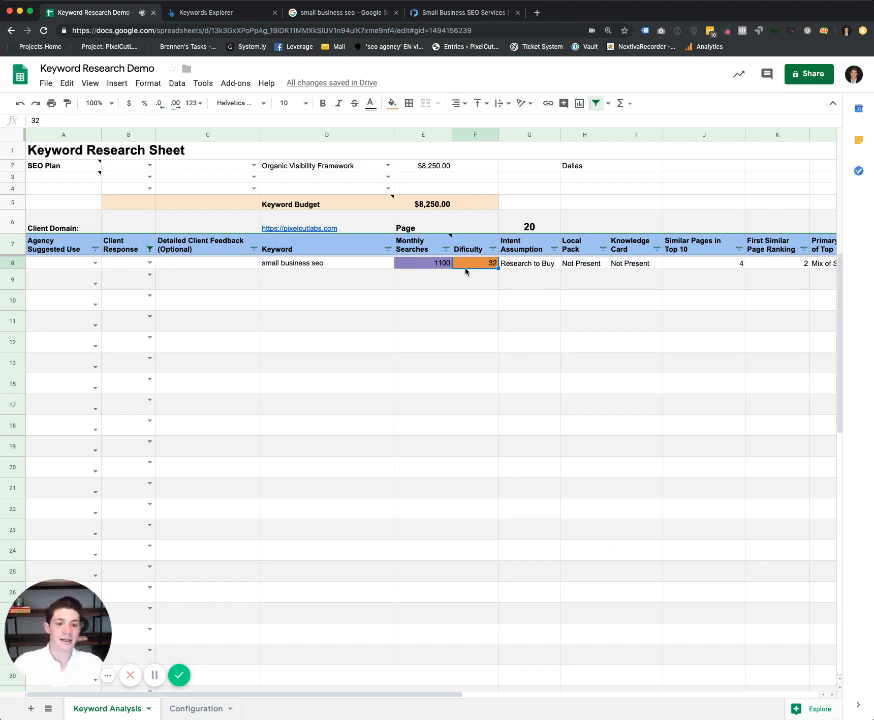
left_click(422, 263)
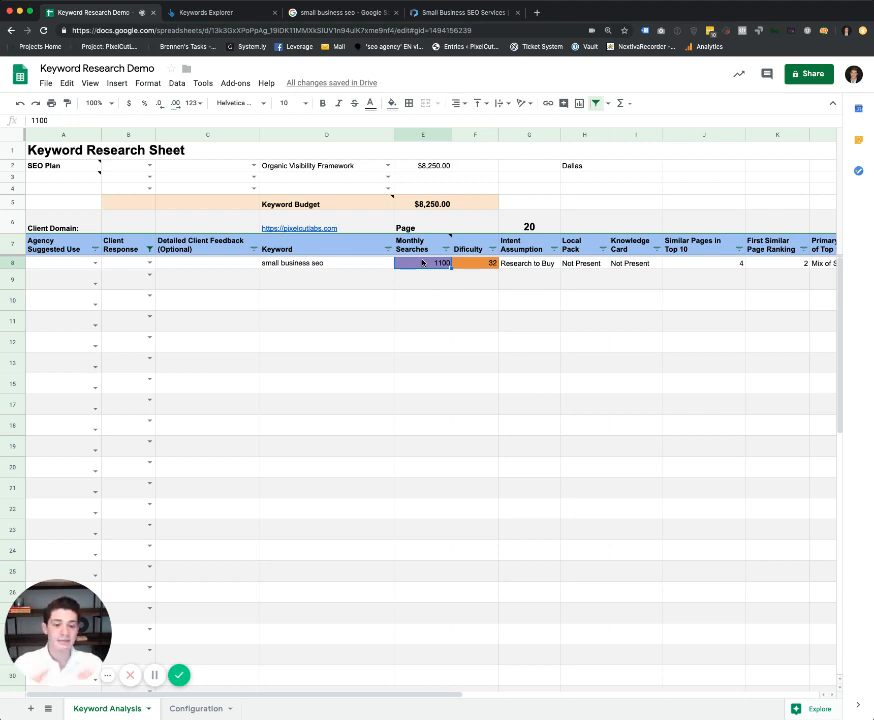
left_click(94, 262)
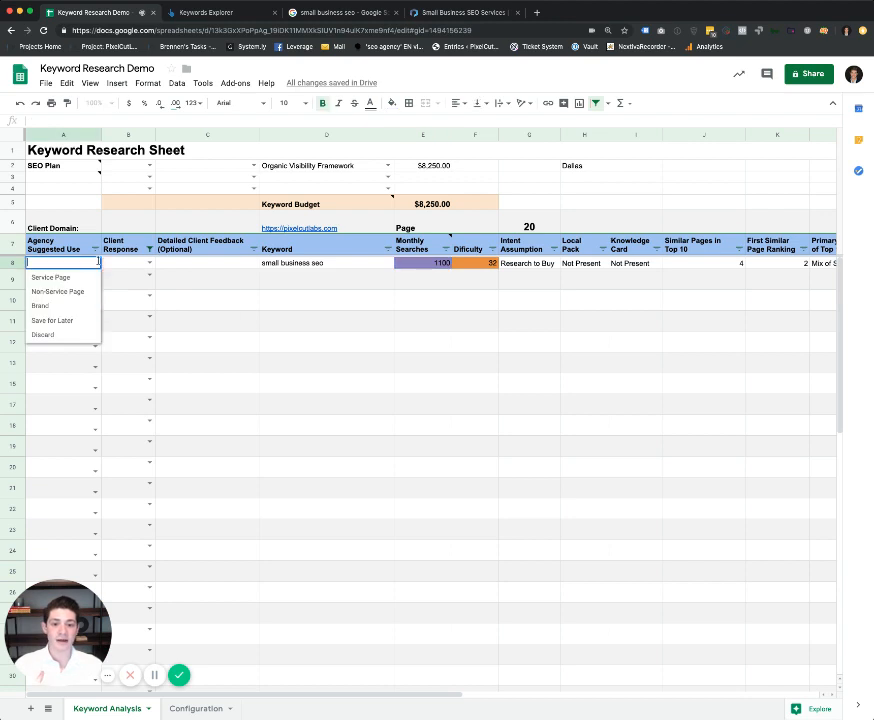
left_click(300, 300)
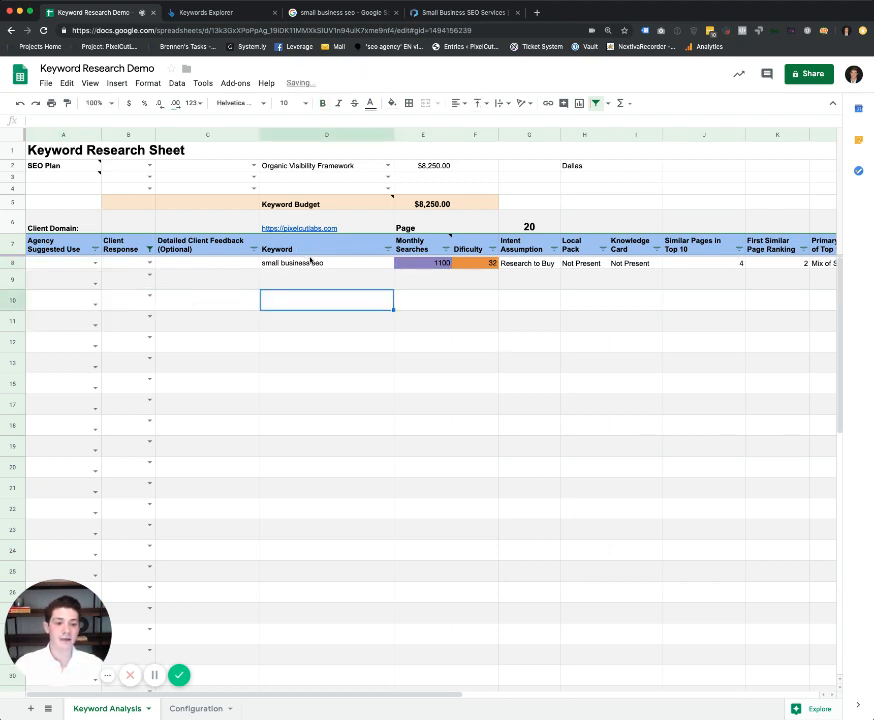
Step: Examine the keyword's Similar Pages in Top 10, First Similar Page Ranking and Primary Makeup of Top 10 values
left_click(315, 264)
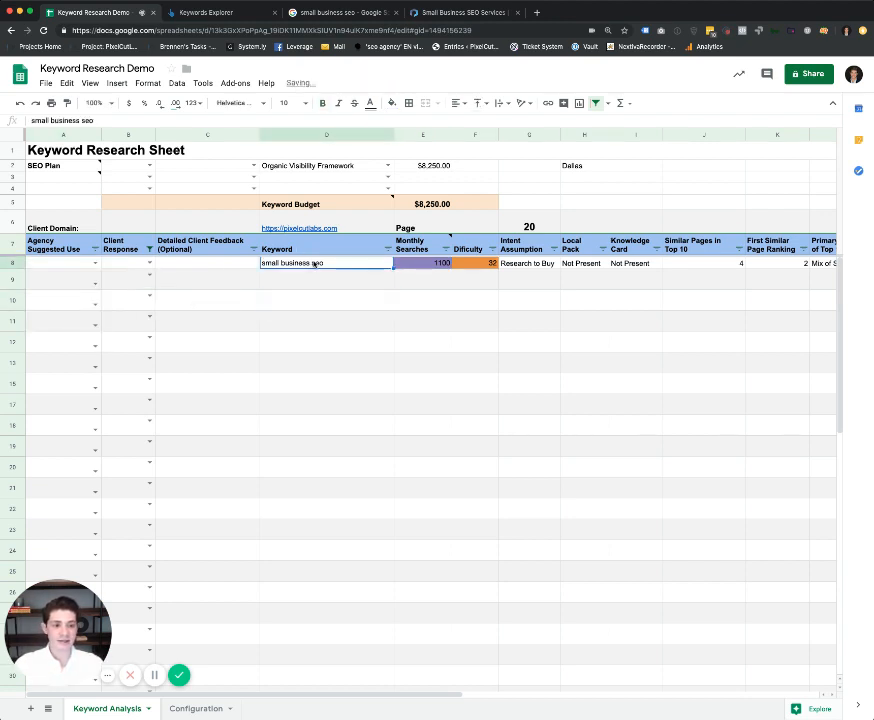
left_click(729, 265)
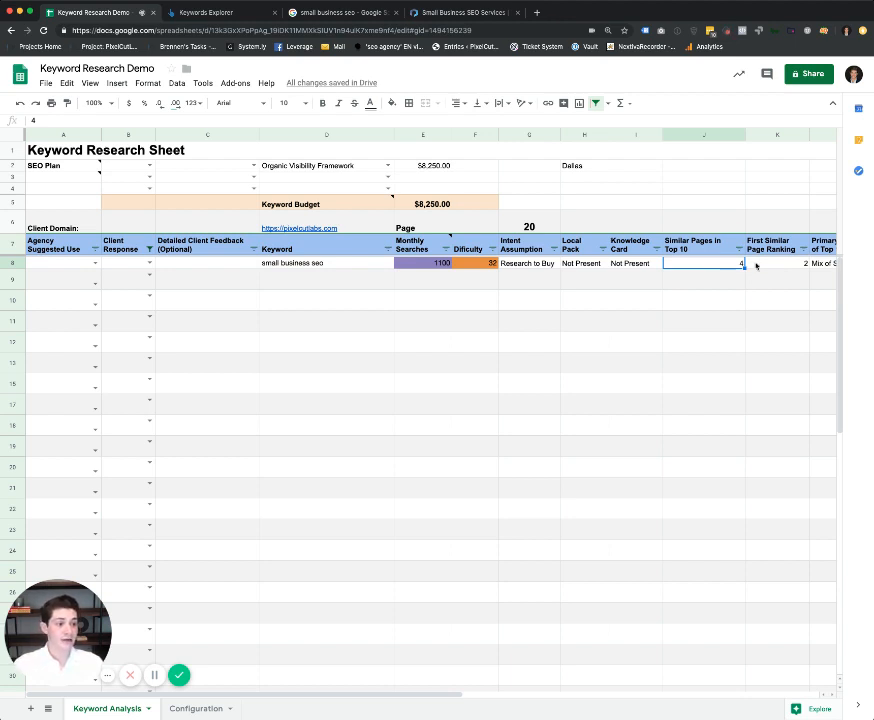
left_click(772, 263)
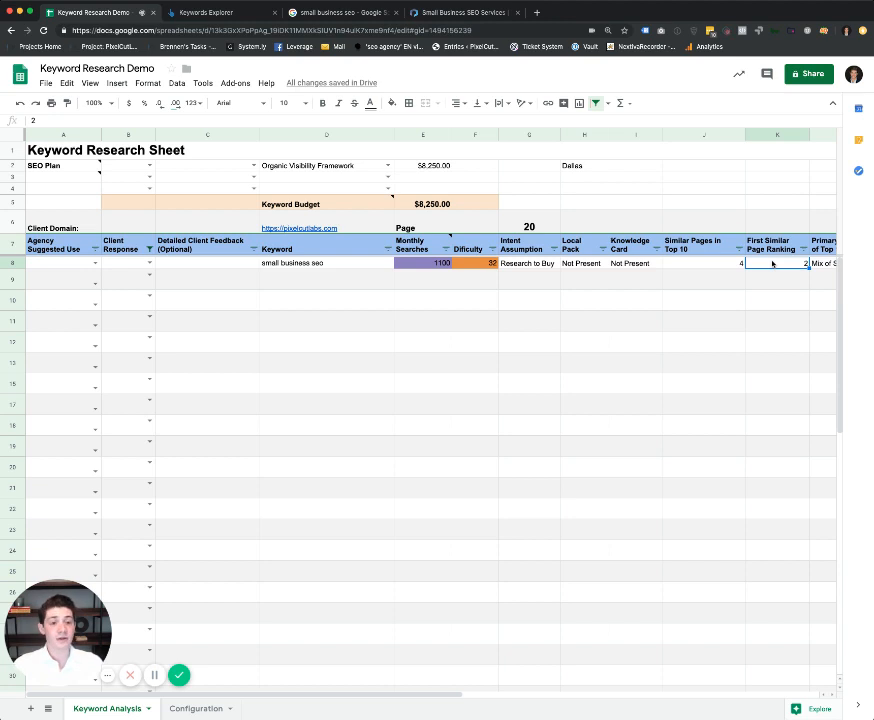
scroll(772, 263, "right", 2)
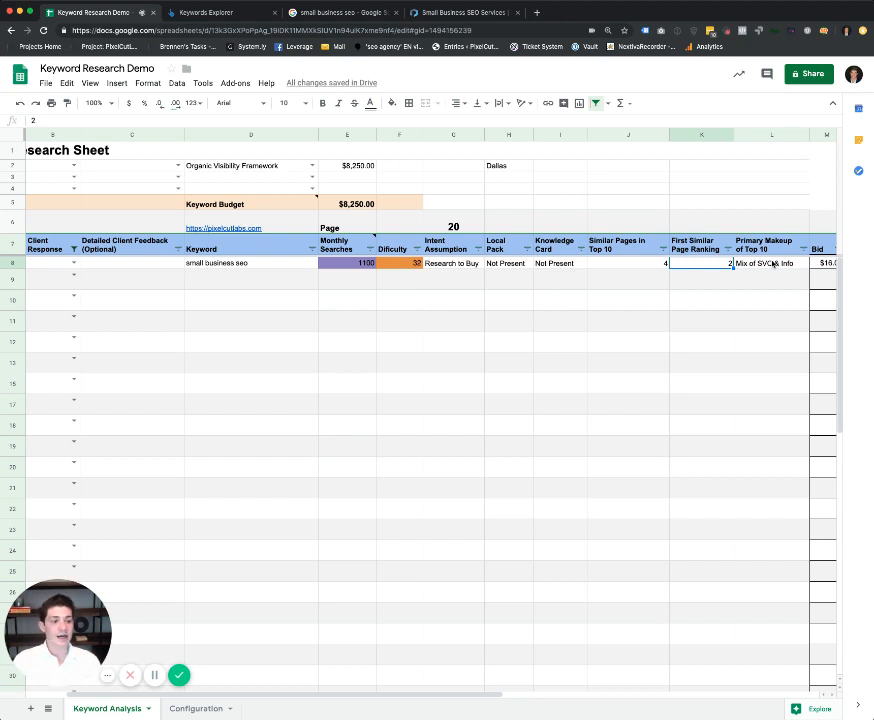
scroll(773, 263, "right", 5)
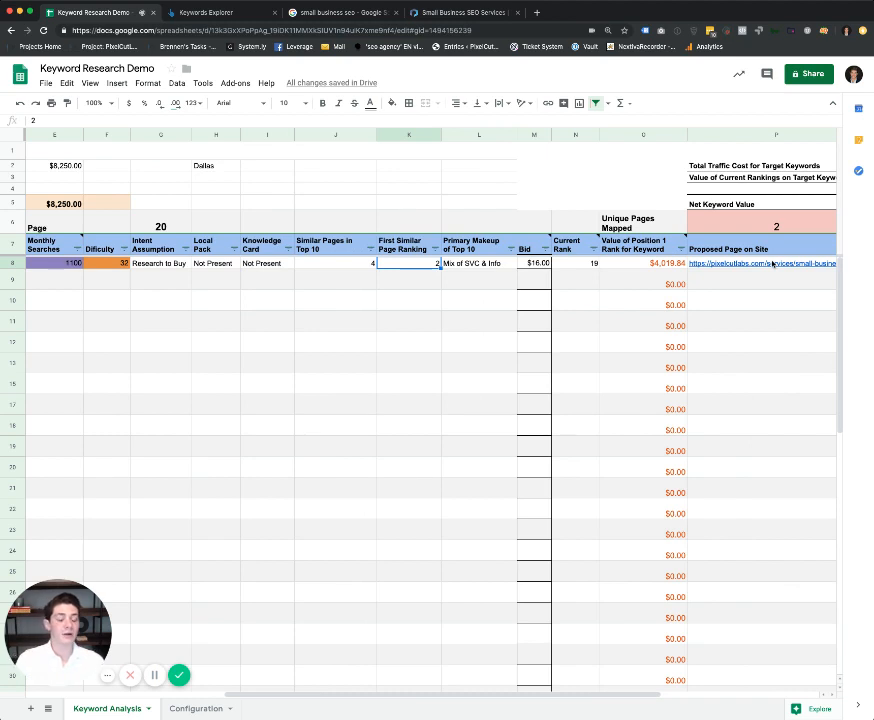
Step: Examine the keyword's bid and its Value of Position 1 formula, along with the current rank and onsite status columns
left_click(530, 249)
left_click(538, 263)
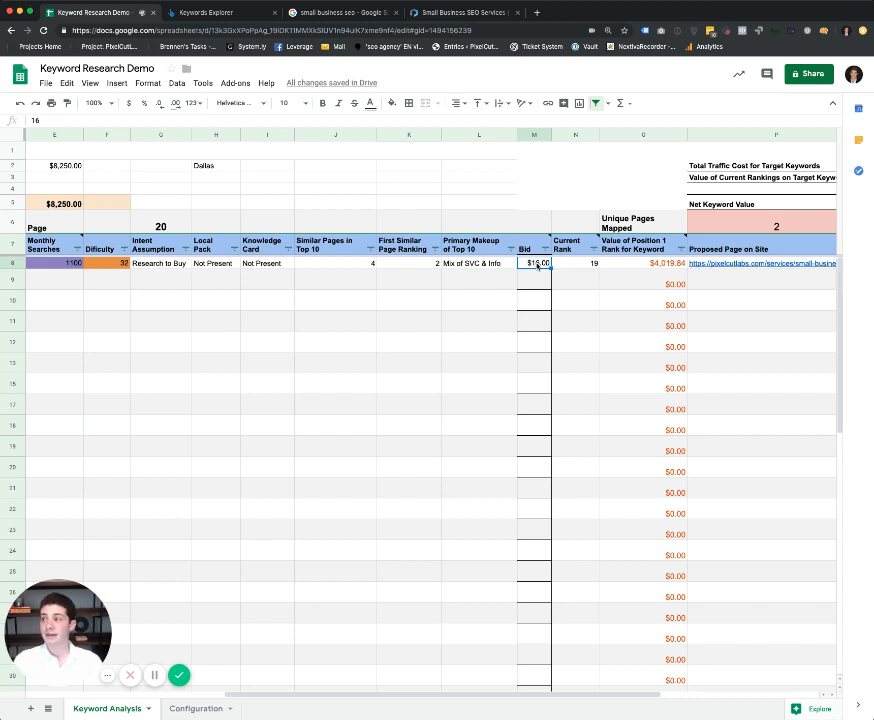
left_click(682, 263)
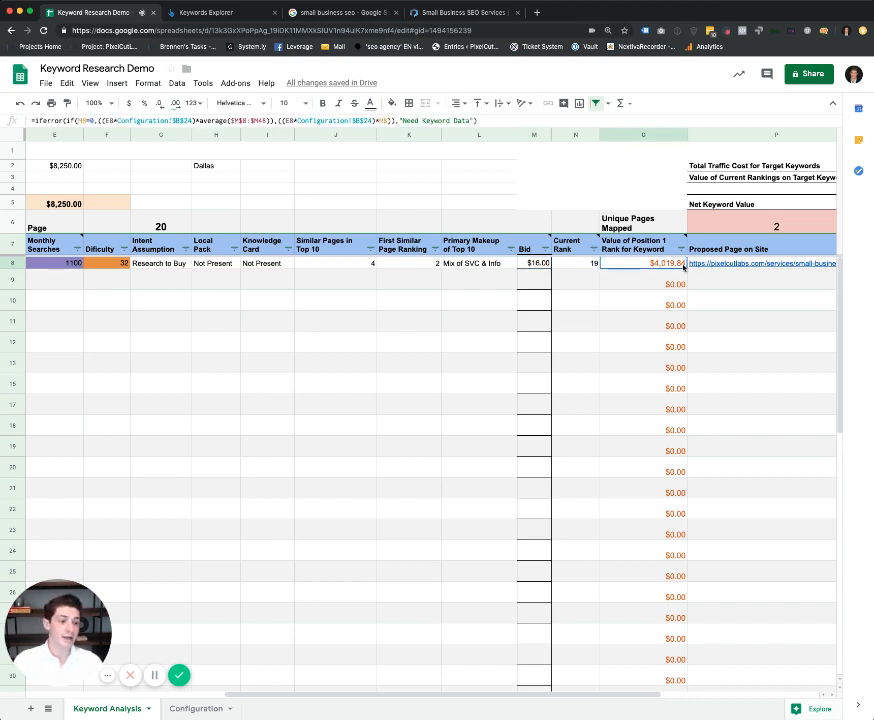
double_click(682, 263)
key("Return")
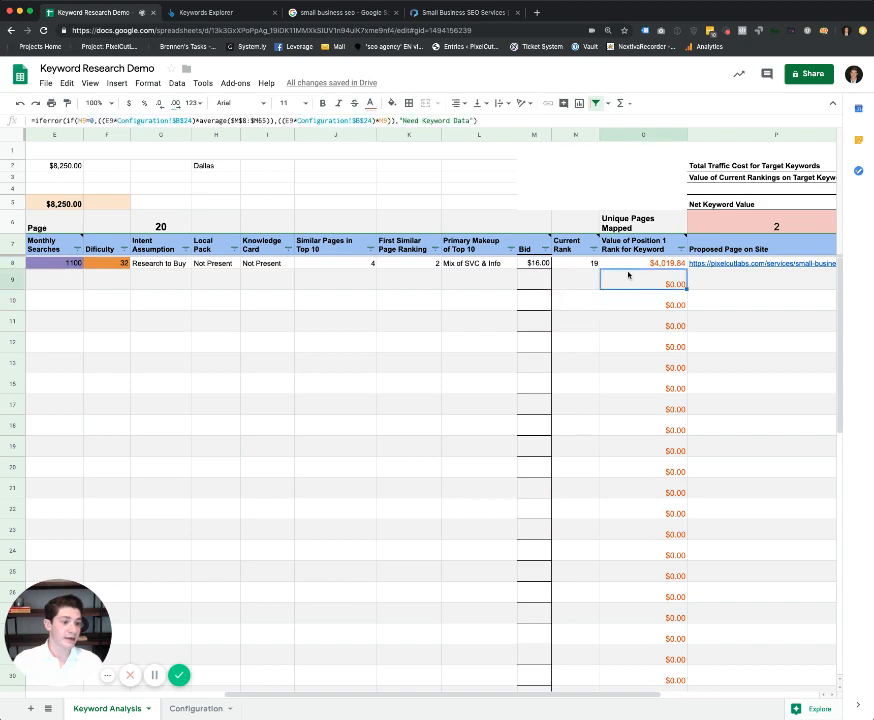
left_click(635, 266)
scroll(624, 278, "right", 5)
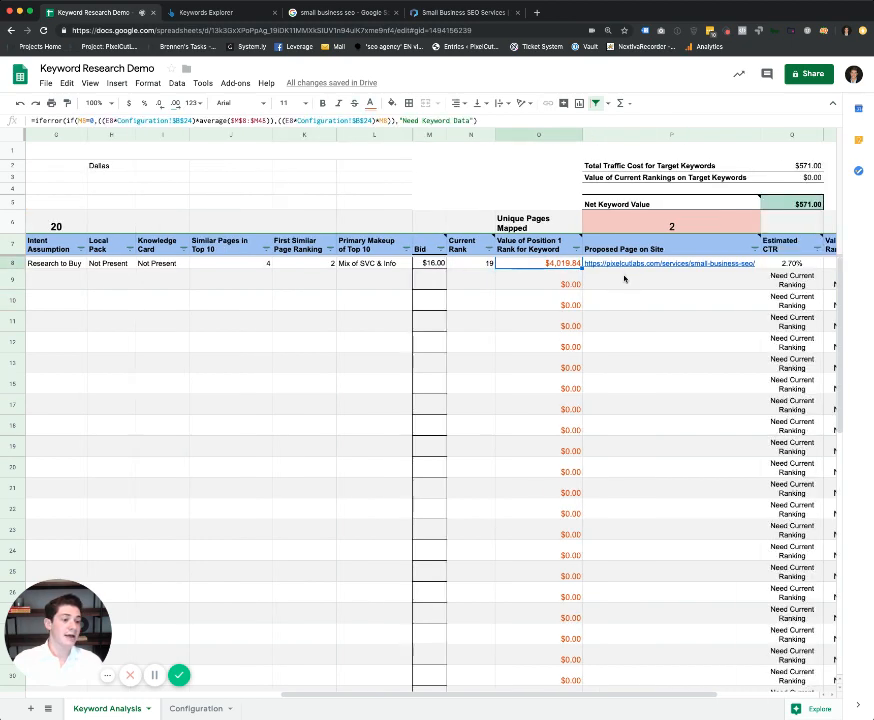
scroll(624, 278, "right", 3)
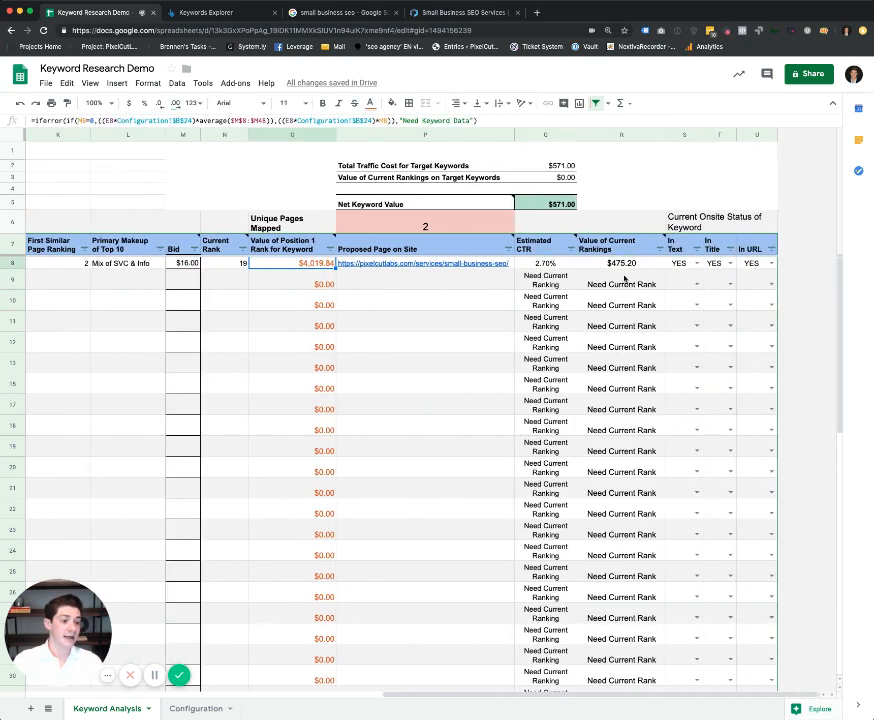
scroll(606, 266, "left", 8)
scroll(607, 265, "right", 3)
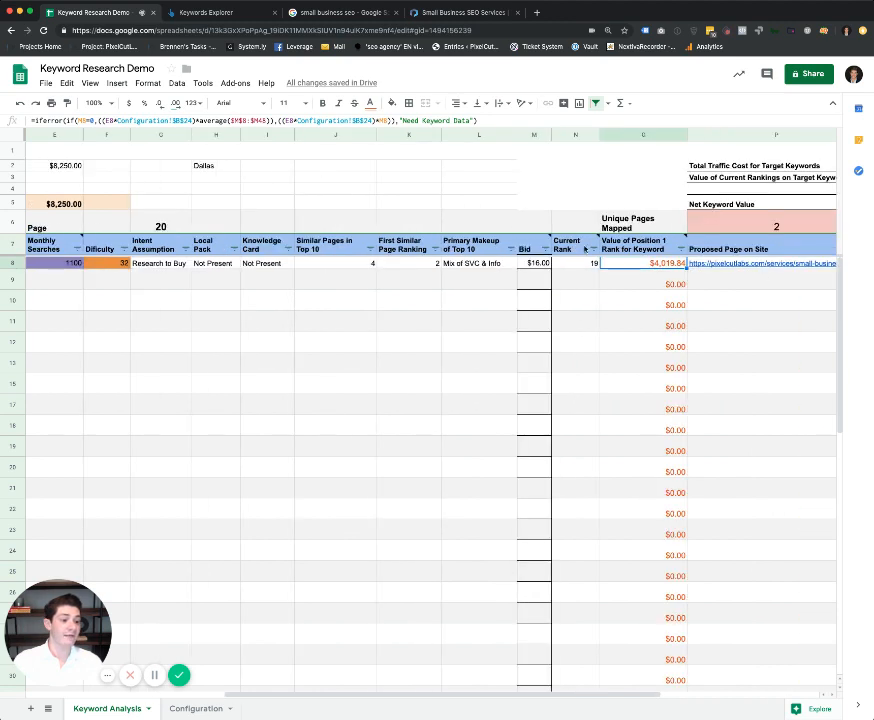
Step: Review the keyword's current rank, knowledge card, intent assumption and similar-page values in the "small business seo" row
left_click(579, 263)
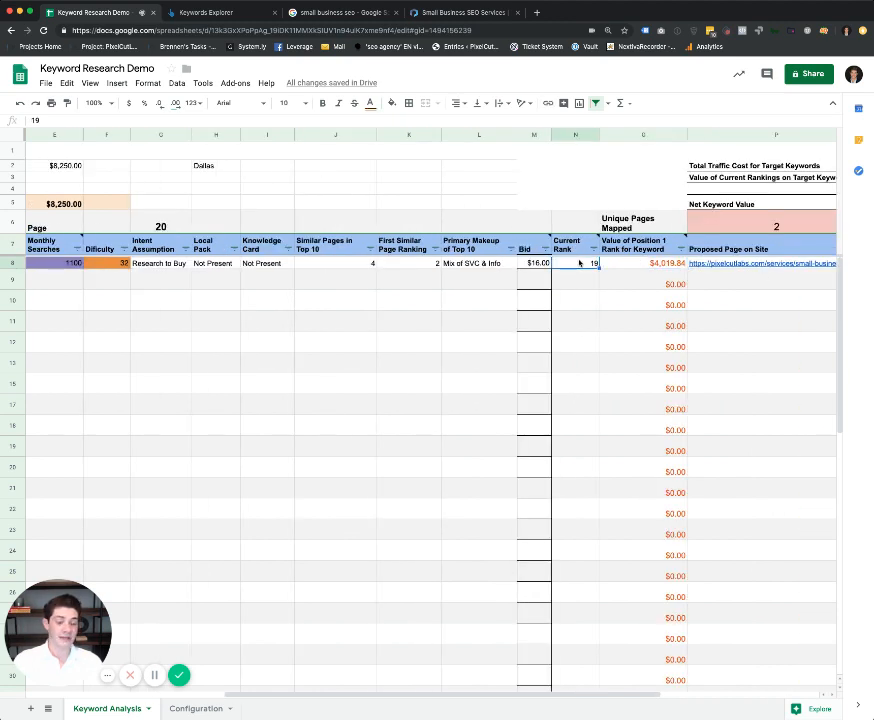
scroll(579, 263, "left", 4)
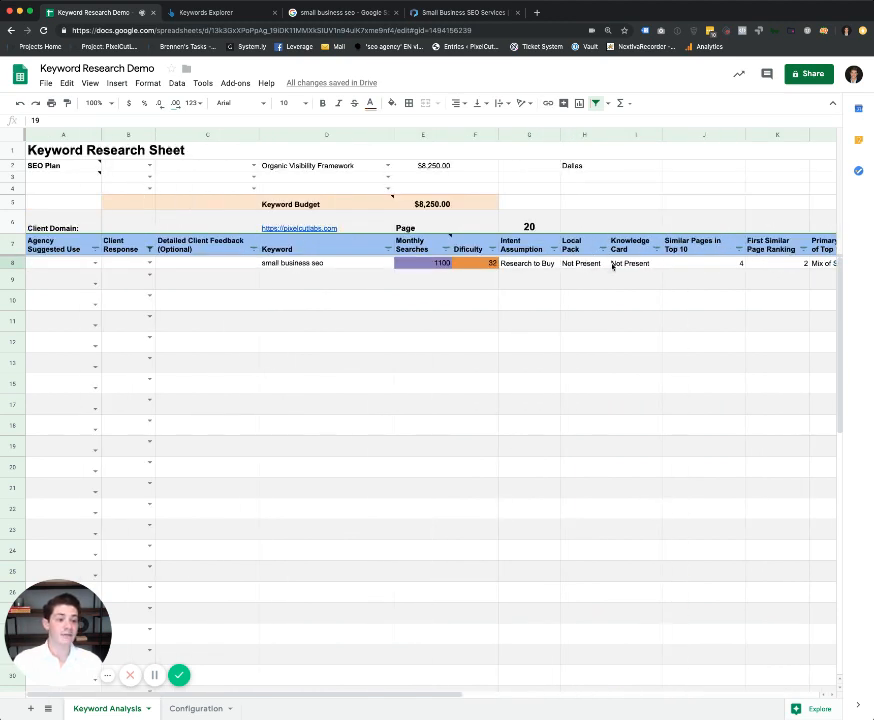
left_click(612, 263)
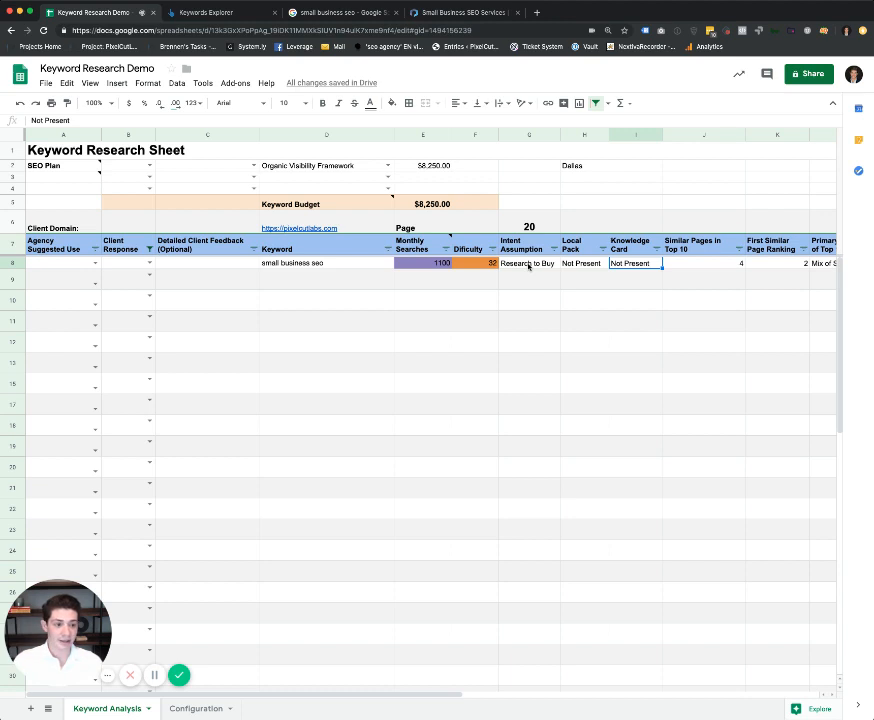
left_click(528, 265)
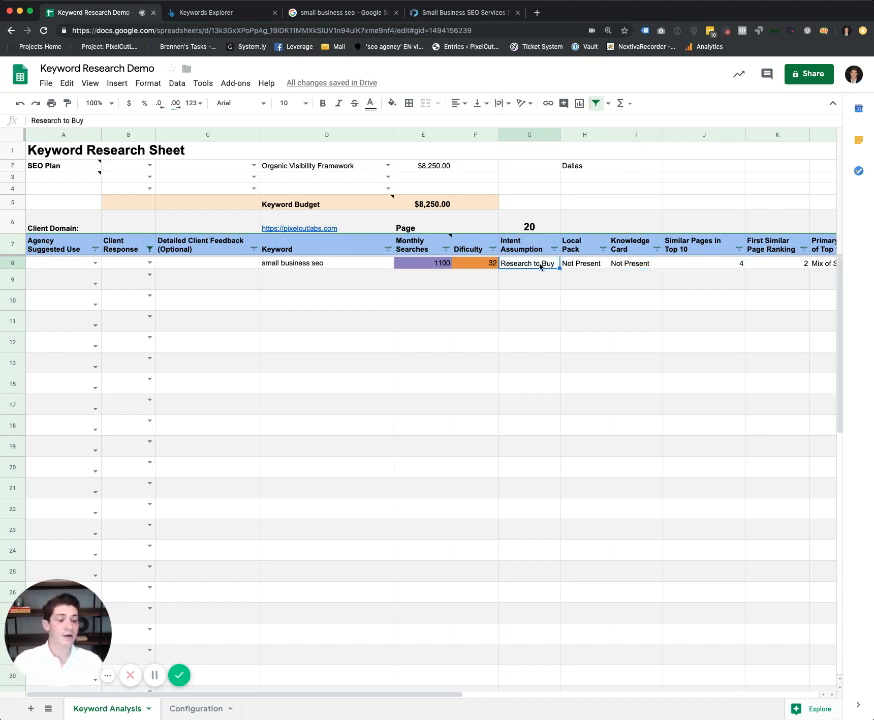
double_click(541, 265)
left_click_drag(773, 263, 712, 264)
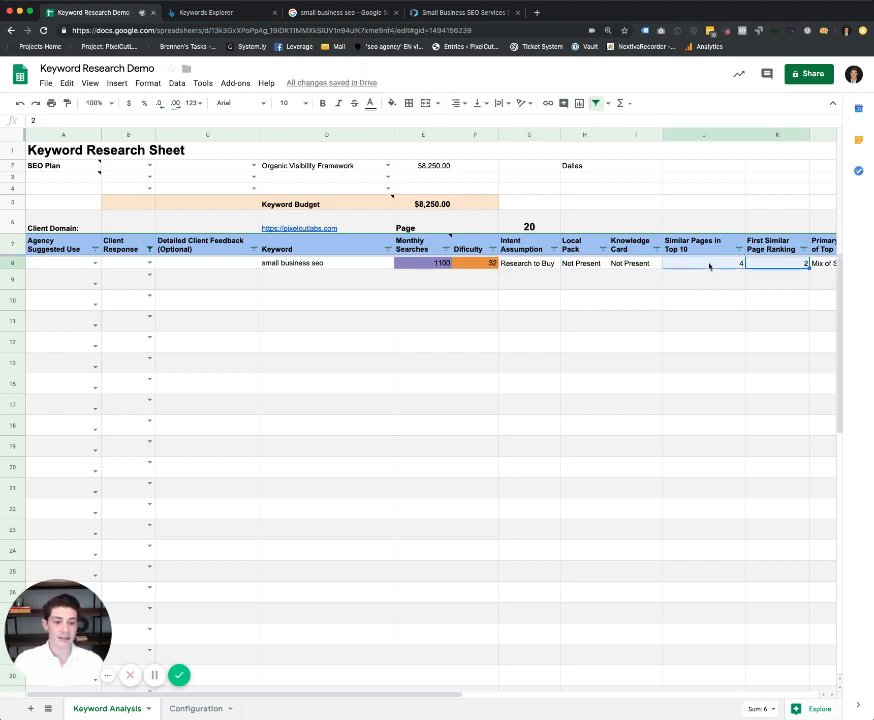
Step: Set the Agency Suggested Use for "small business seo" to Service Page and look over the rest of the sheet
left_click(93, 263)
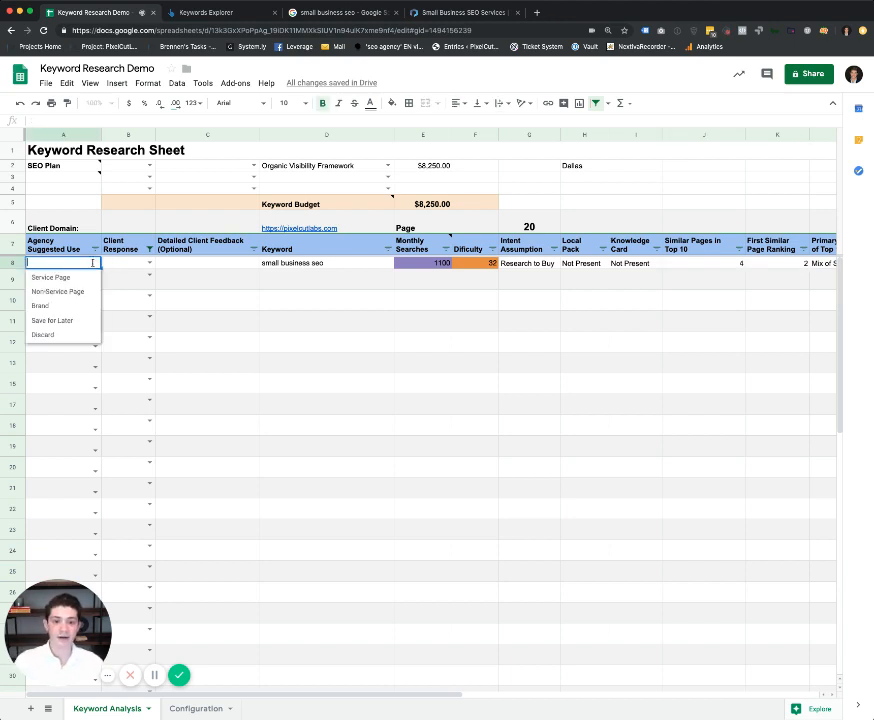
left_click(92, 279)
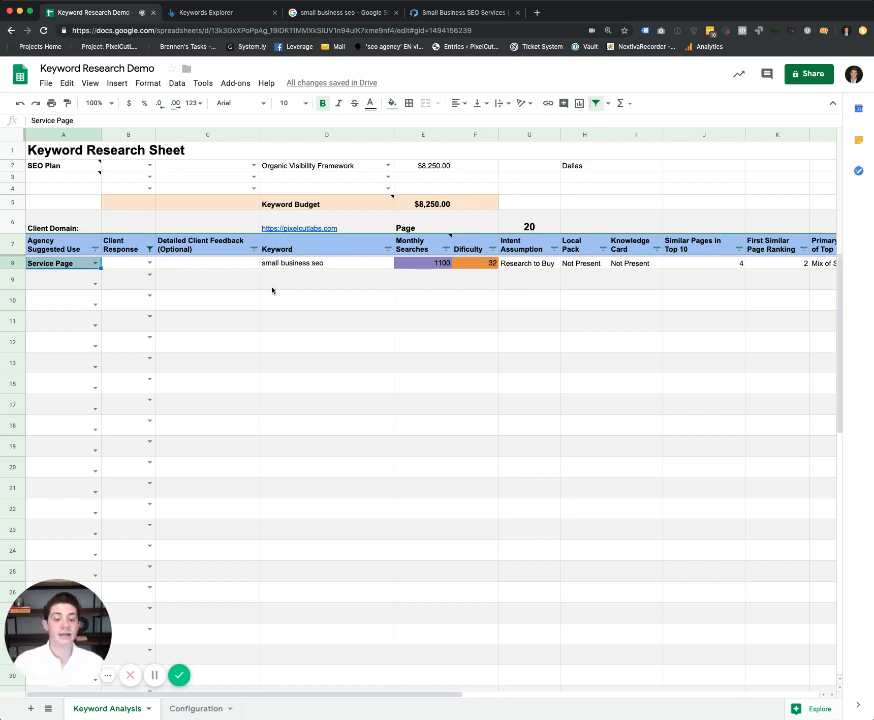
scroll(339, 304, "right", 5)
scroll(607, 279, "down", 10)
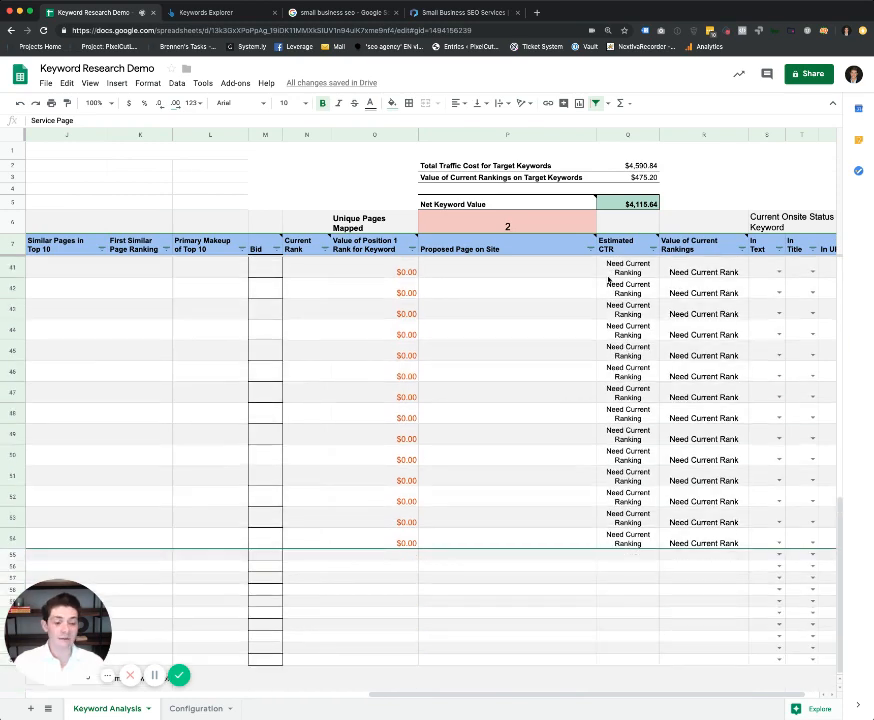
scroll(608, 280, "left", 6)
scroll(608, 280, "up", 10)
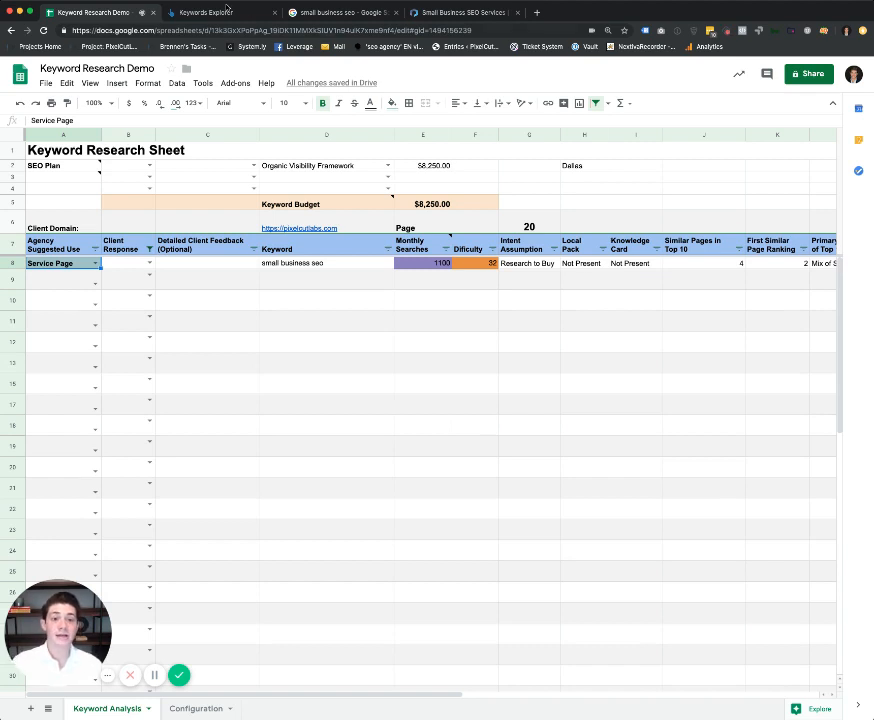
Step: In Ahrefs Keywords Explorer, view all keyword ideas for "small business seo" and open the overview of "seo company"
left_click(158, 10)
left_click(35, 185)
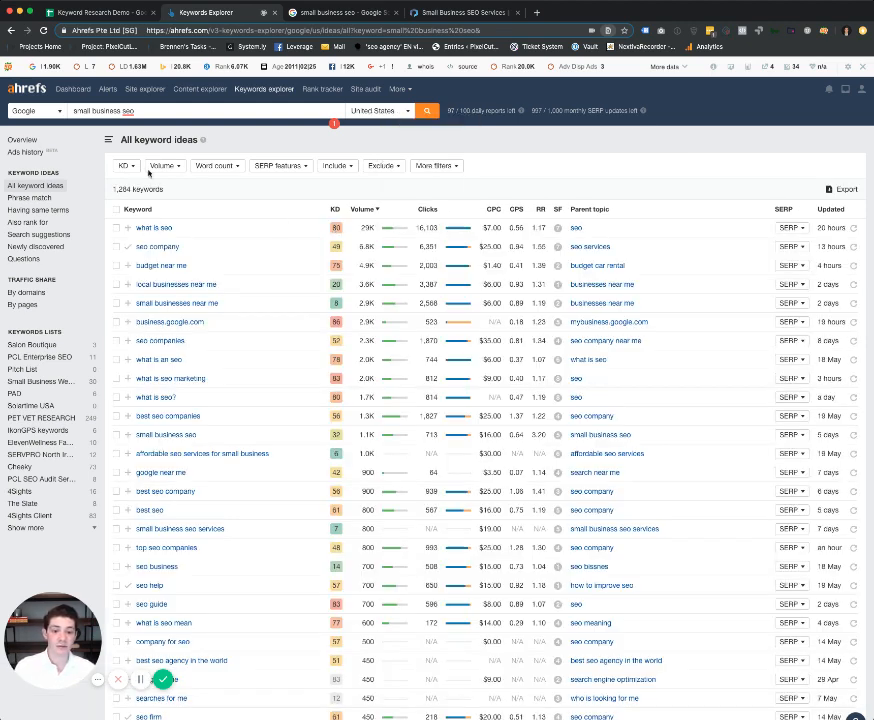
left_click(155, 112)
left_click_drag(155, 112, 52, 112)
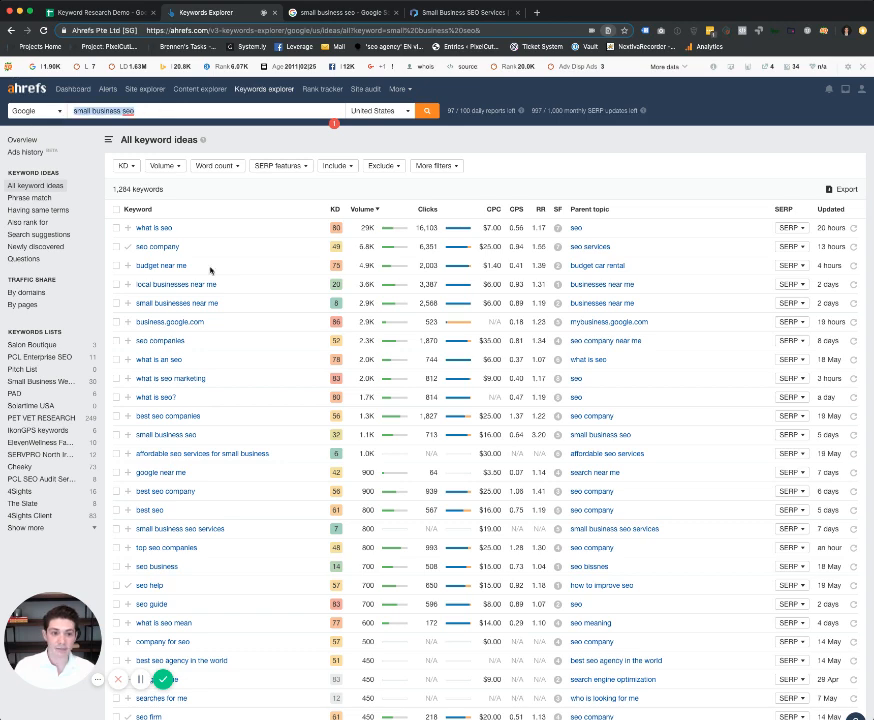
left_click_drag(344, 248, 334, 246)
left_click(117, 246)
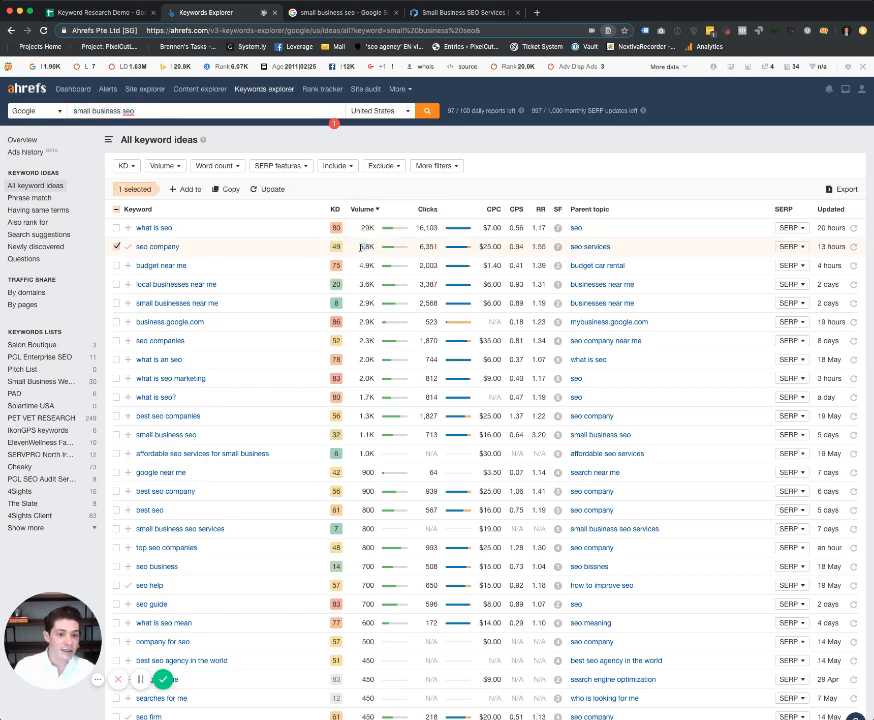
left_click(162, 249)
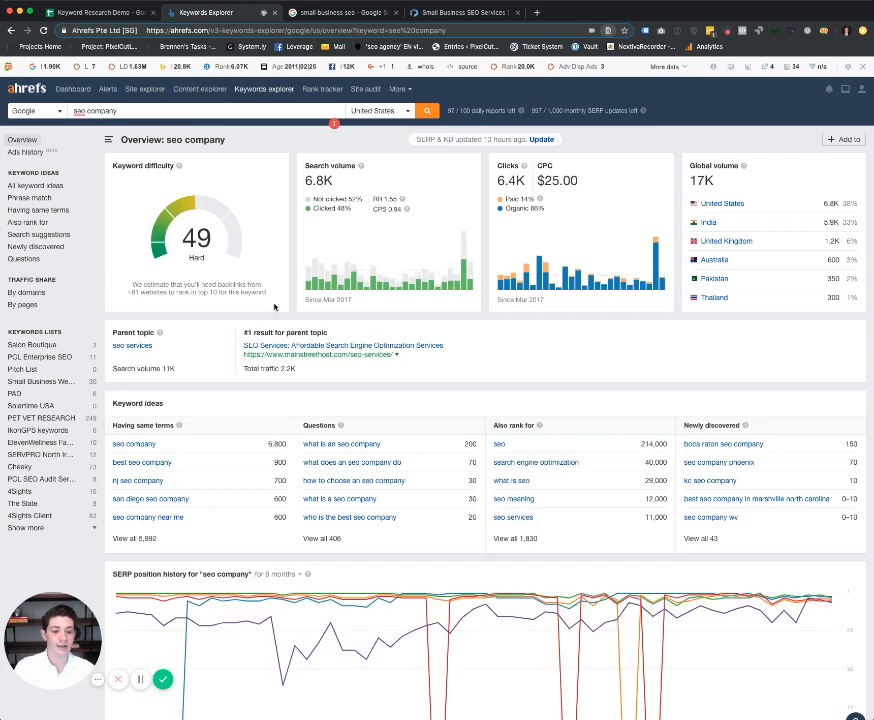
Step: Examine the keyword ideas for "seo company" and check which keyword lists it can be added to
scroll(270, 310, "down", 2)
left_click_drag(252, 333, 170, 425)
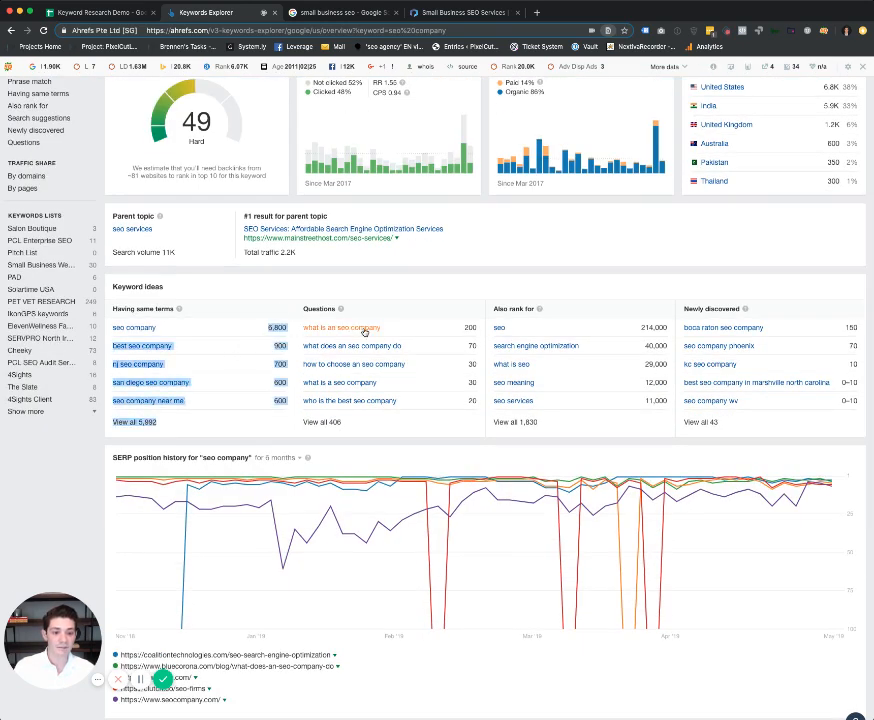
left_click_drag(452, 347, 475, 347)
left_click(474, 346)
scroll(474, 300, "up", 1)
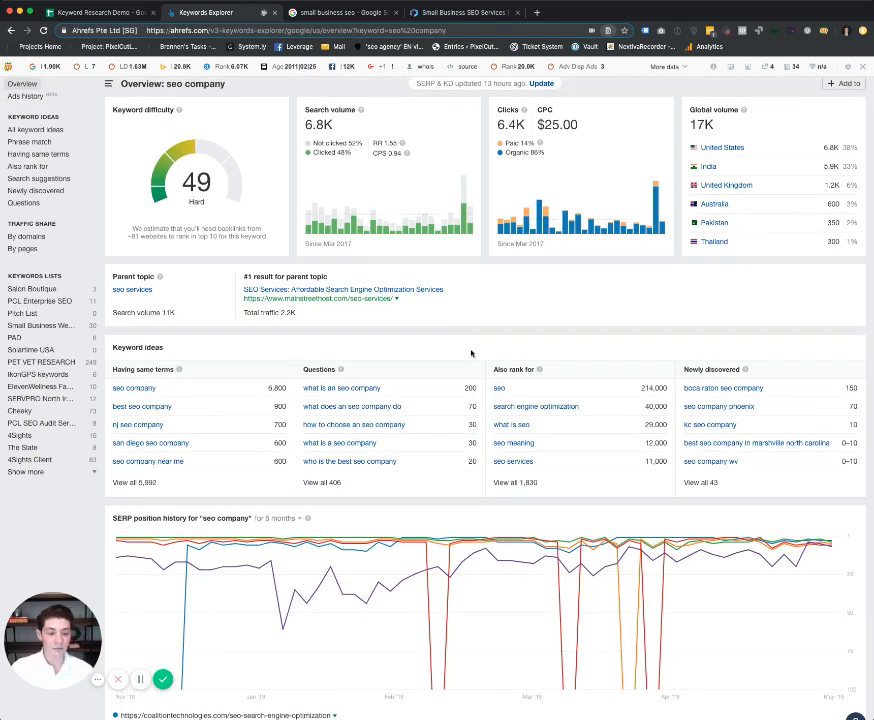
scroll(612, 254, "up", 1)
scroll(612, 254, "up", 1)
left_click(843, 139)
scroll(823, 287, "down", 3)
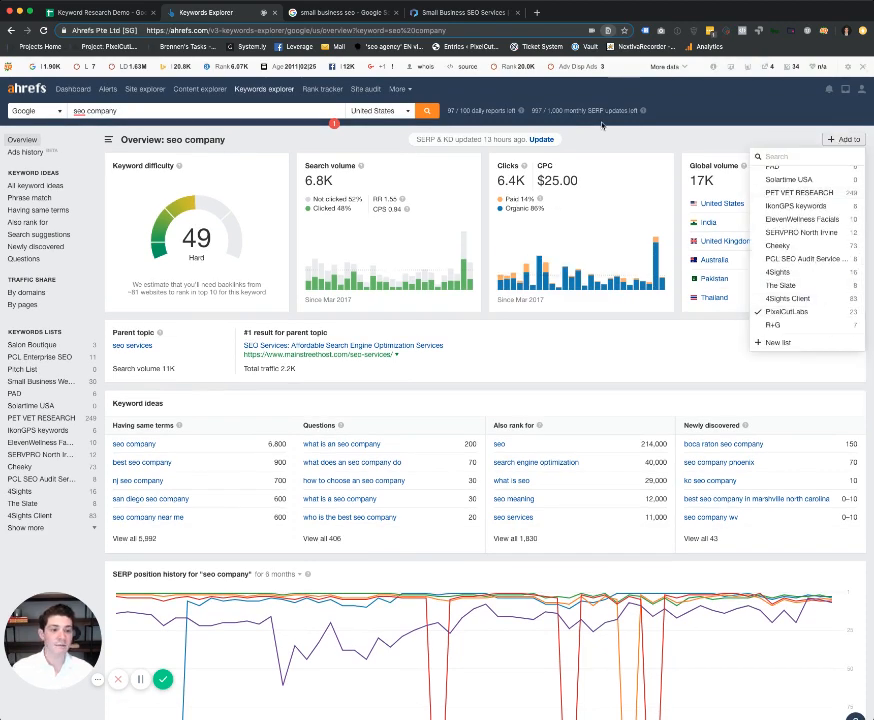
left_click(600, 130)
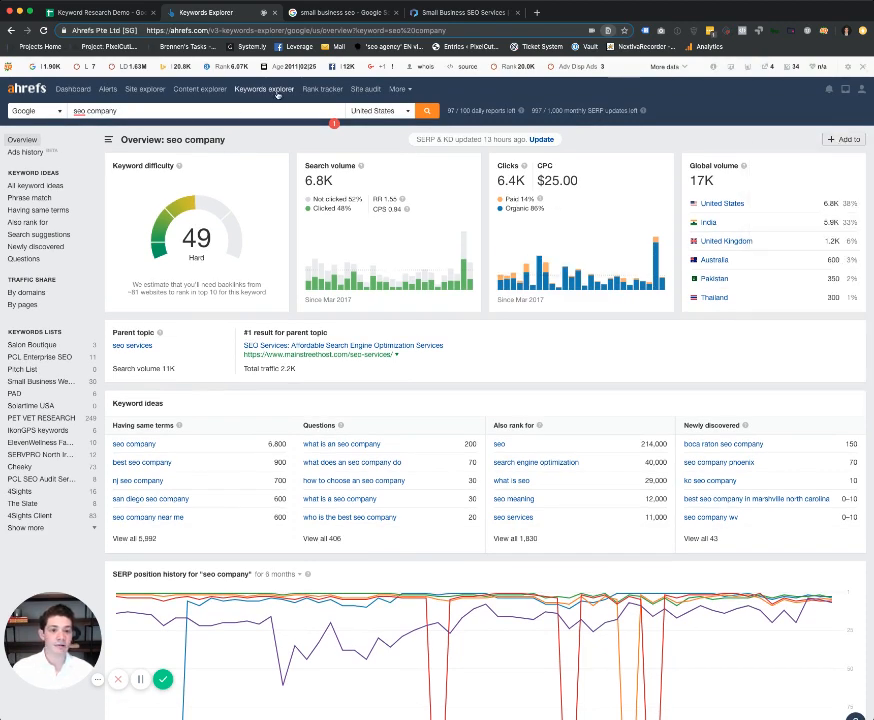
Step: Open the PixelCutLabs keyword list and view the overview of its "enterprise seo" keyword
left_click(266, 90)
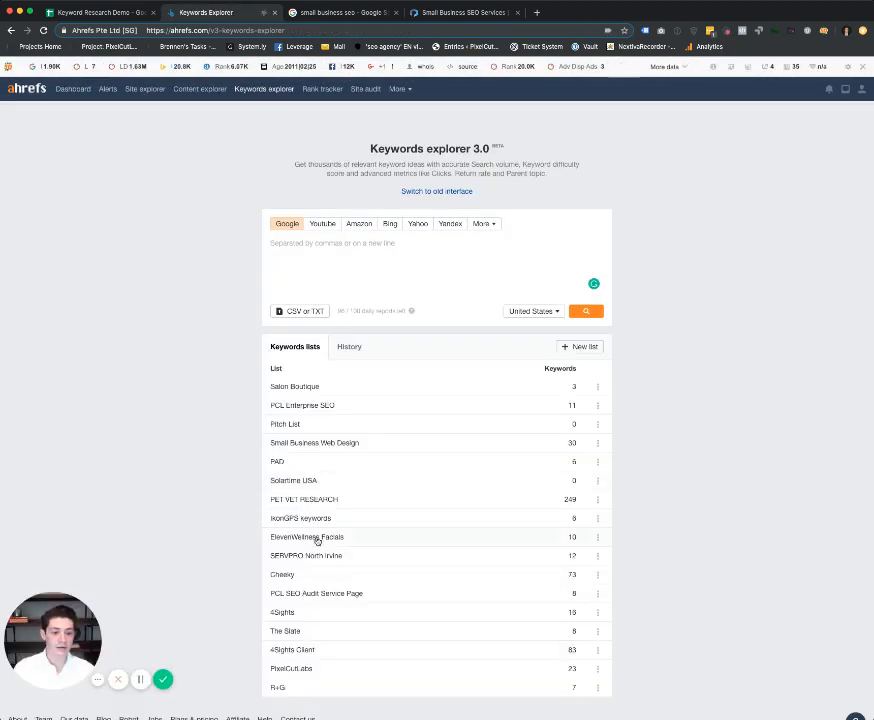
left_click(309, 668)
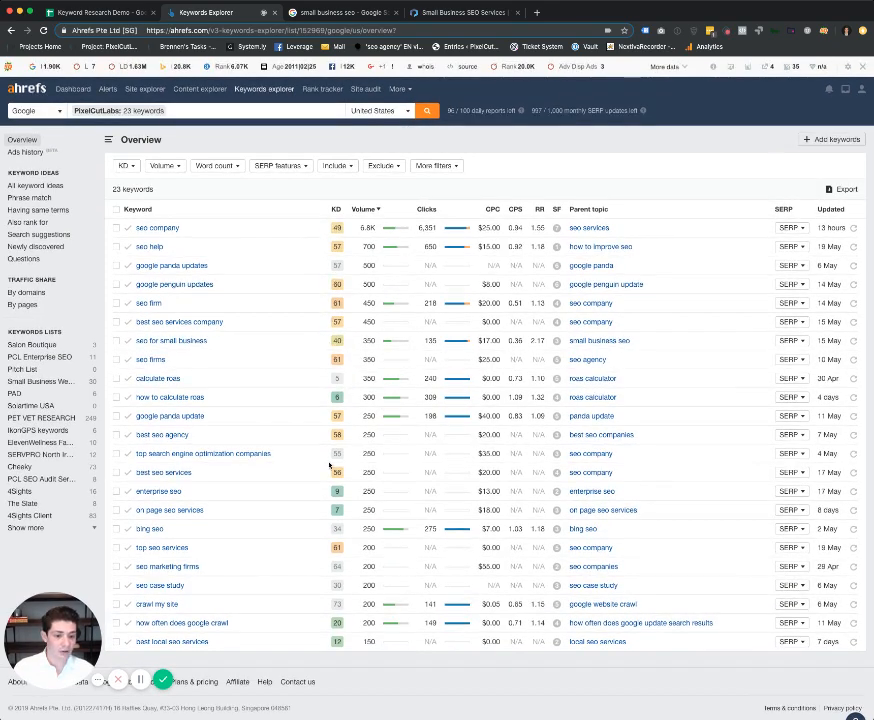
left_click_drag(337, 491, 525, 493)
left_click(172, 491)
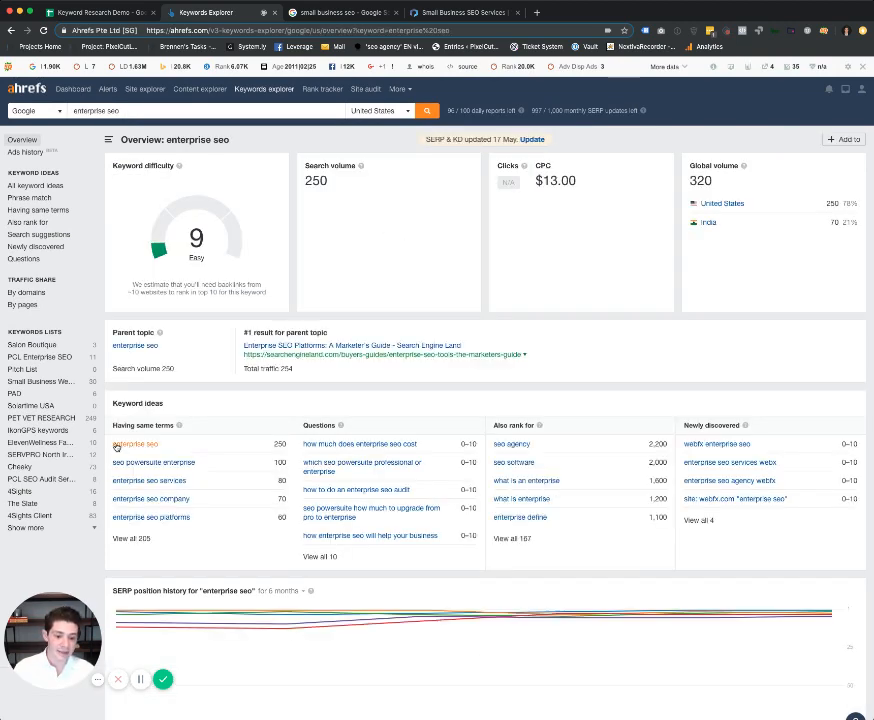
Step: Compare "enterprise seo" with its same-term variations, such as "enterprise seo services", and their search volumes
left_click_drag(112, 446, 113, 482)
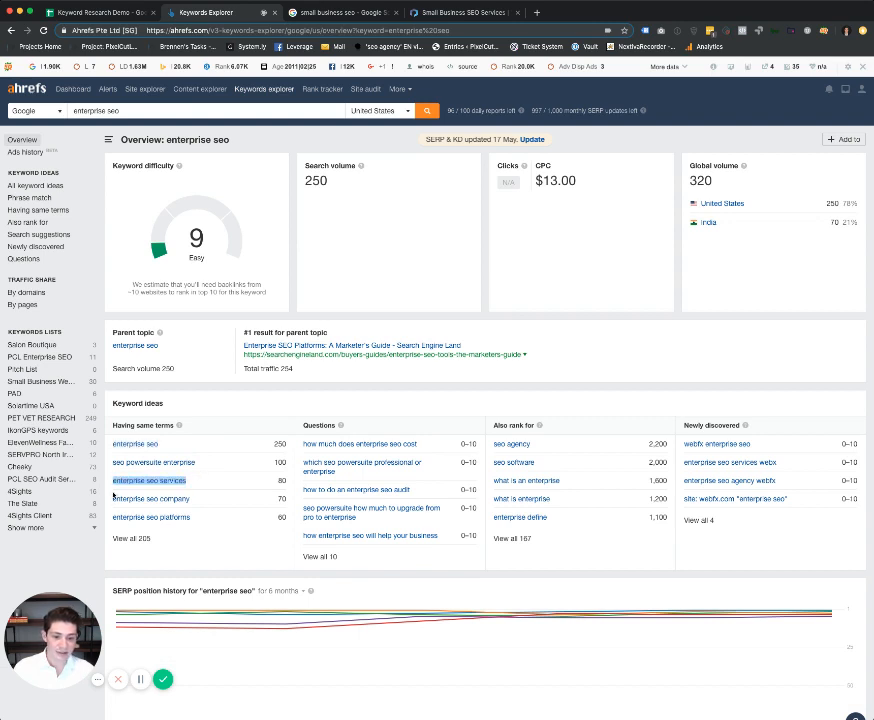
left_click(205, 501)
left_click_drag(254, 445, 118, 441)
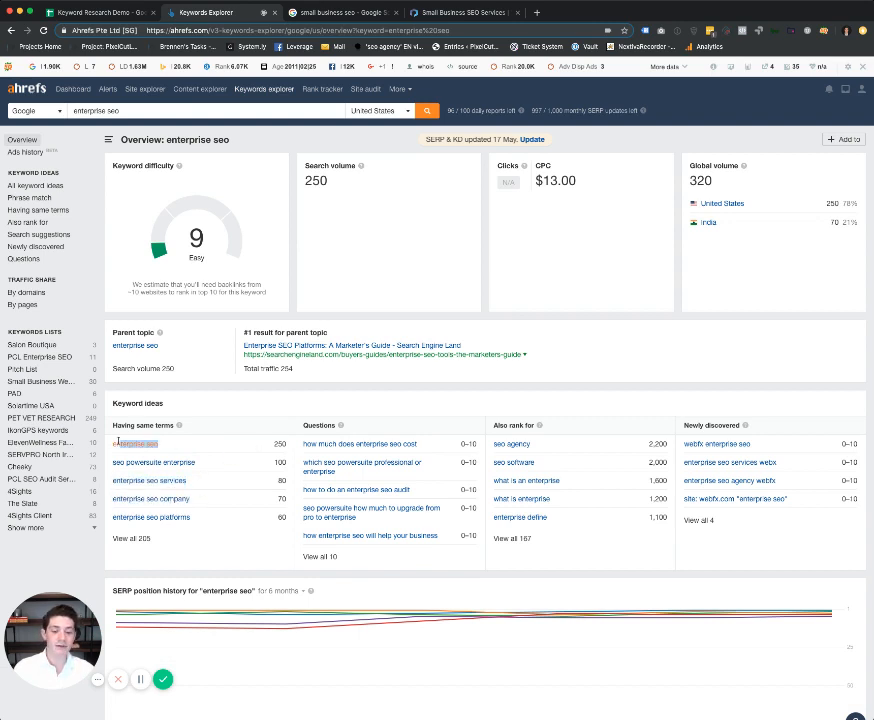
left_click_drag(190, 440, 121, 442)
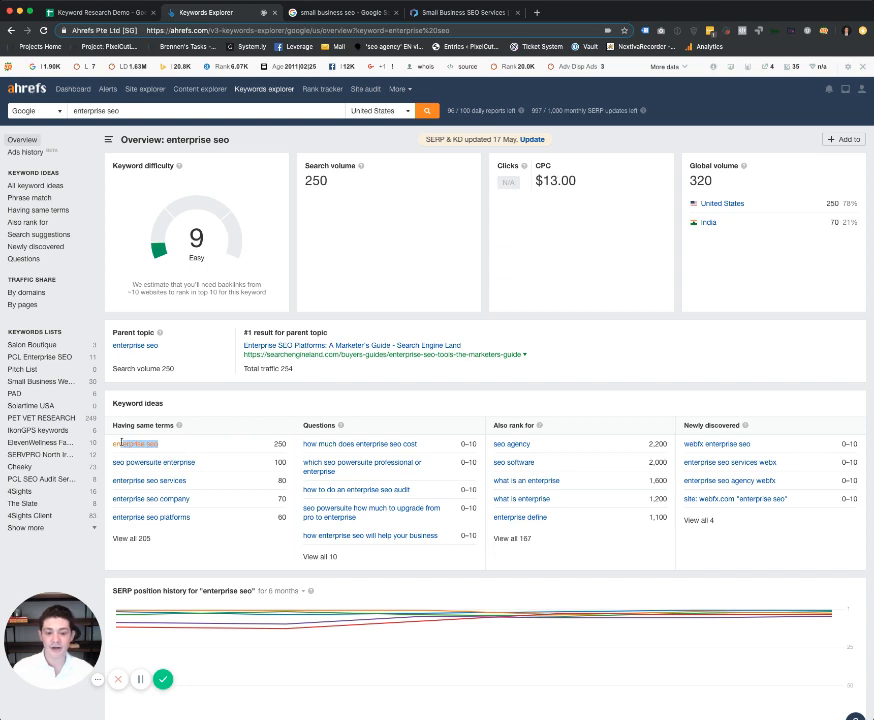
left_click(279, 443)
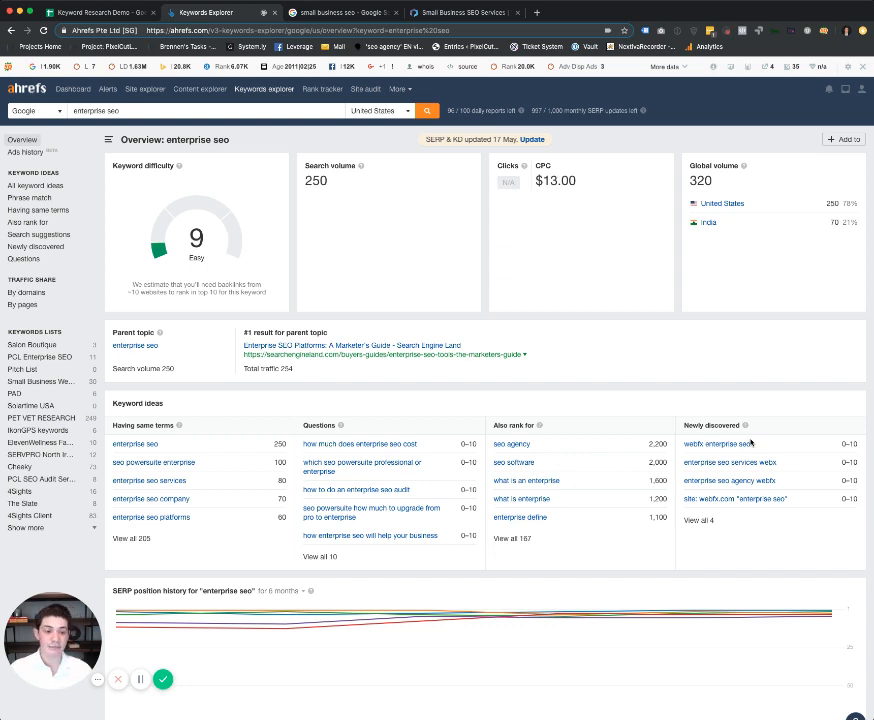
Step: Copy the keyword "small business seo" from the Google Sheets research sheet and look it up in Ahrefs Keywords Explorer
left_click(72, 12)
left_click(421, 265)
key("ctrl+c")
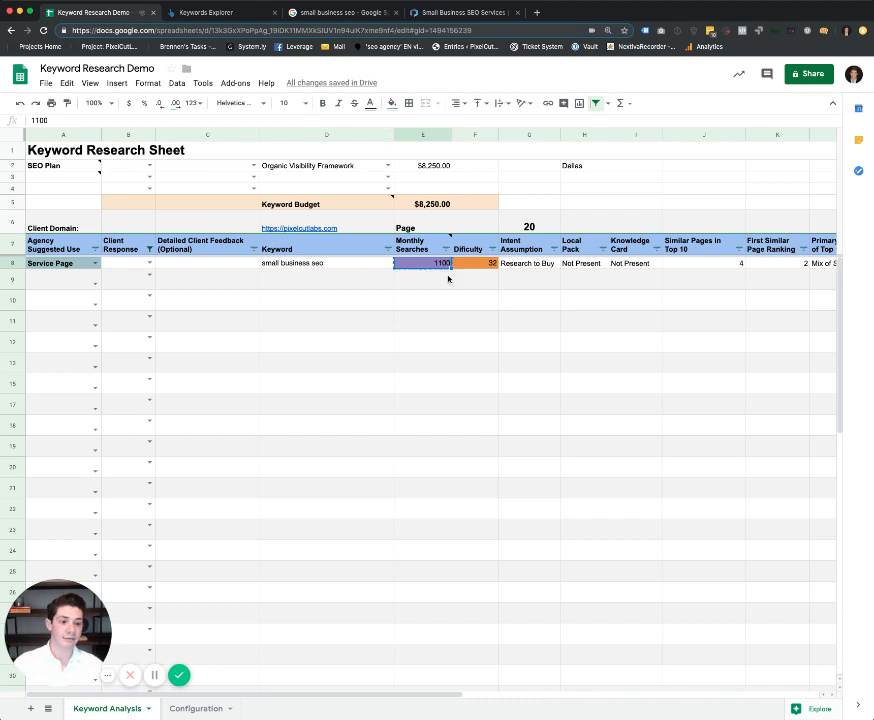
left_click(308, 266)
left_click(200, 12)
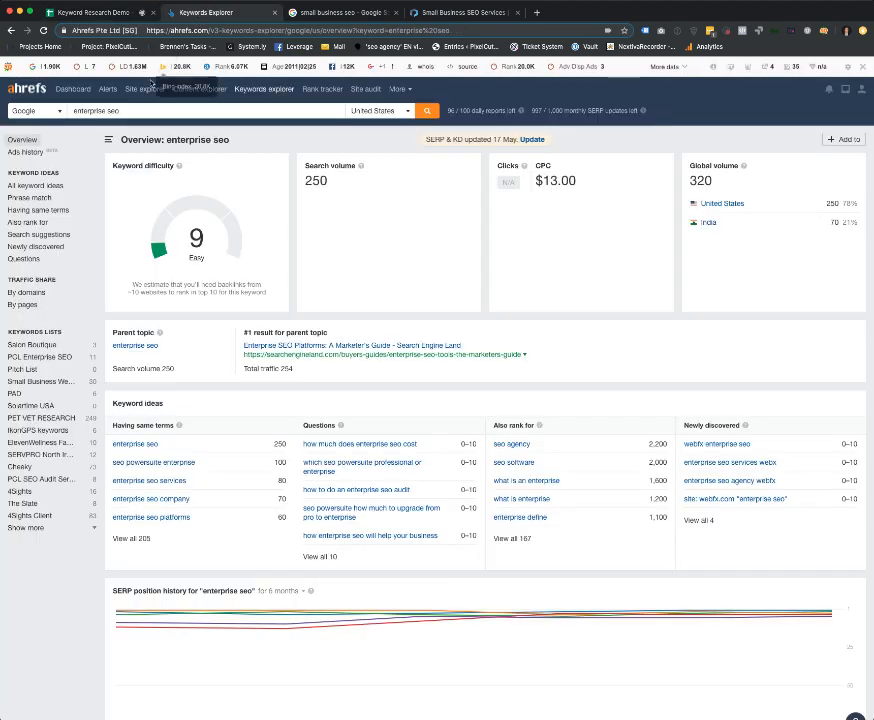
key("ctrl+a")
key("ctrl+v")
key("Return")
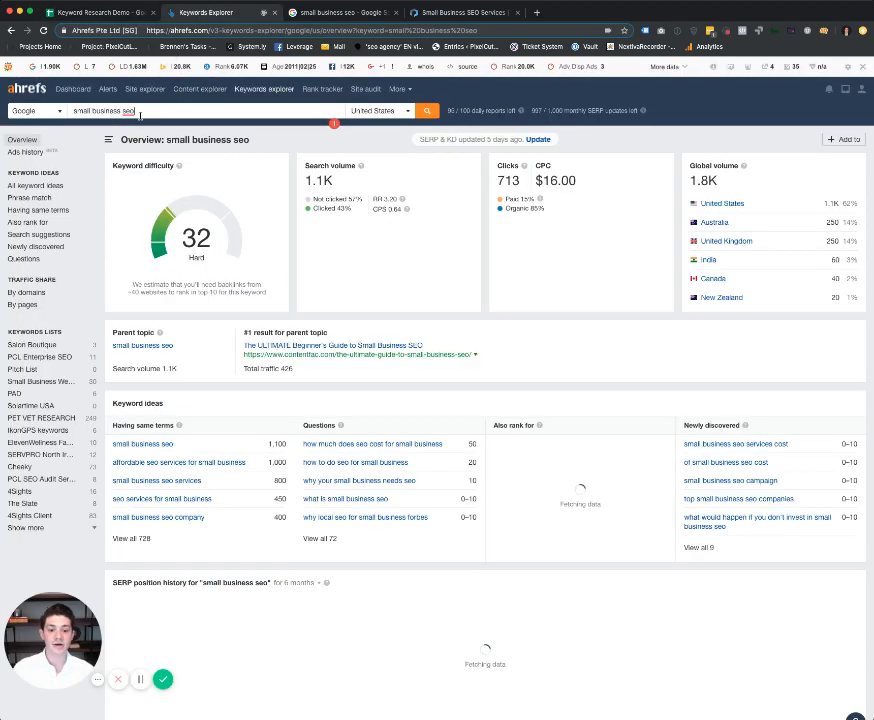
Step: Note the "small business seo services" variation and search Google for it in a new browser tab to review the results
left_click_drag(211, 480, 122, 484)
key("super+t")
type("small busi")
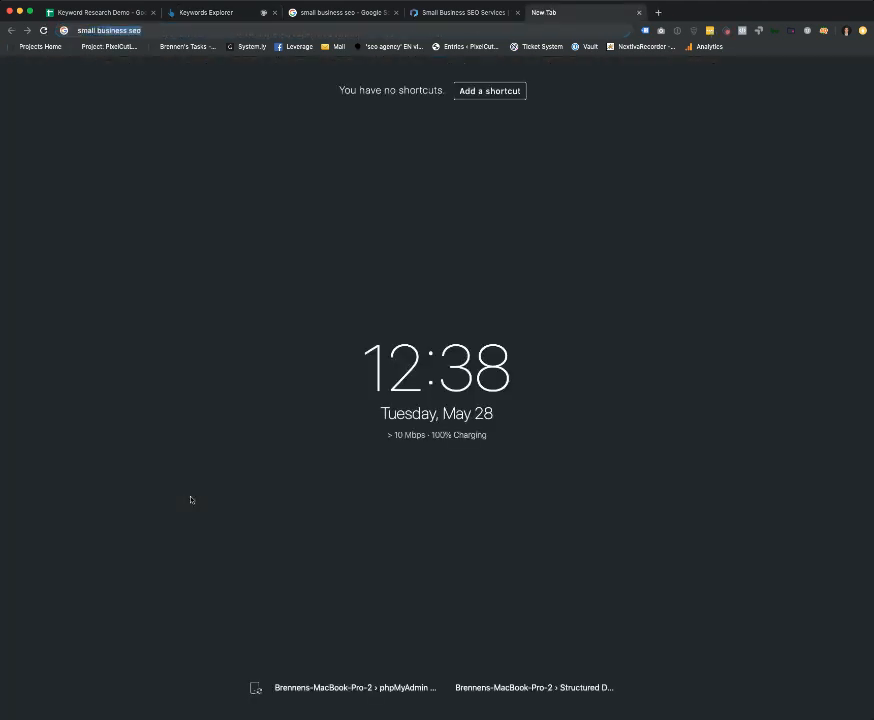
type("ness seo services")
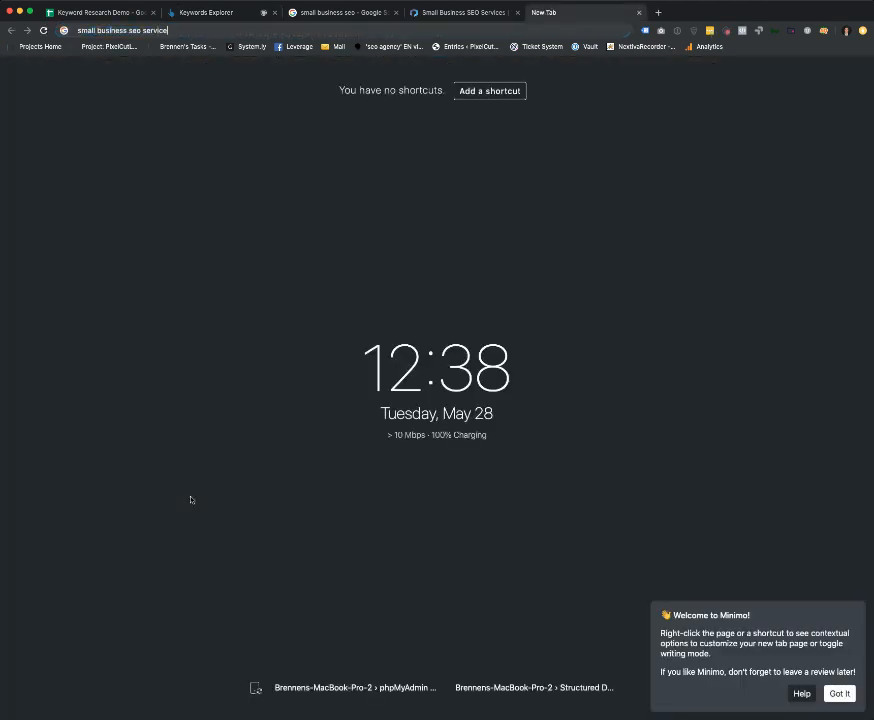
key("Return")
scroll(191, 499, "down", 4)
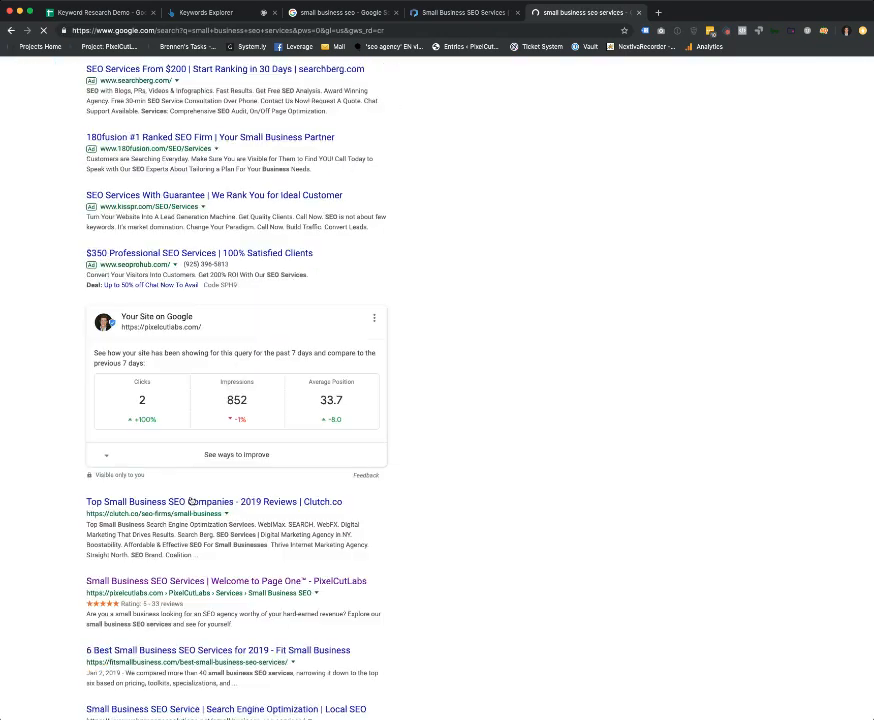
scroll(142, 252, "up", 5)
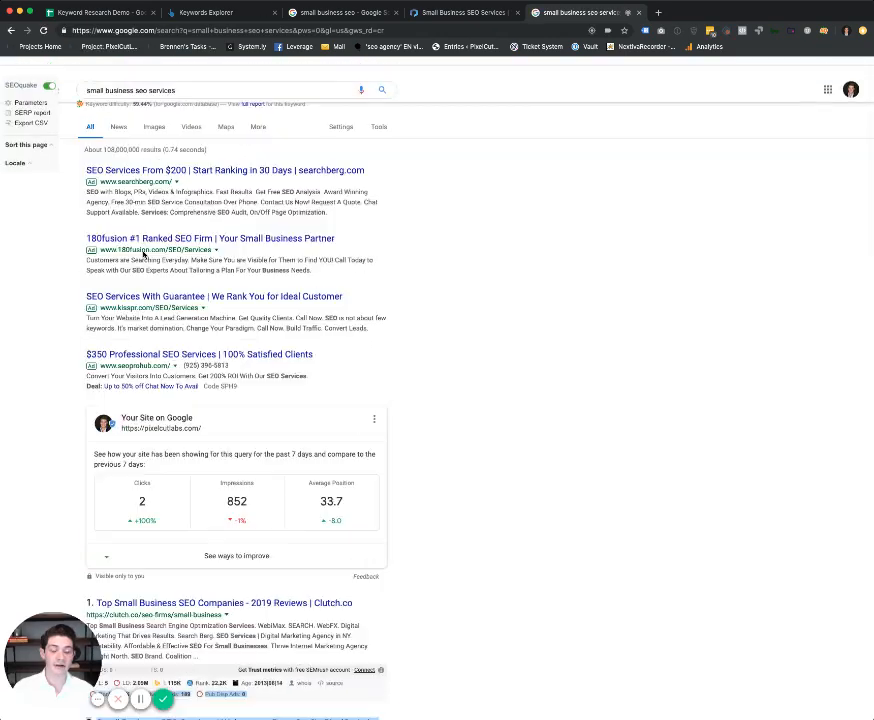
Step: Search Google for "small business seo" to compare its organic results, and return to the PixelCutLabs Small Business SEO Services page
double_click(197, 77)
key("BackSpace")
key("Return")
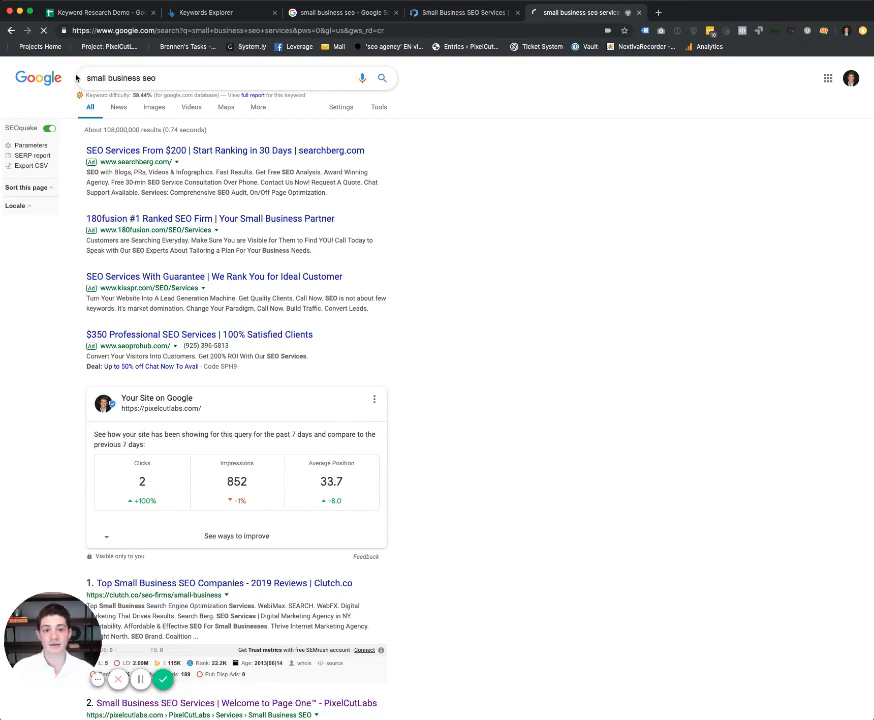
scroll(268, 358, "down", 4)
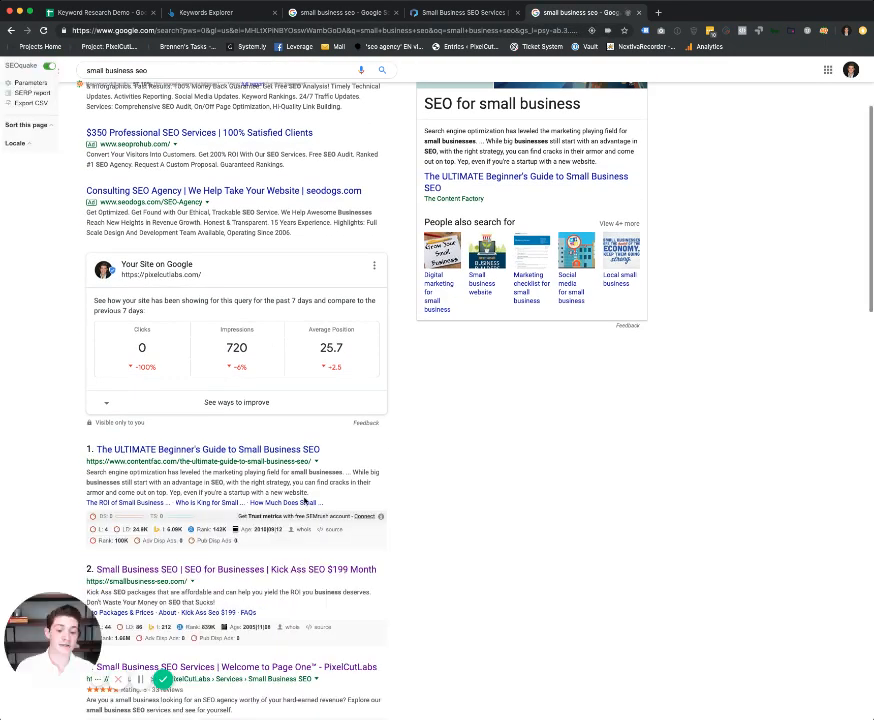
scroll(302, 501, "down", 2)
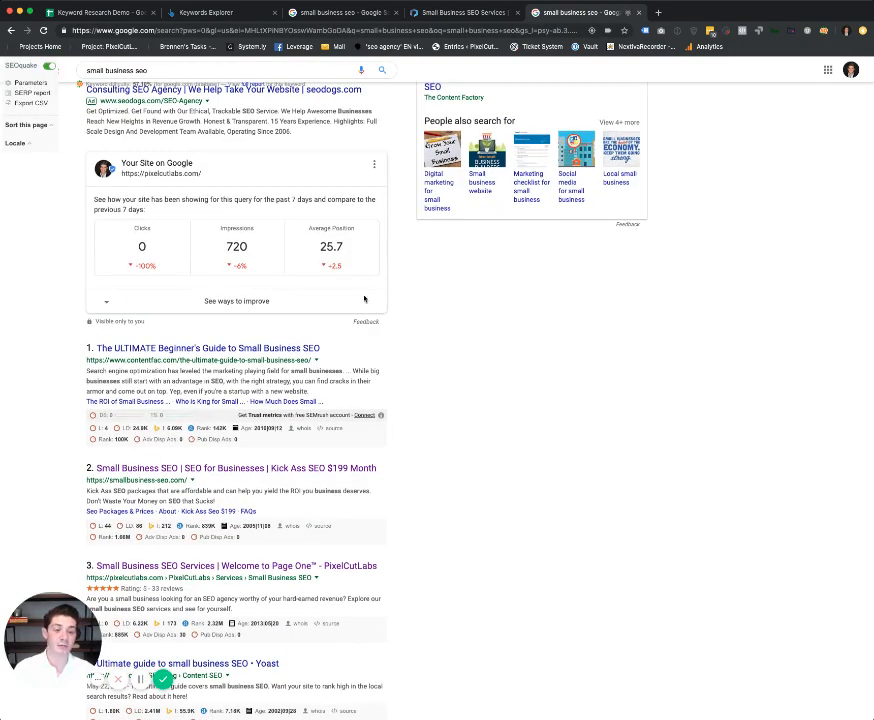
left_click(449, 12)
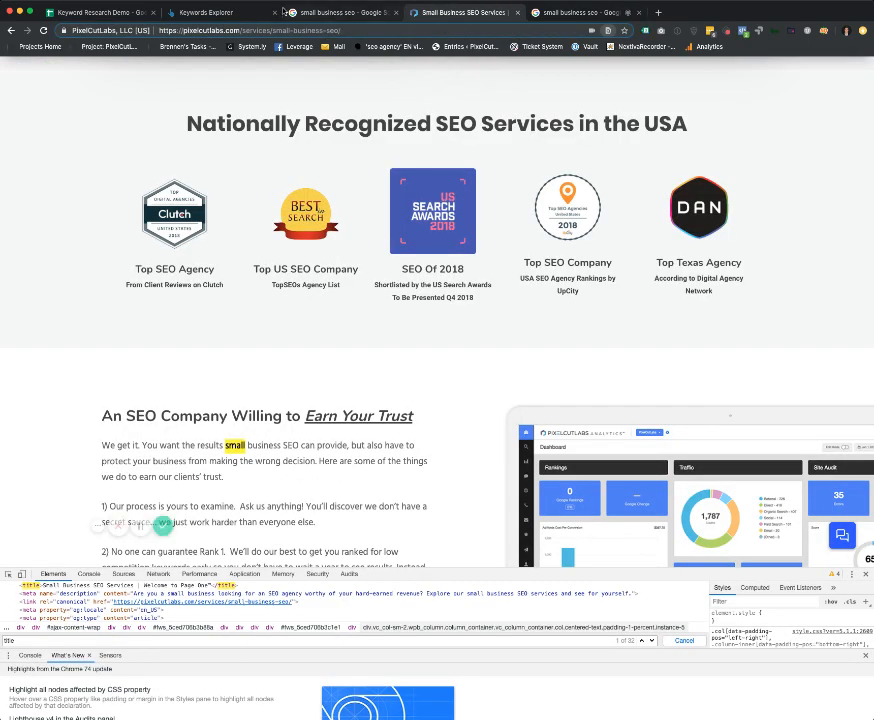
Step: Switch to Ahrefs Keywords Explorer and examine the same-term variations and overall search volume for "small business seo"
left_click(250, 12)
scroll(288, 356, "down", 2)
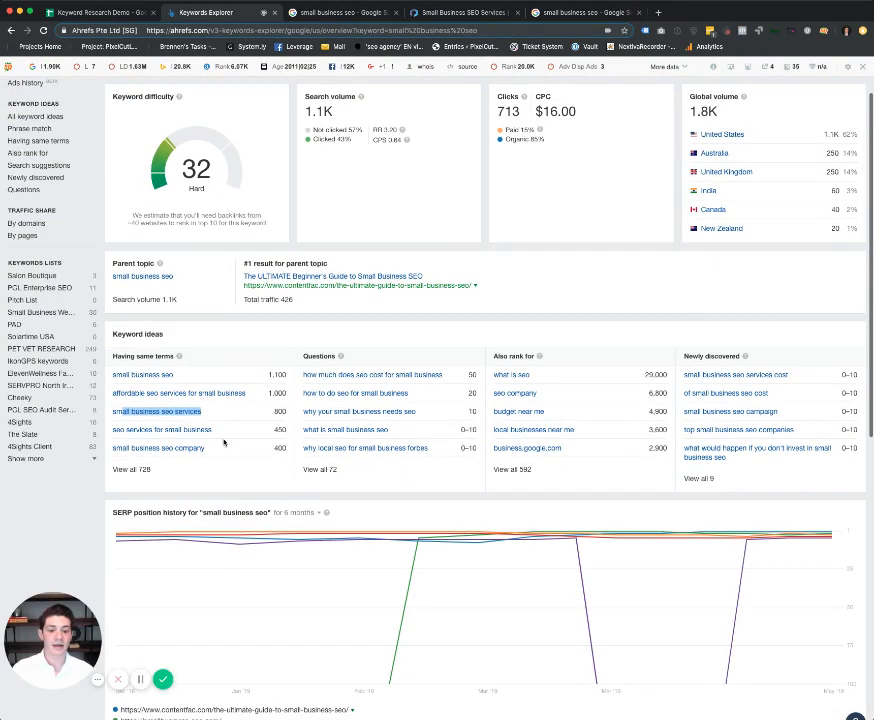
left_click_drag(216, 448, 127, 447)
mouse_move(218, 430)
left_mouse_down()
mouse_move(181, 430)
mouse_move(228, 433)
left_mouse_up()
scroll(250, 441, "up", 1)
scroll(250, 441, "up", 1)
left_click_drag(334, 181, 302, 180)
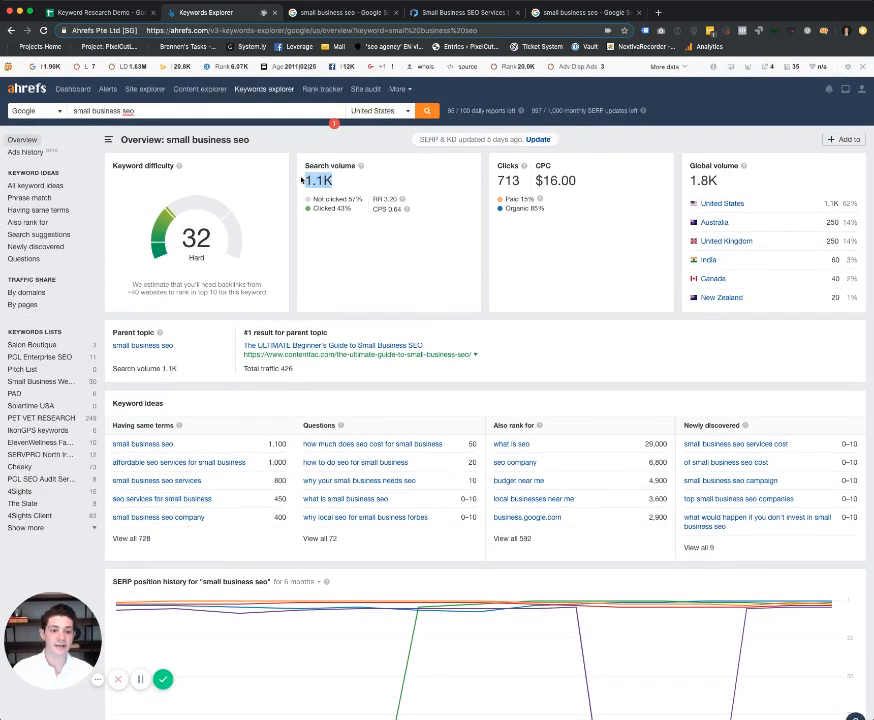
left_click(179, 112)
triple_click(179, 112)
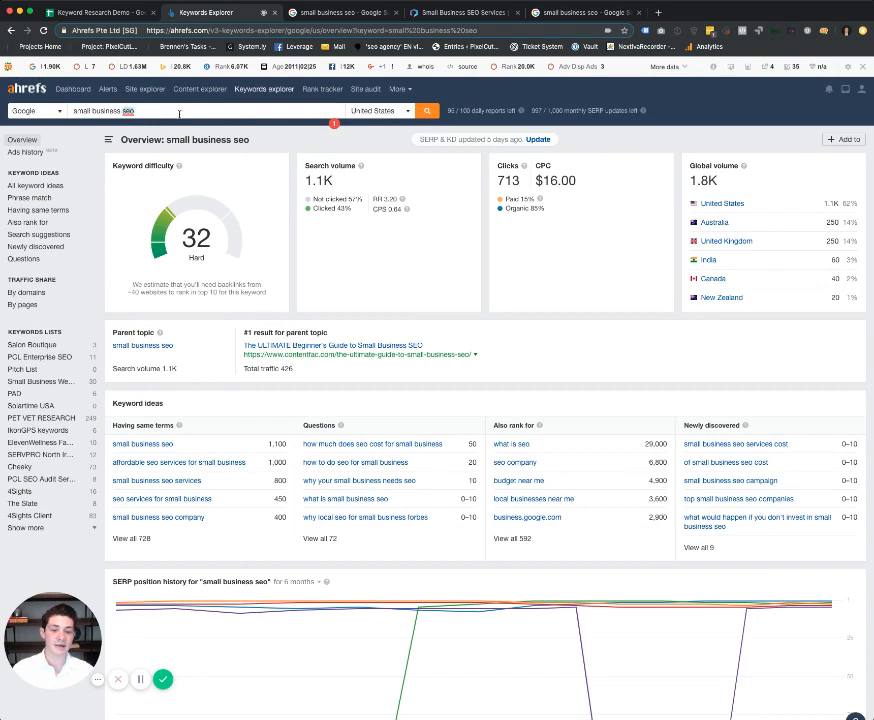
double_click(318, 180)
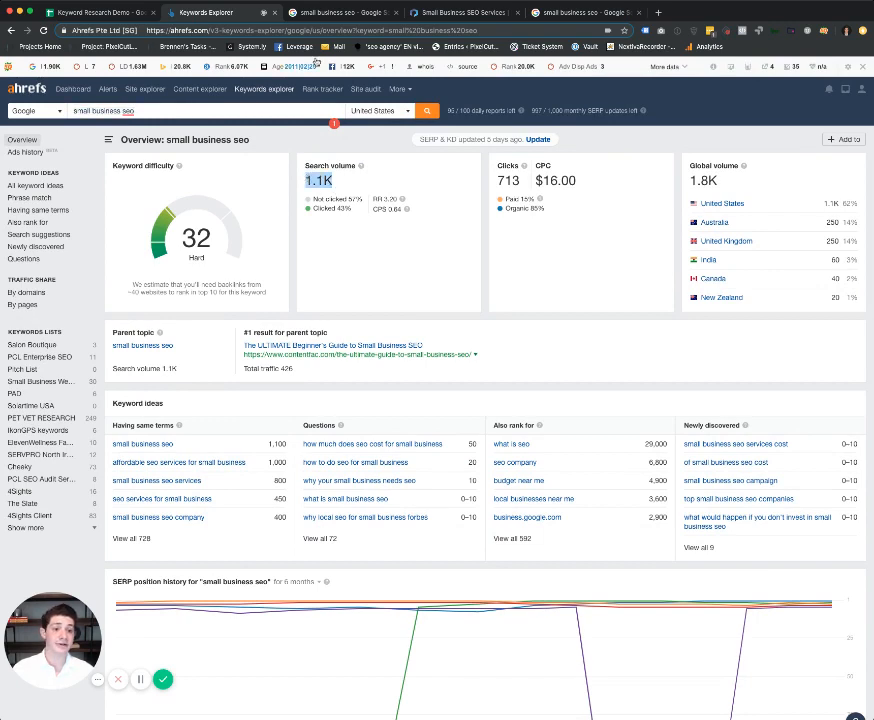
Step: Return to the Keyword Research Demo sheet in Google Sheets and review the keyword rows and their client-facing columns
left_click(58, 17)
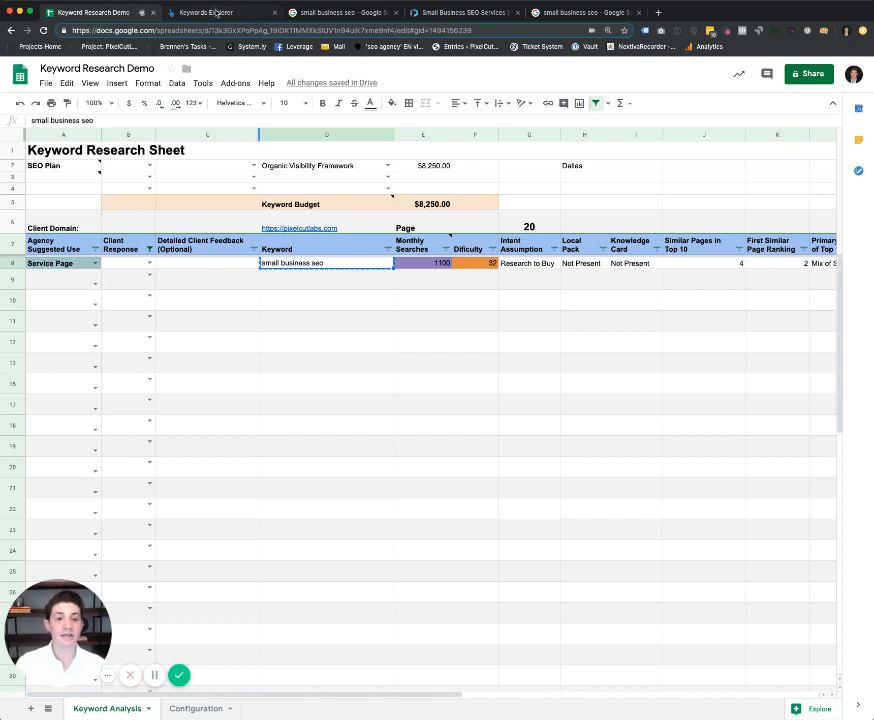
left_click(216, 12)
left_click(64, 12)
left_click_drag(226, 322, 233, 470)
scroll(233, 470, "down", 4)
scroll(233, 471, "up", 4)
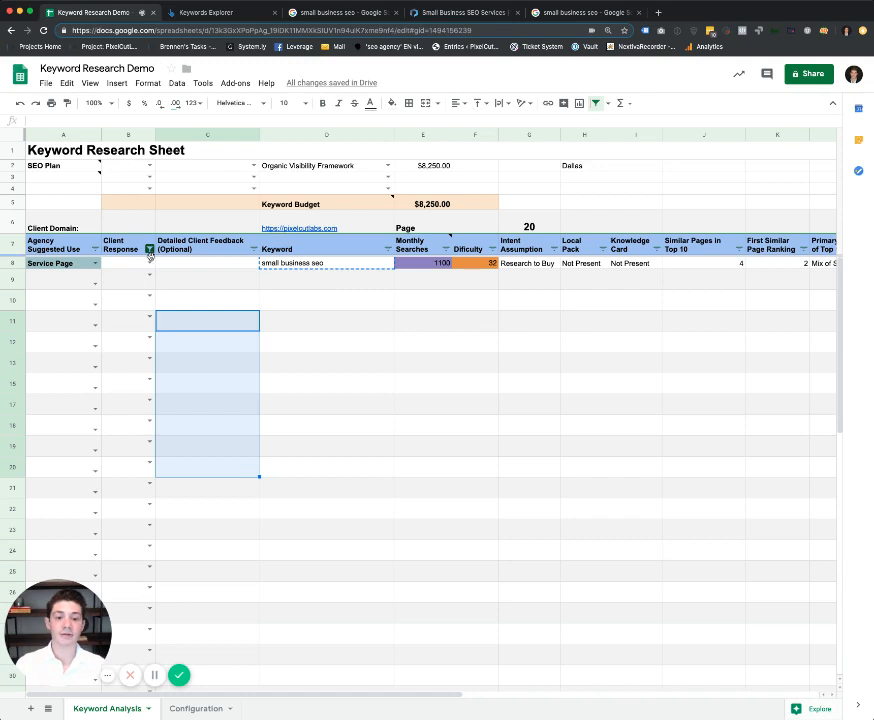
left_click(66, 253)
left_click(69, 273)
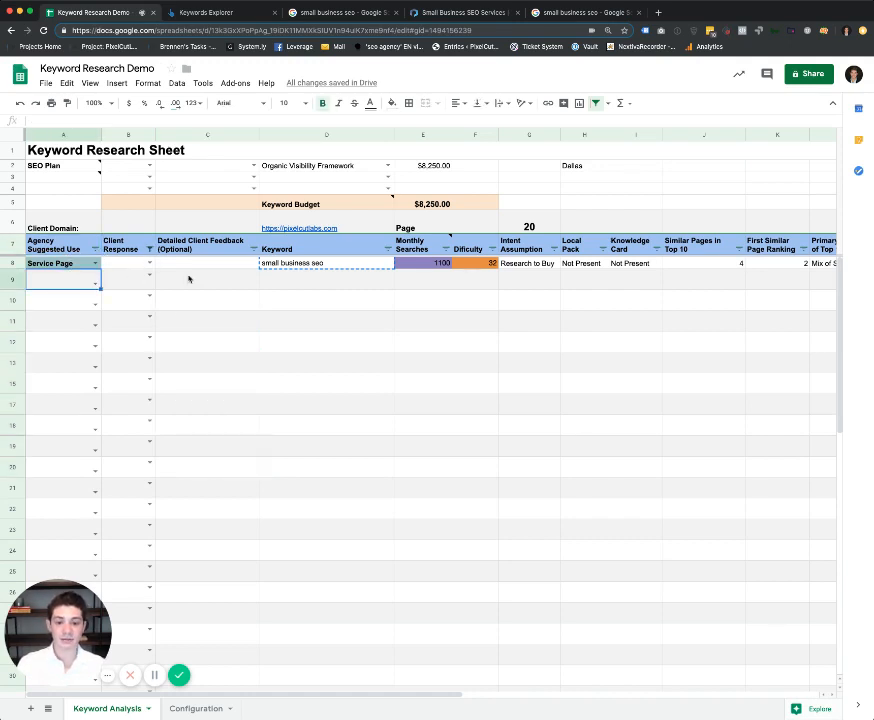
Step: Try OK as the client response for the "small business seo" keyword, and set it to Not OK
left_click(150, 264)
left_click(133, 279)
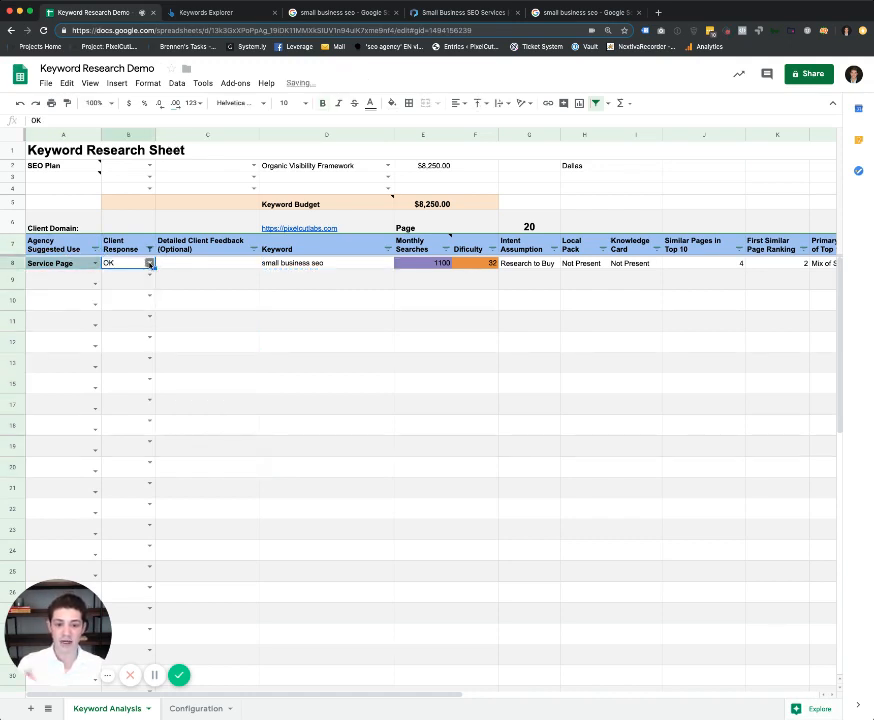
left_click(150, 263)
left_click(138, 291)
Step: Open the detailed client feedback and keyword cells of the "small business seo" row for editing, and leave them
left_click(197, 265)
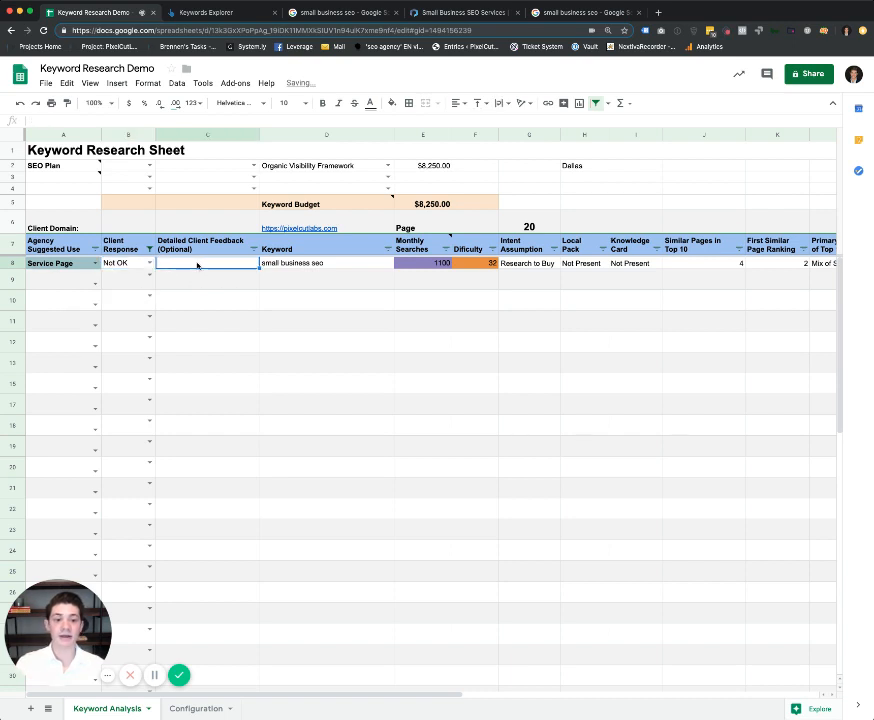
double_click(197, 264)
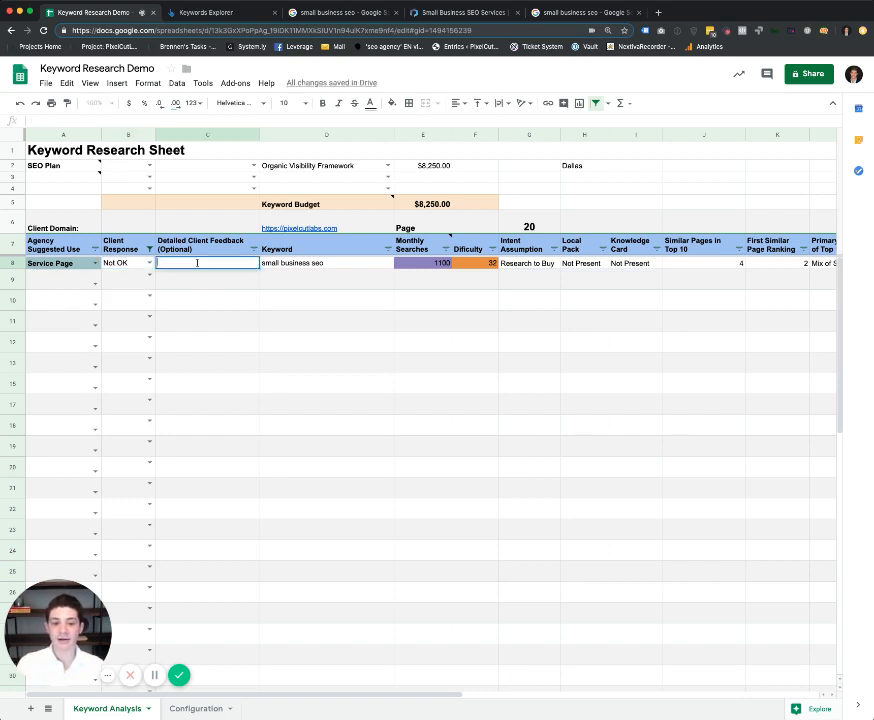
double_click(300, 265)
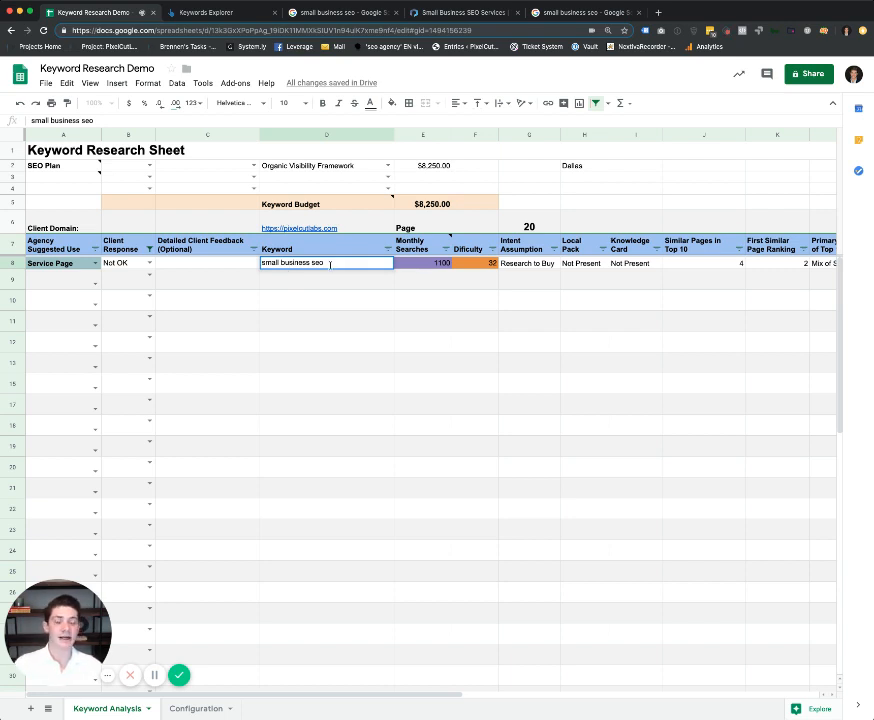
left_click(543, 281)
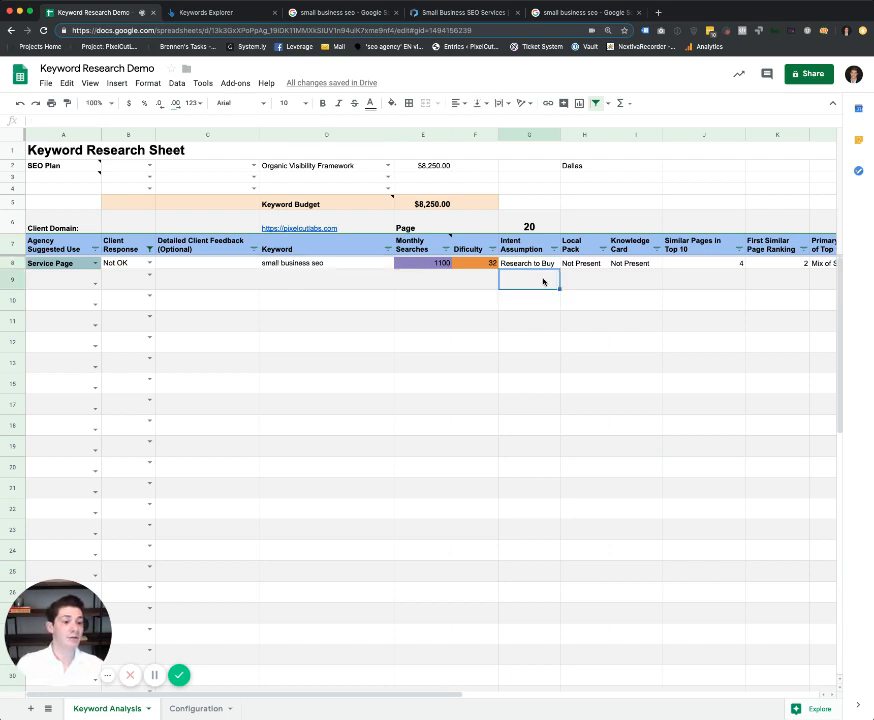